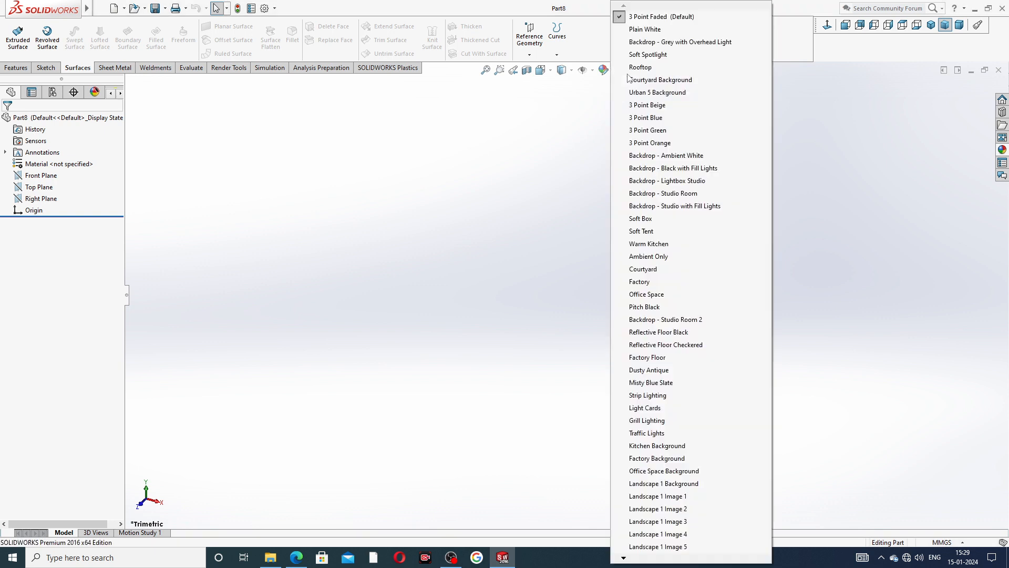
# Apply the Plain White scene and set both the shaded/draft and wireframe image quality to their highest resolution
pyautogui.click(657, 30)
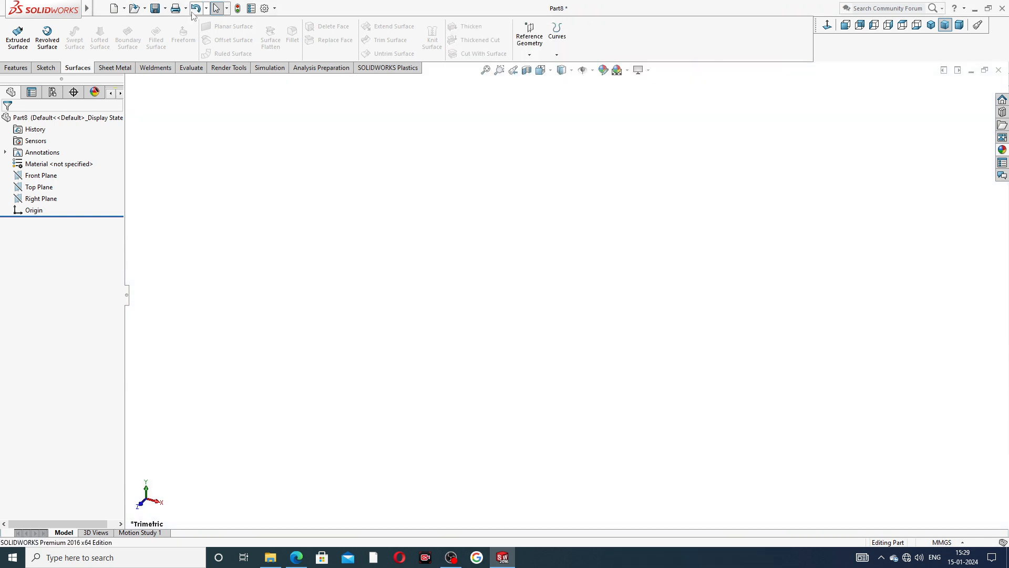
pyautogui.click(264, 9)
pyautogui.click(369, 101)
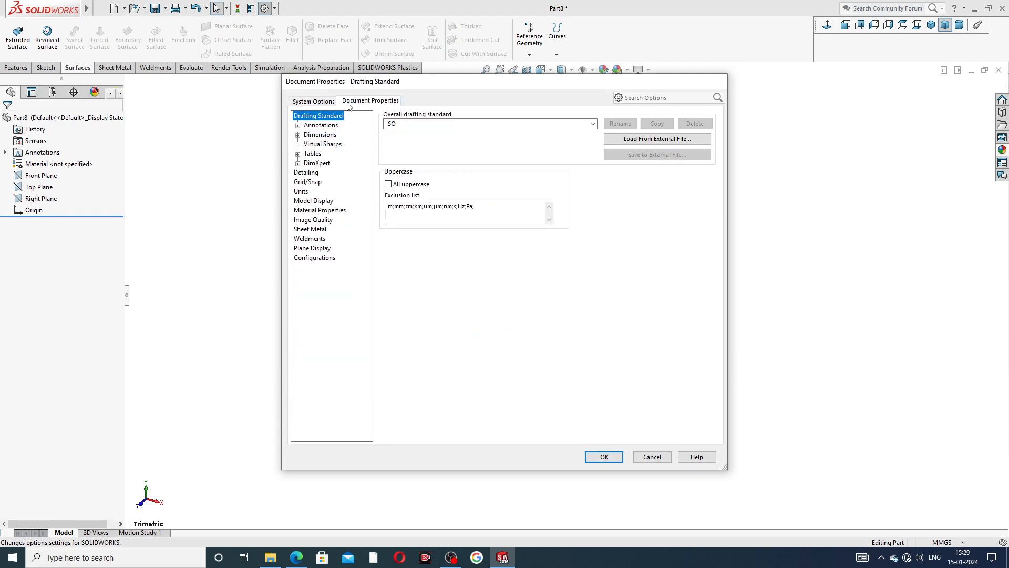
pyautogui.click(316, 220)
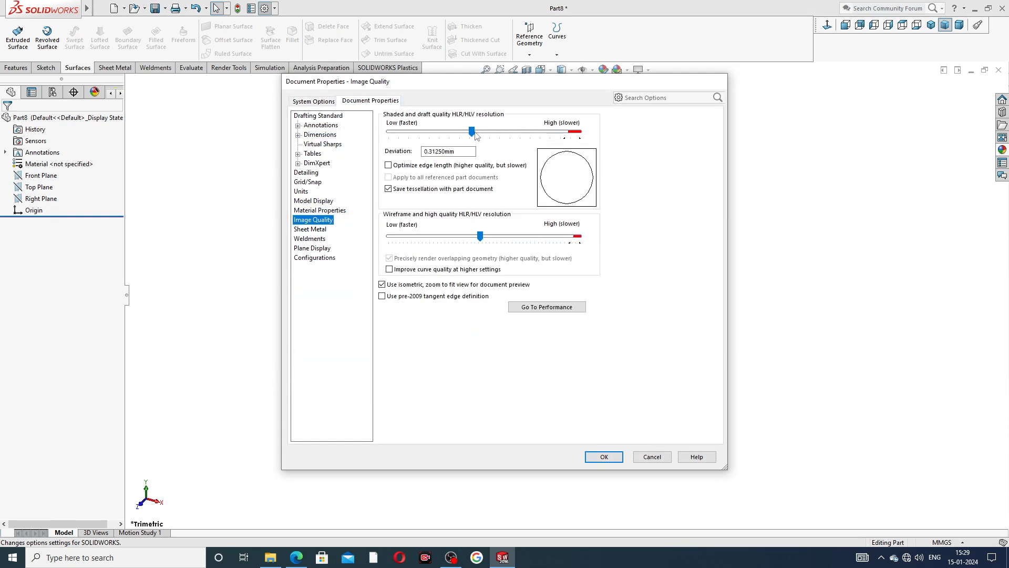
pyautogui.moveTo(472, 131); pyautogui.dragTo(579, 132)
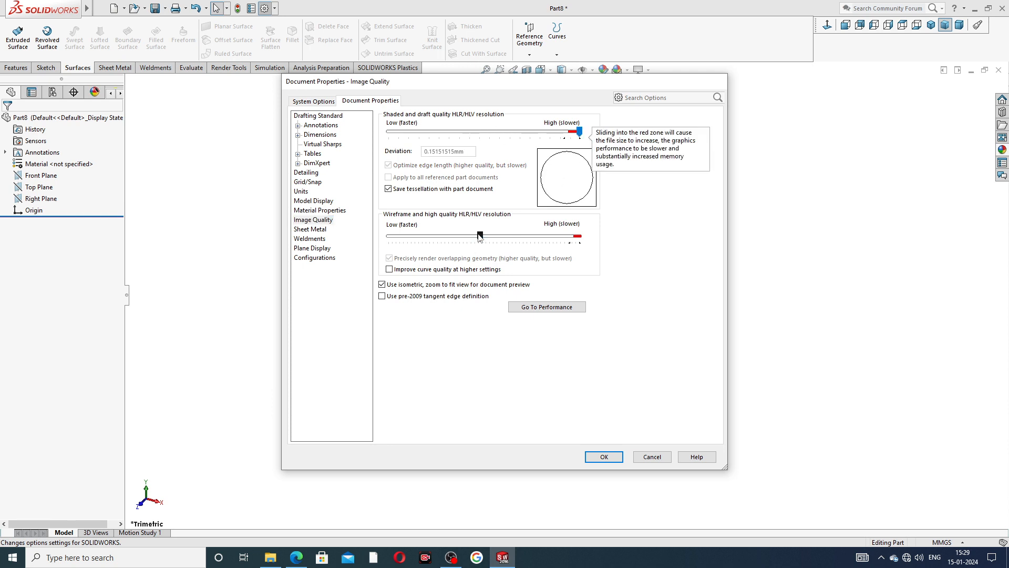
pyautogui.moveTo(480, 236); pyautogui.dragTo(614, 240)
pyautogui.click(602, 457)
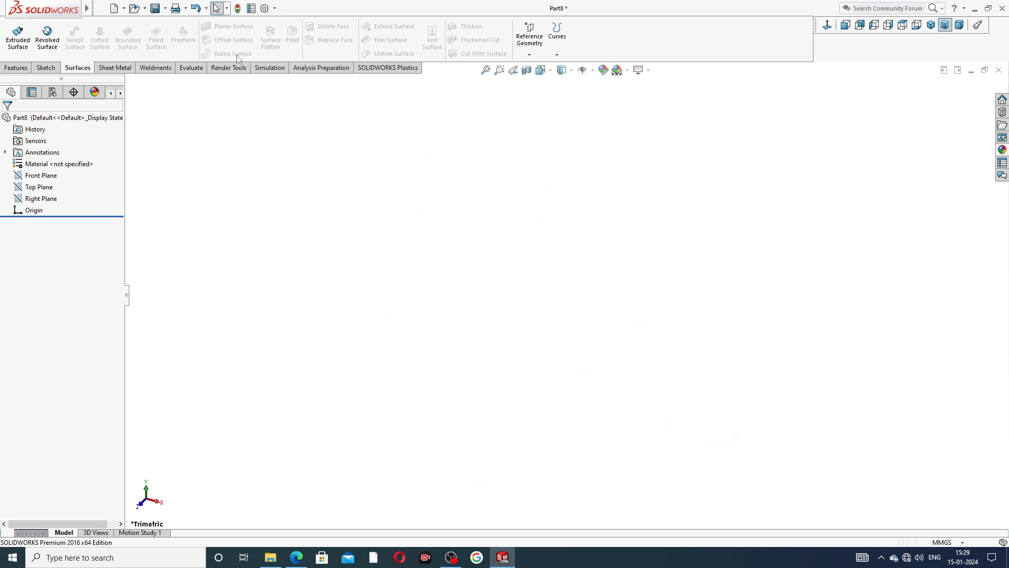
# Sketch an upward-bulging three-point arc on the Front Plane with a horizontal chord about 129 mm long, and close the sketch
pyautogui.click(45, 180)
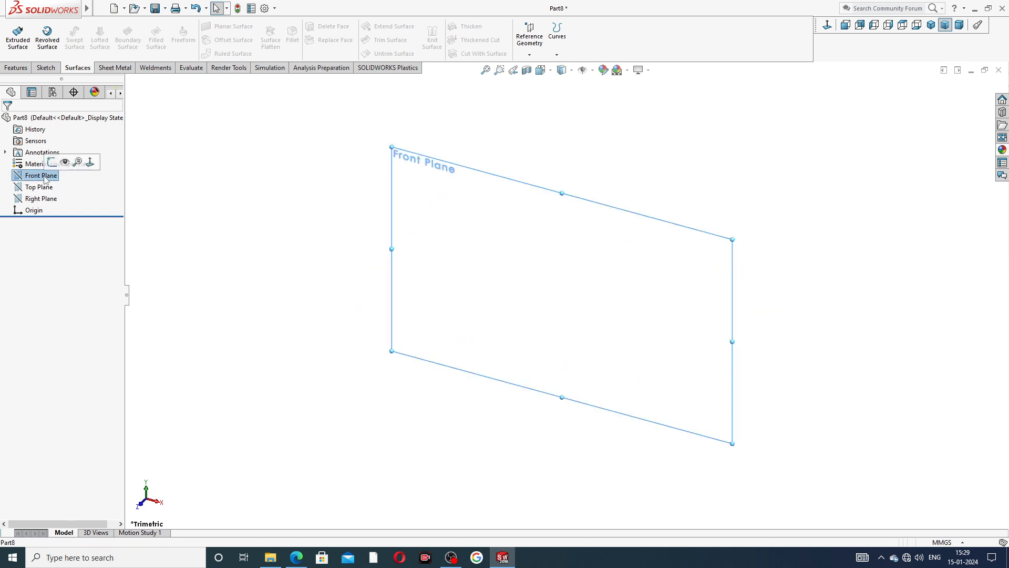
pyautogui.click(51, 166)
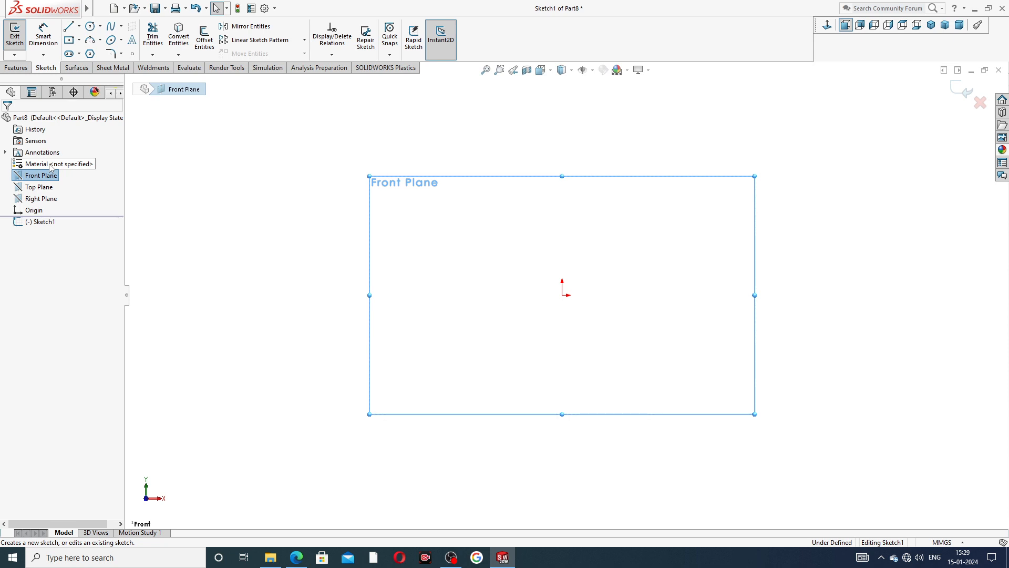
pyautogui.click(91, 40)
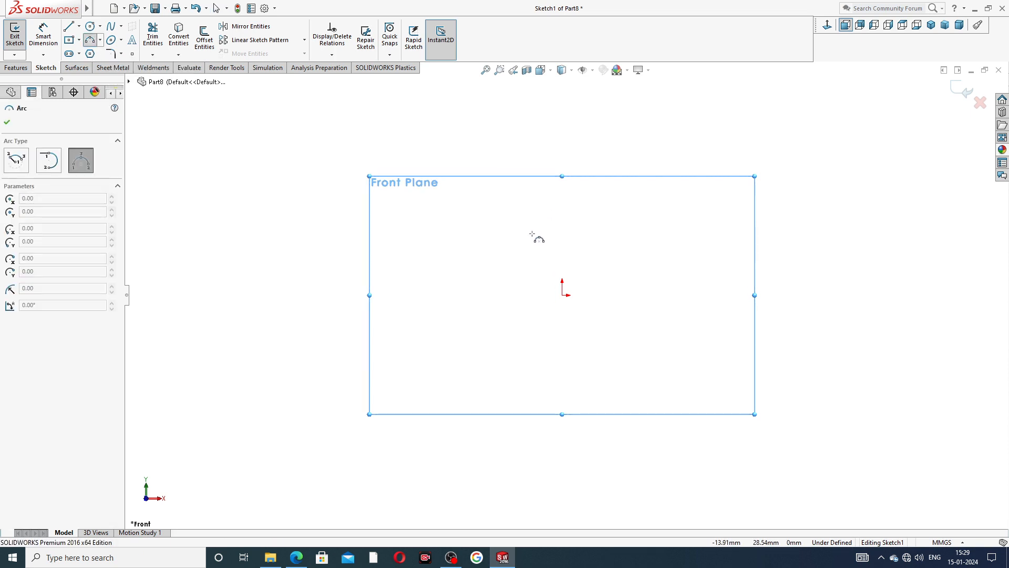
pyautogui.click(436, 294)
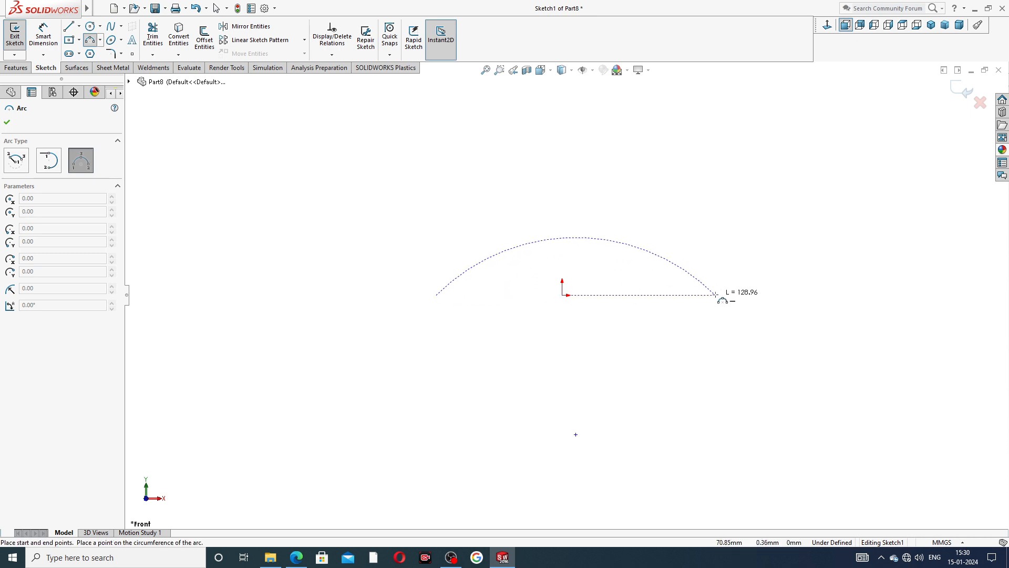
pyautogui.click(715, 295)
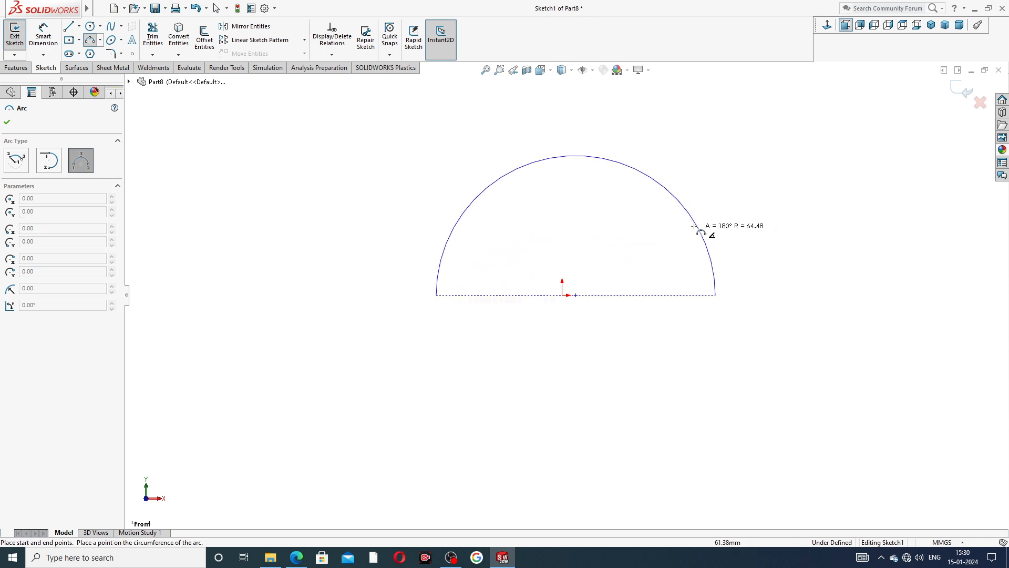
pyautogui.click(645, 220)
pyautogui.rightClick(713, 195)
pyautogui.click(739, 203)
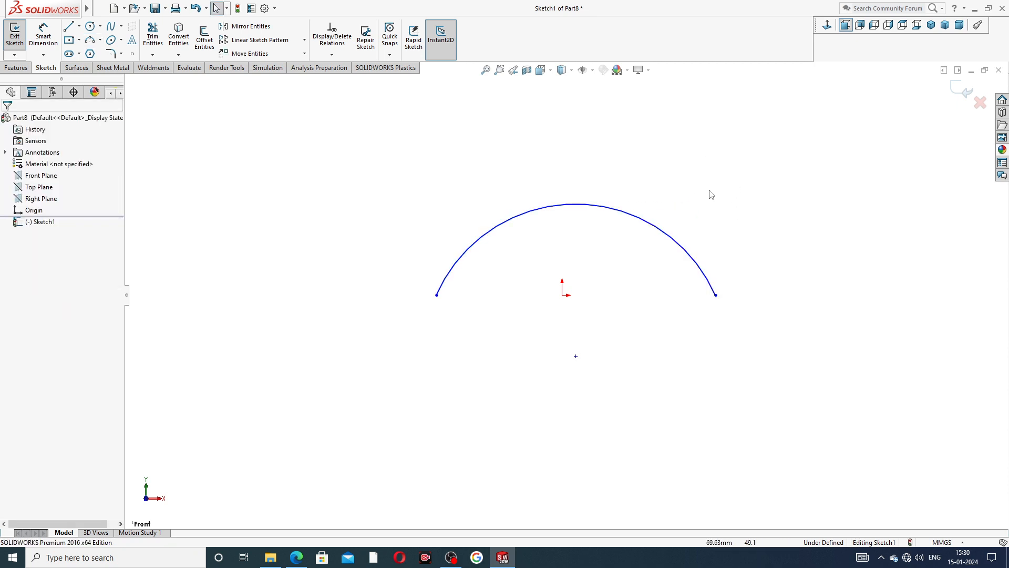
pyautogui.click(957, 94)
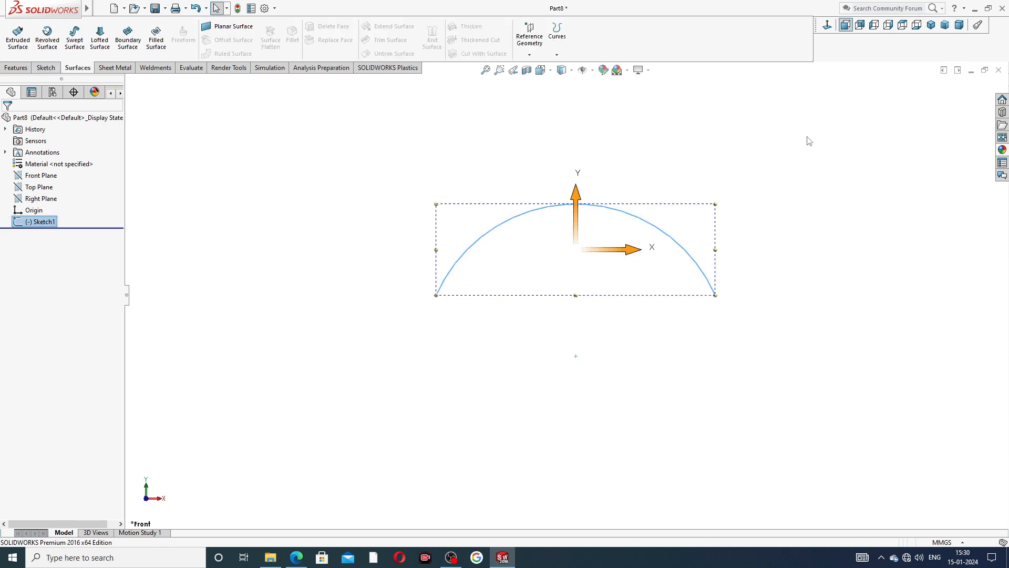
pyautogui.click(636, 163)
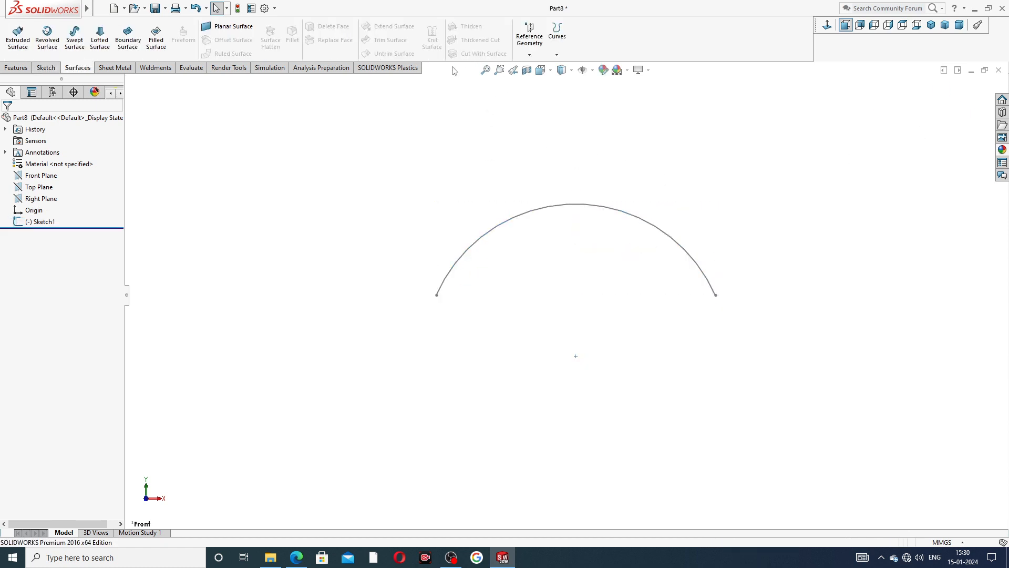
pyautogui.moveTo(19, 68); pyautogui.dragTo(171, 89)
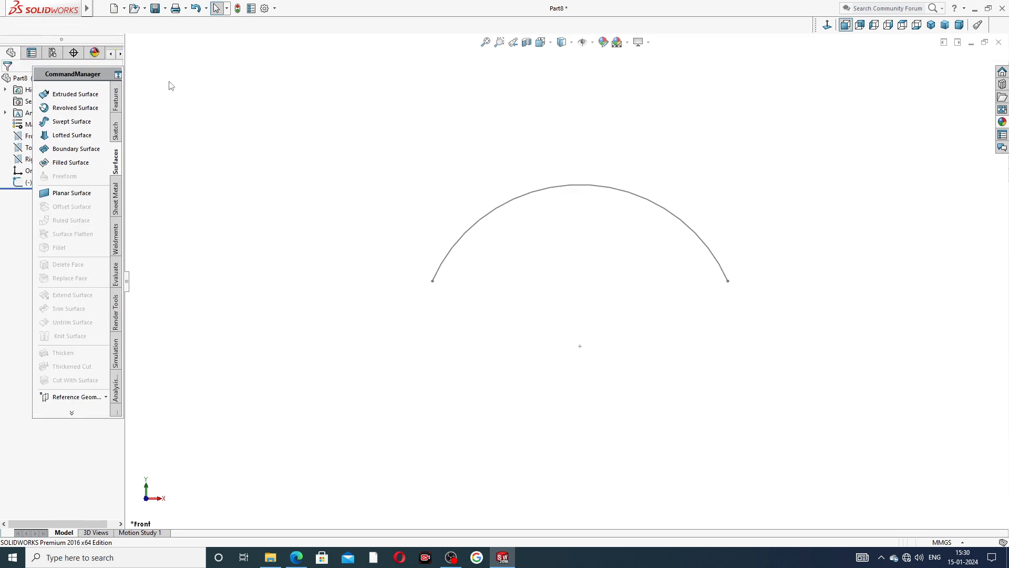
pyautogui.click(121, 55)
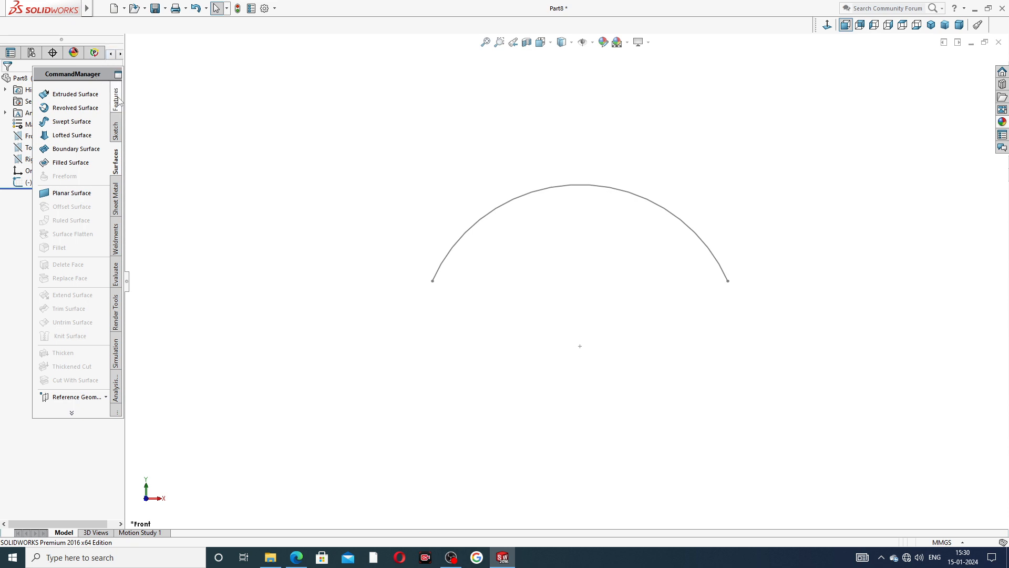
pyautogui.click(118, 76)
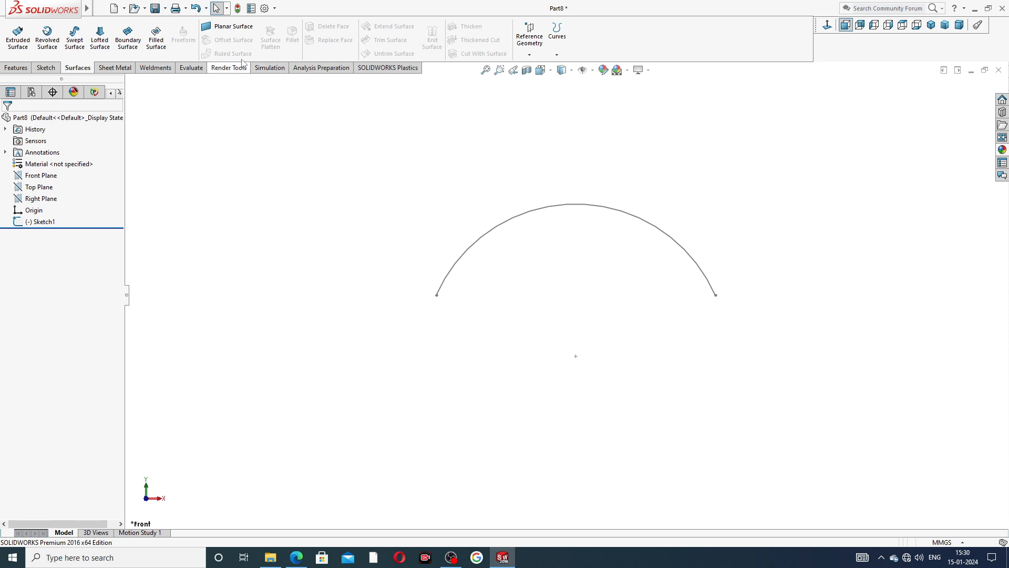
# Create a reference plane perpendicular to the arc and coincident with its left endpoint
pyautogui.click(16, 68)
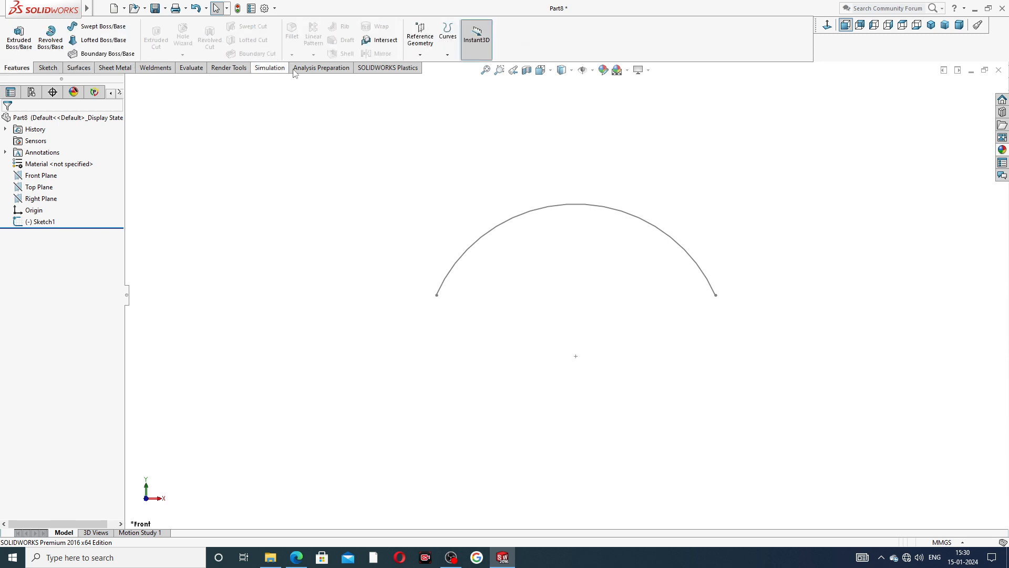
pyautogui.click(419, 55)
pyautogui.click(437, 68)
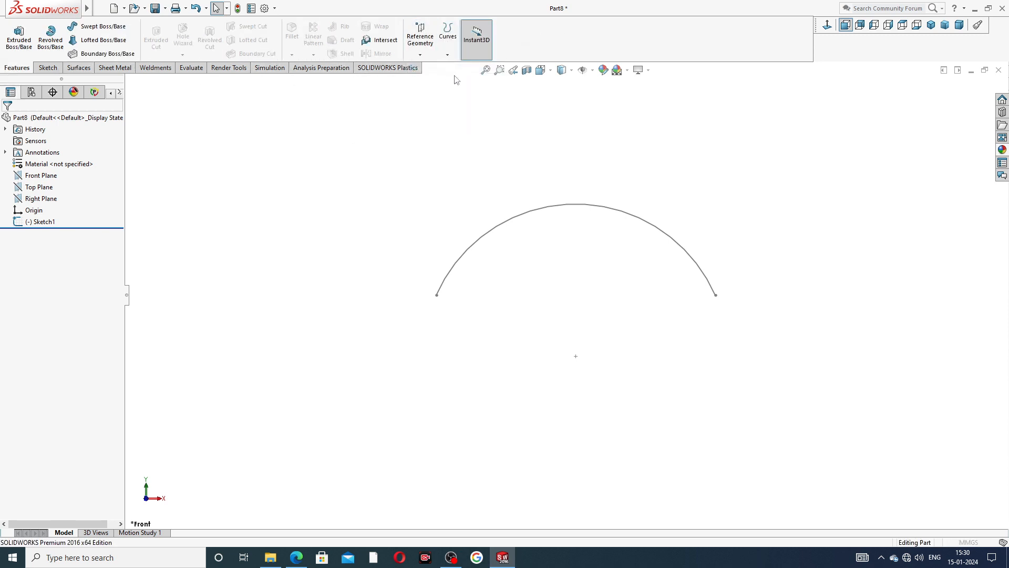
pyautogui.click(474, 248)
pyautogui.click(436, 296)
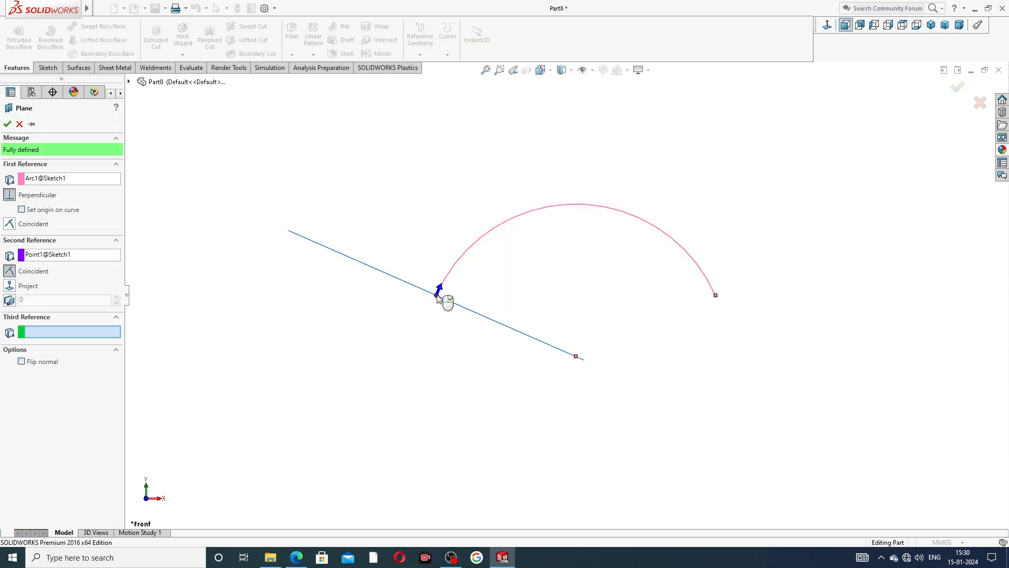
pyautogui.click(7, 126)
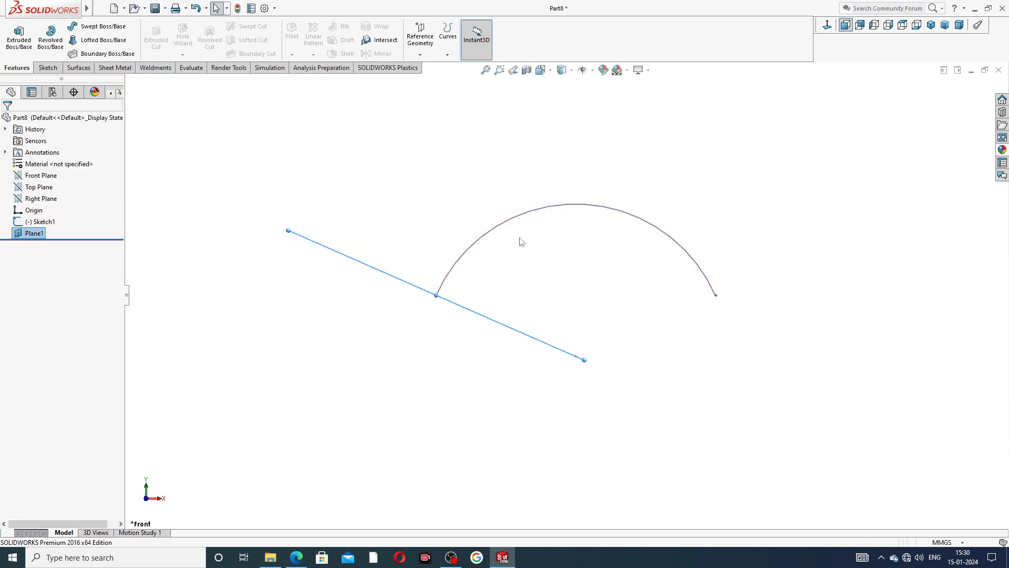
# Sketch a three-point arc of about 48 mm radius on the new plane, with its ends on either side of the first arc
pyautogui.click(492, 334)
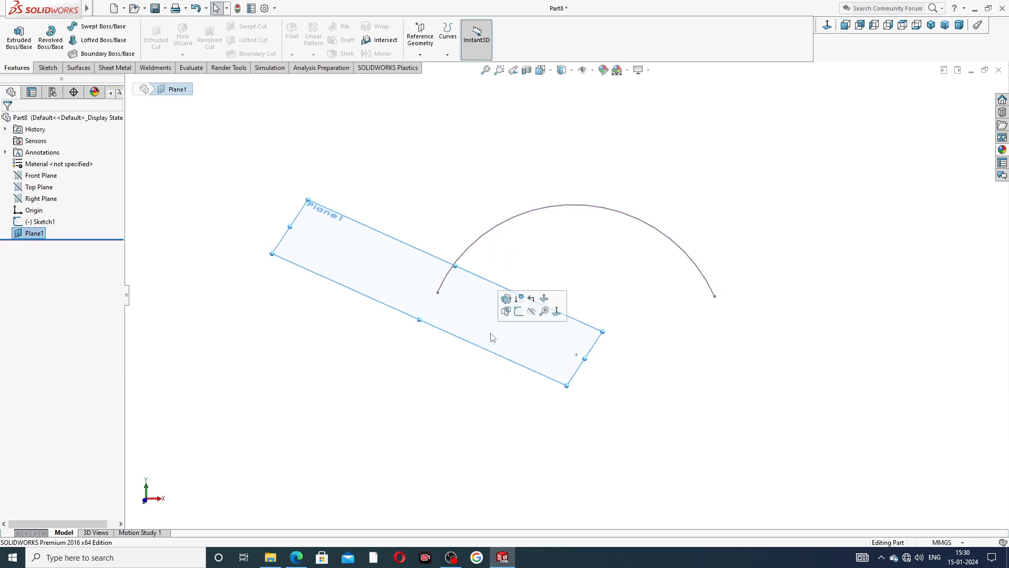
pyautogui.click(518, 312)
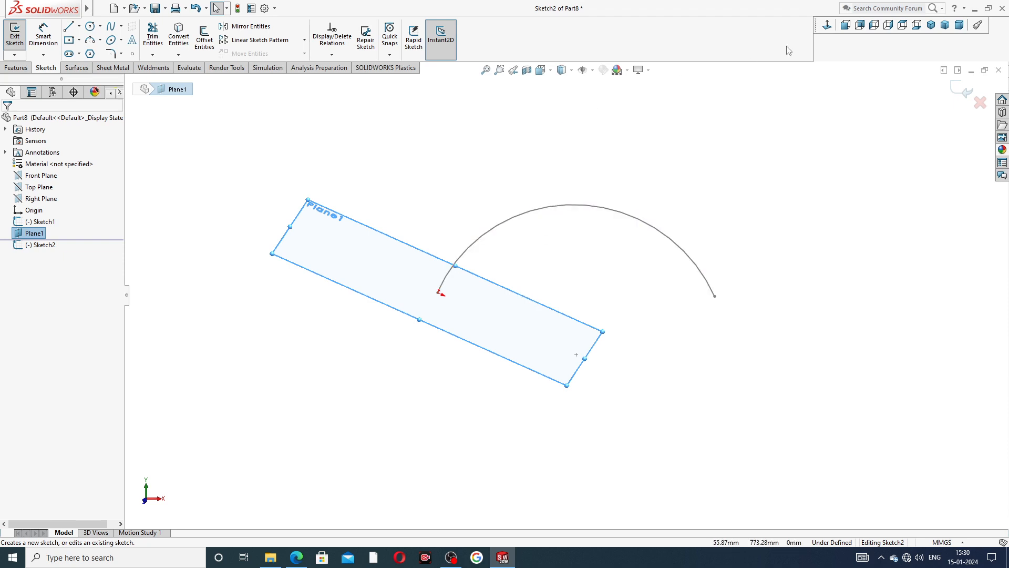
pyautogui.click(827, 26)
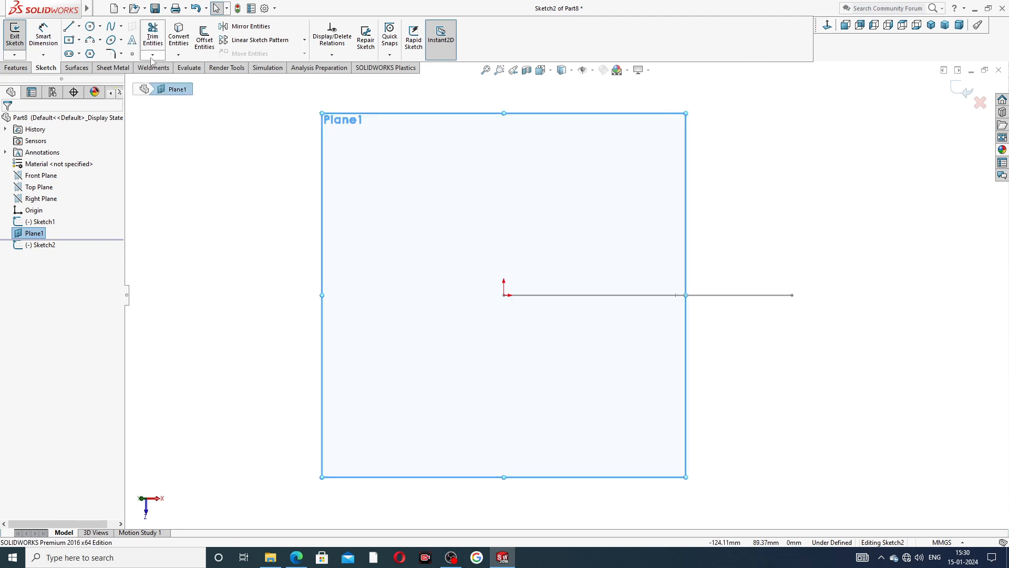
pyautogui.click(90, 40)
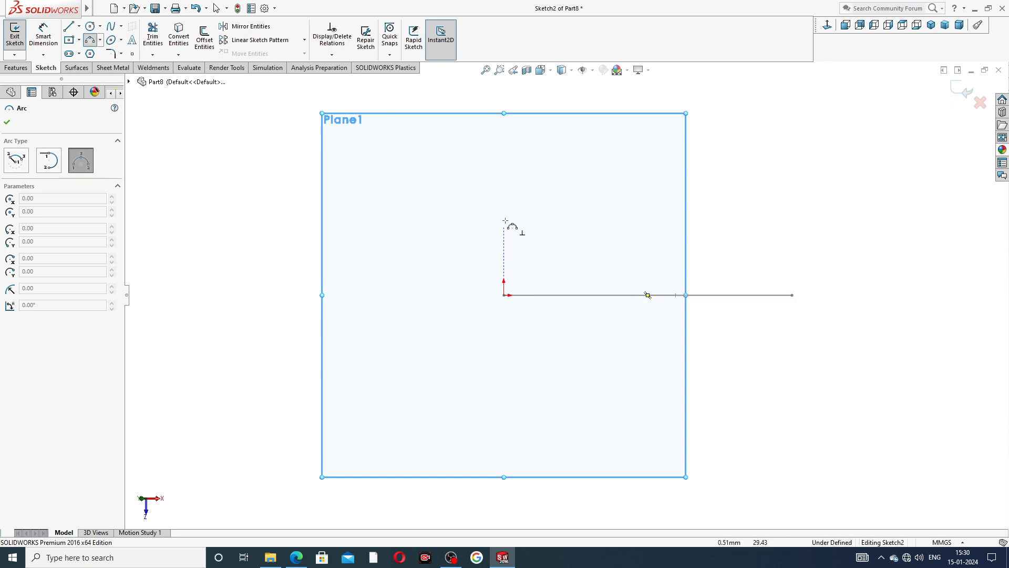
pyautogui.click(504, 200)
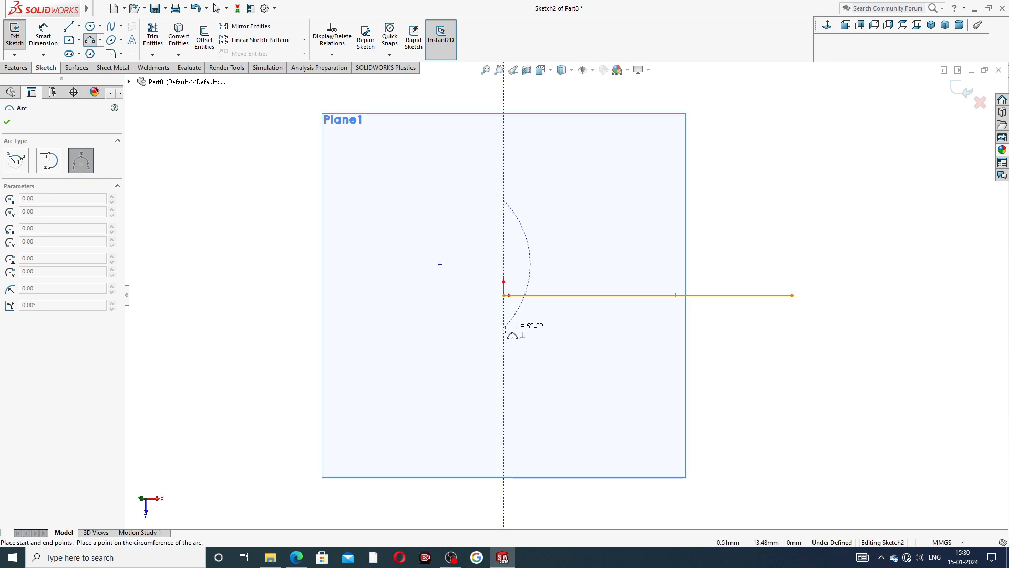
pyautogui.click(504, 376)
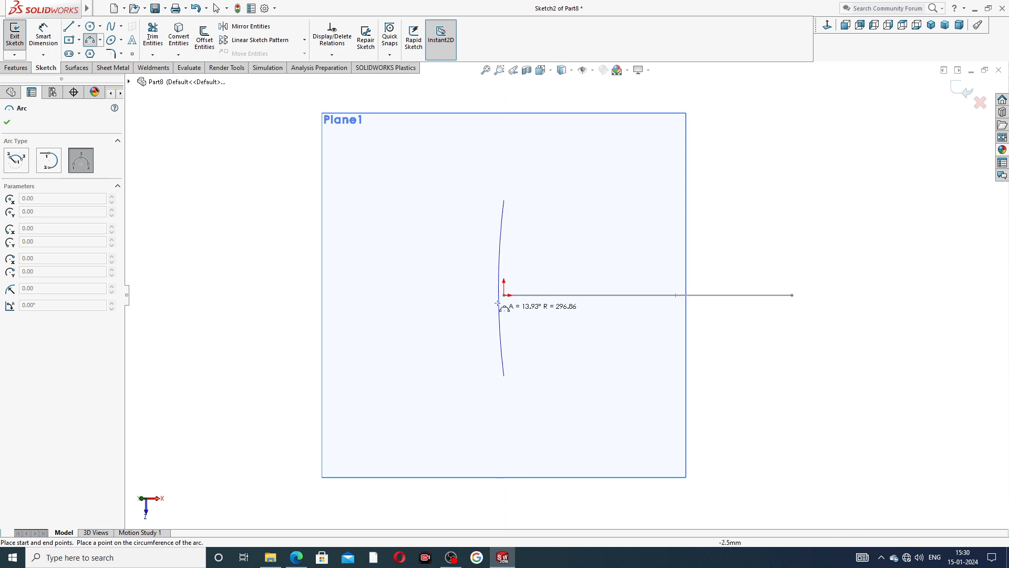
pyautogui.click(466, 273)
pyautogui.rightClick(559, 223)
pyautogui.click(584, 228)
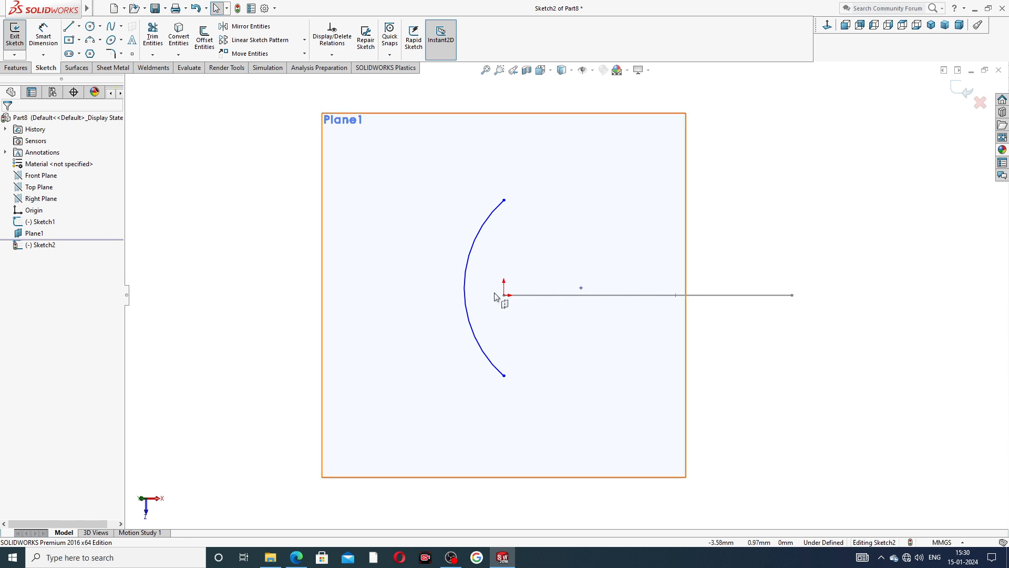
# Add a Pierce relation between the new arc's midpoint and the first sketch's arc, and close the sketch
pyautogui.click(465, 288)
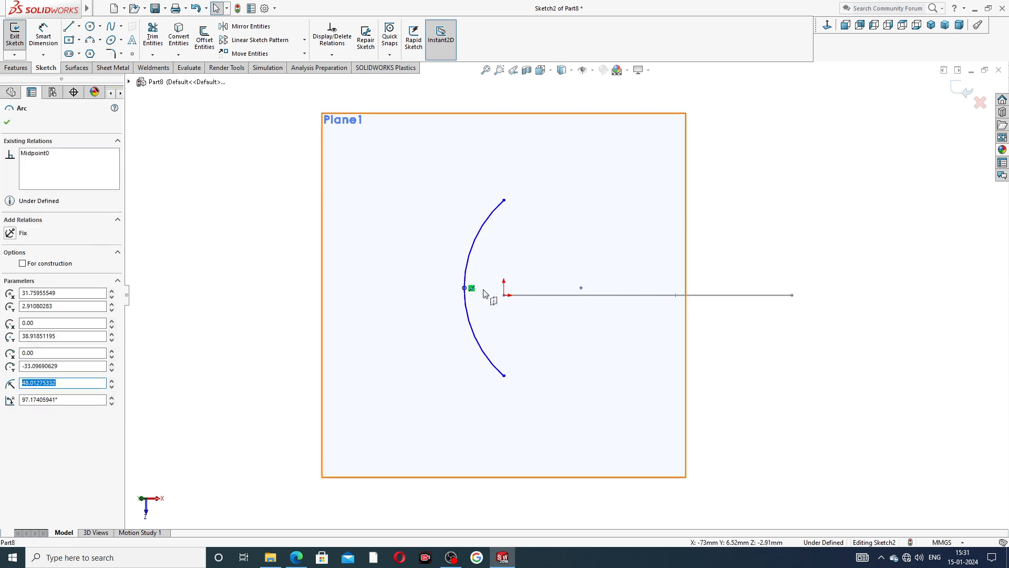
pyautogui.keyDown('ctrl'); pyautogui.click(505, 296); pyautogui.keyUp('ctrl')
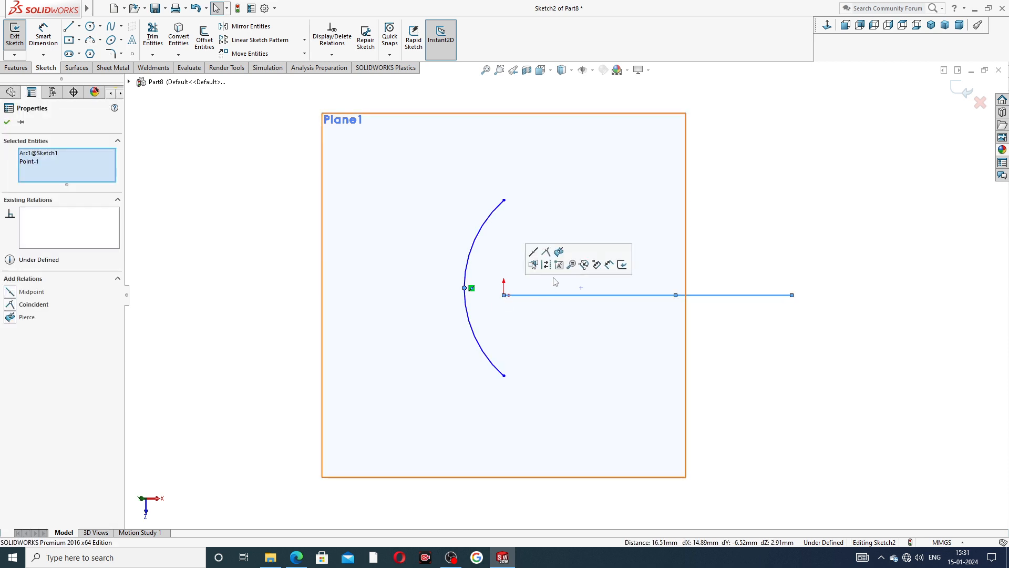
pyautogui.click(559, 253)
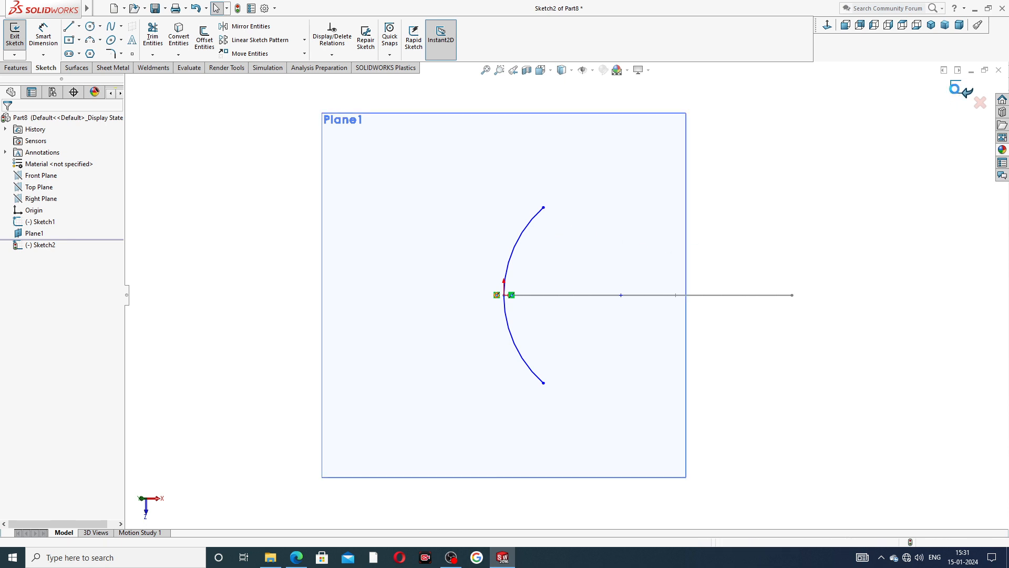
pyautogui.click(966, 91)
# Hide the reference plane at the end of the first arc
pyautogui.scroll(3, 668, 198)
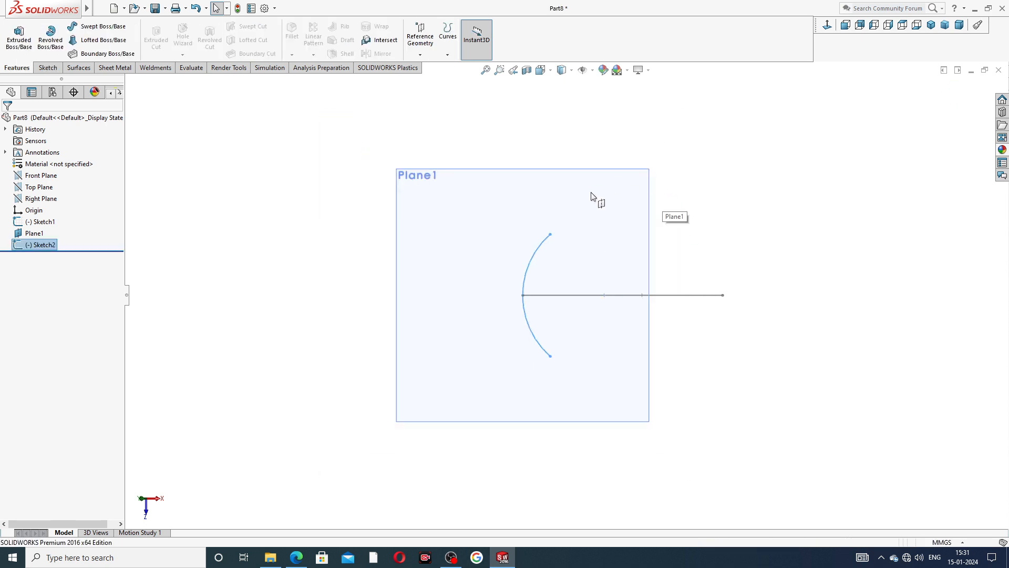
pyautogui.click(625, 176)
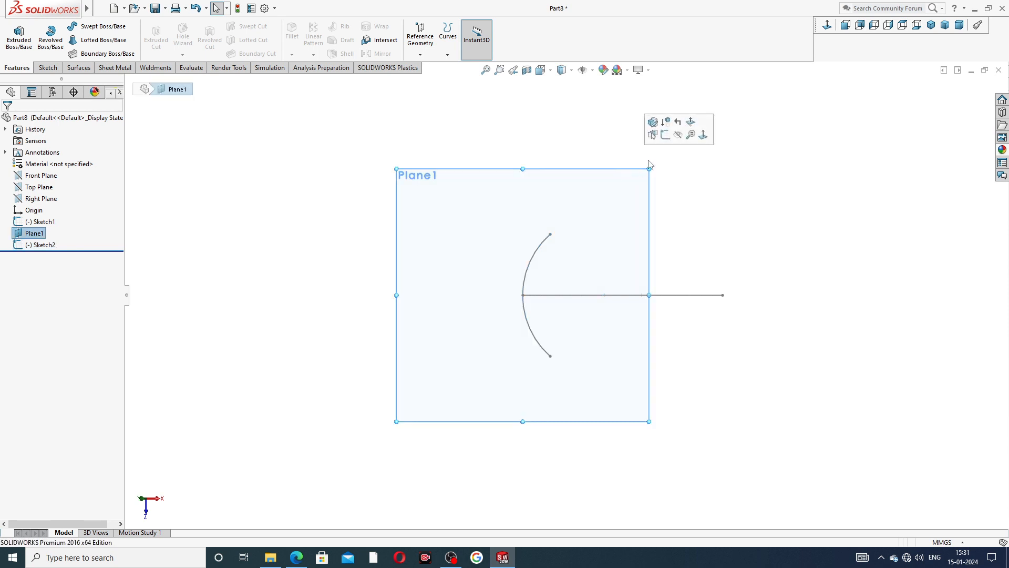
pyautogui.click(682, 133)
pyautogui.moveTo(689, 186); pyautogui.dragTo(585, 135, button='middle')
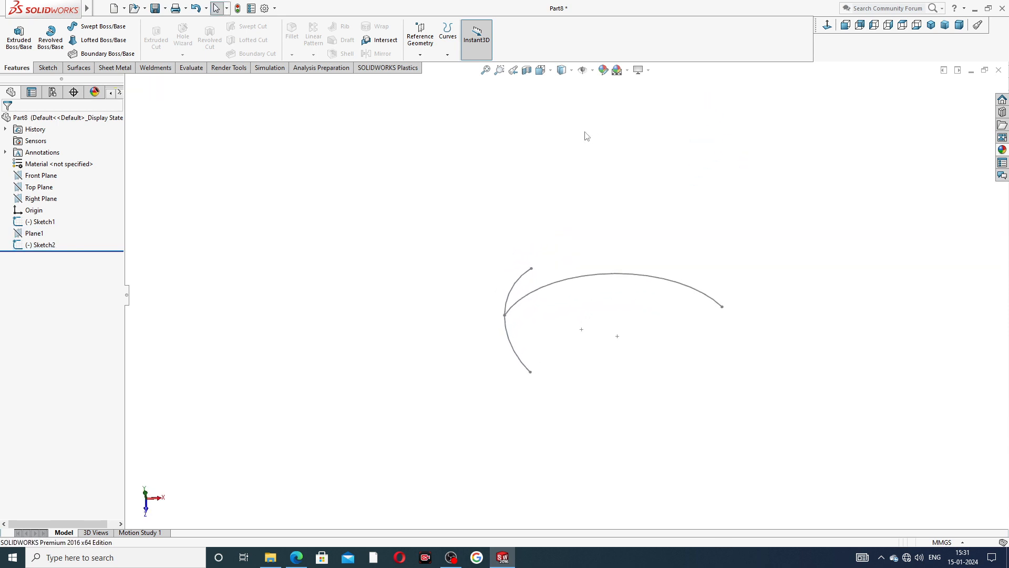
pyautogui.click(931, 24)
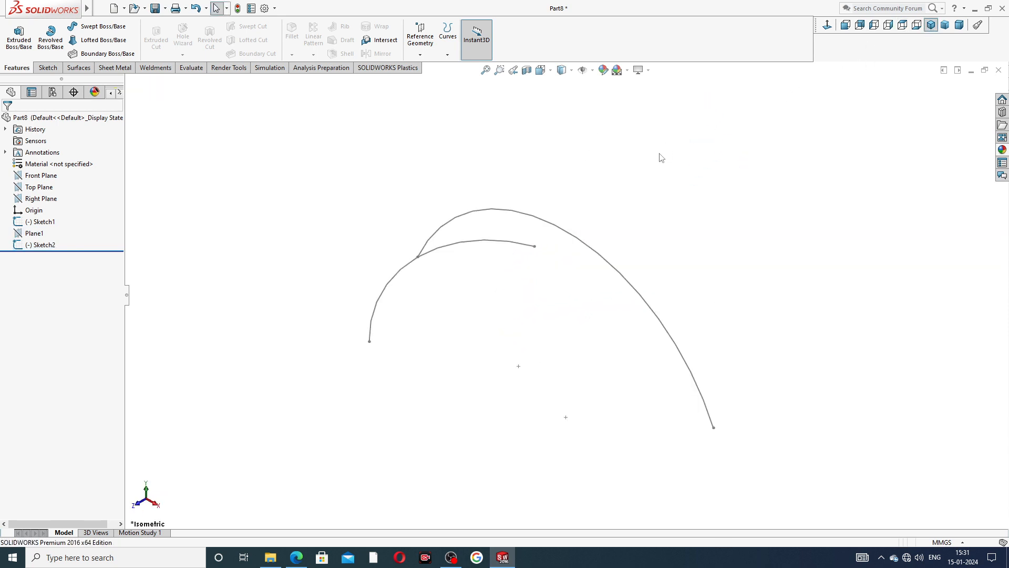
pyautogui.moveTo(665, 183); pyautogui.dragTo(703, 163, button='middle')
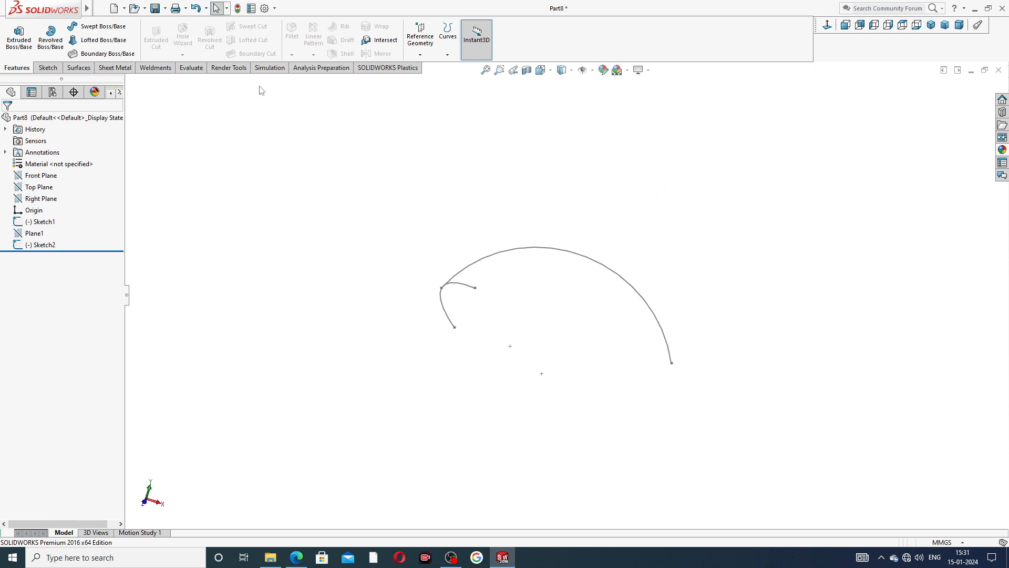
# Create a swept surface using the small arc as the profile and the large arc as the path
pyautogui.click(79, 68)
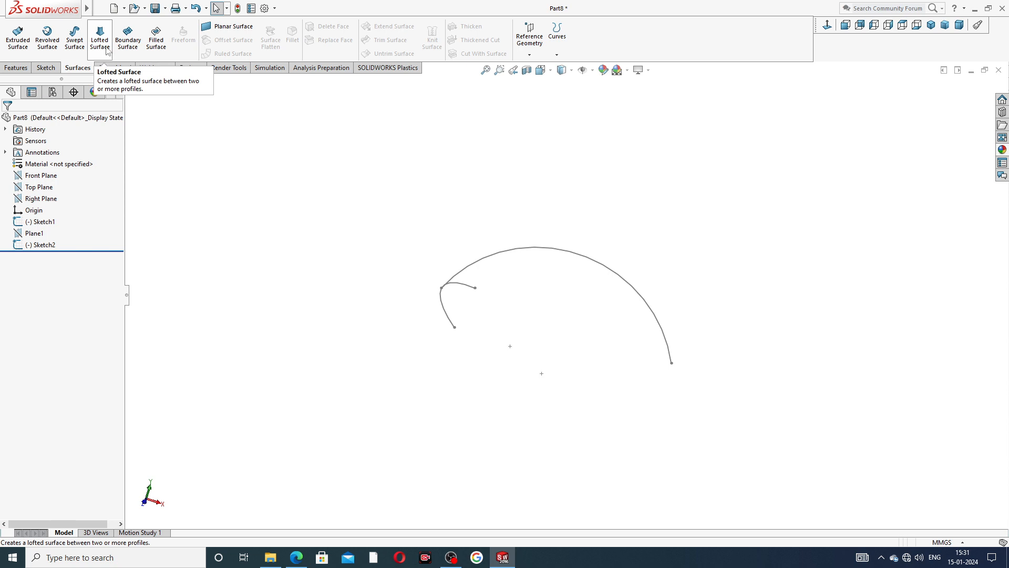
pyautogui.click(74, 43)
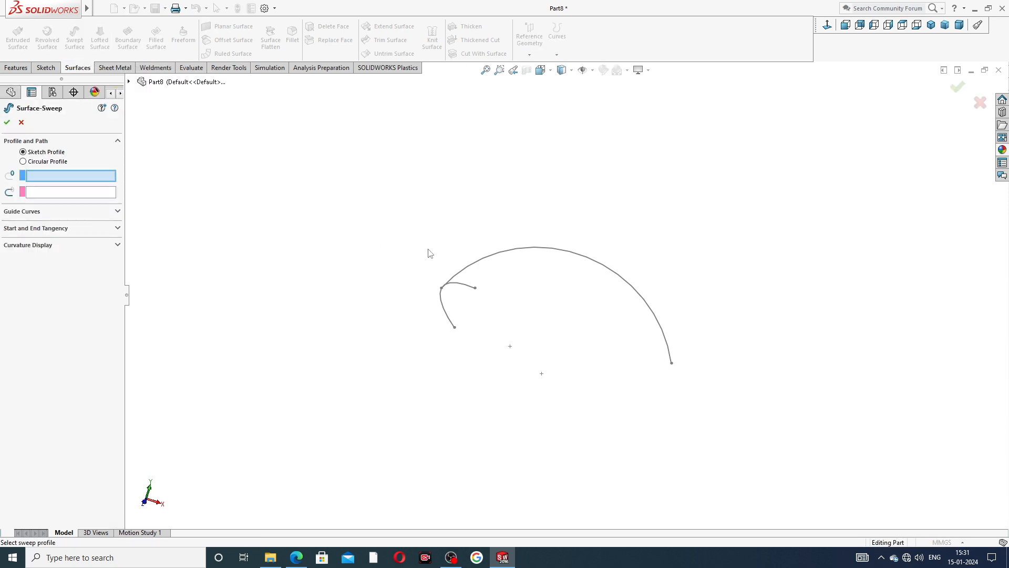
pyautogui.click(468, 287)
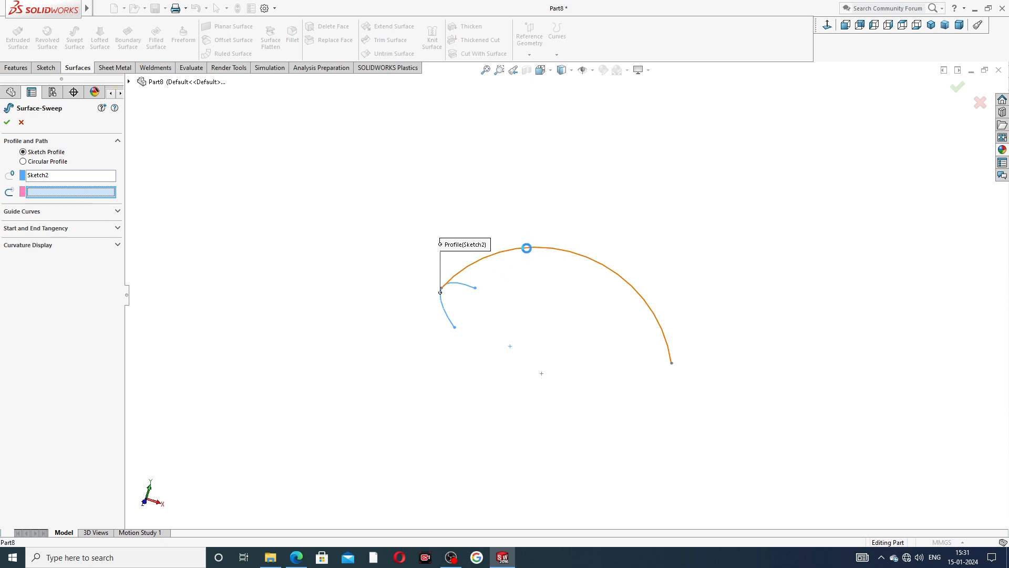
pyautogui.click(527, 248)
pyautogui.moveTo(570, 304)
pyautogui.mouseDown(button='middle')
pyautogui.moveTo(474, 345)
pyautogui.moveTo(541, 279)
pyautogui.moveTo(561, 302)
pyautogui.mouseUp(button='middle')
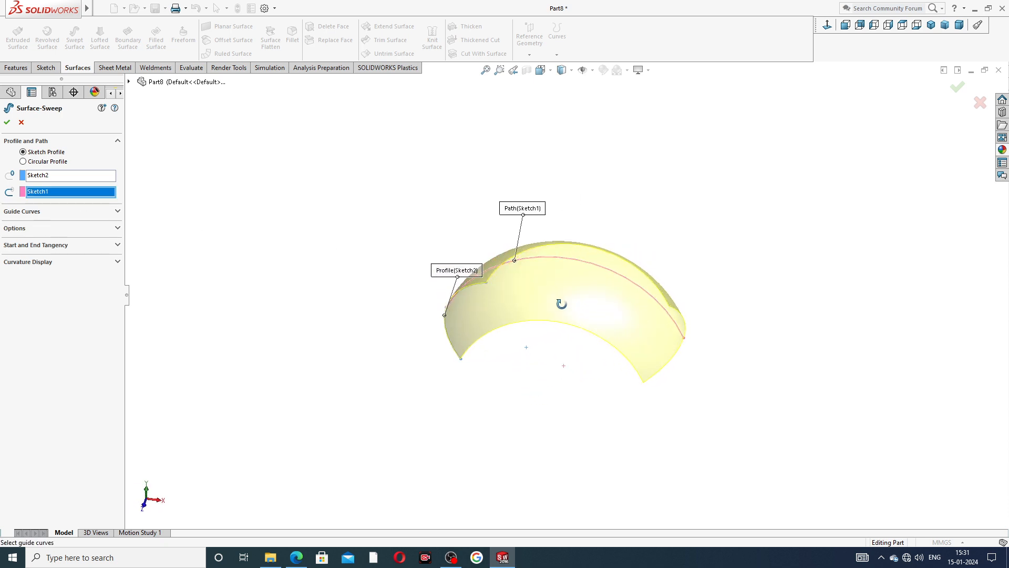
pyautogui.click(7, 122)
pyautogui.click(412, 209)
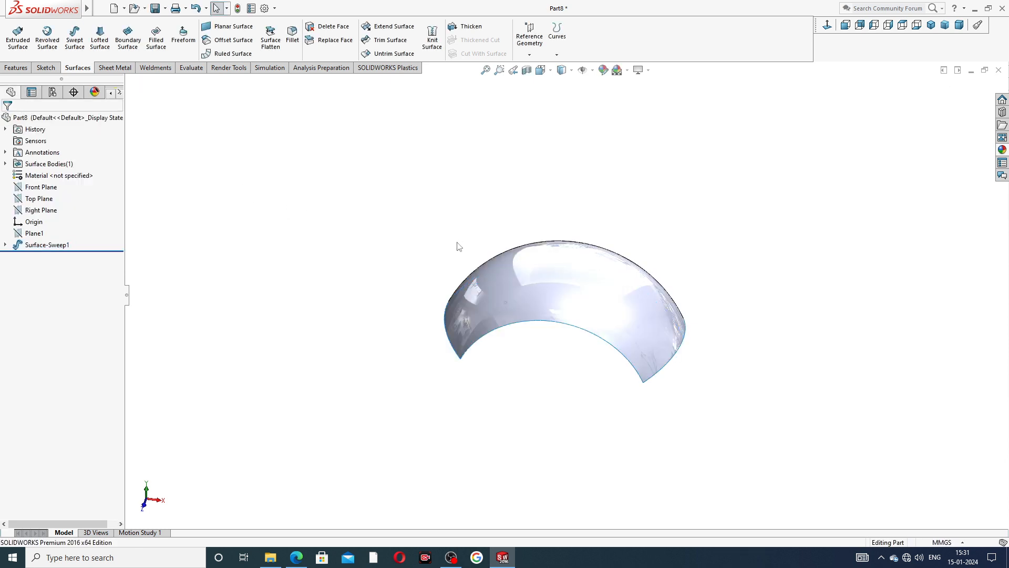
pyautogui.moveTo(459, 246); pyautogui.dragTo(590, 293, button='middle')
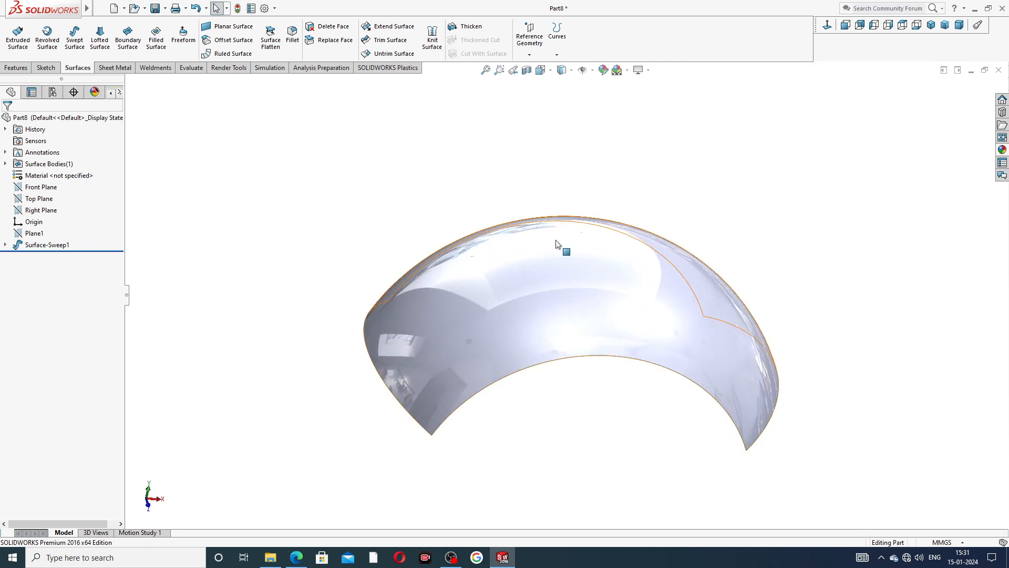
pyautogui.scroll(3, 559, 245)
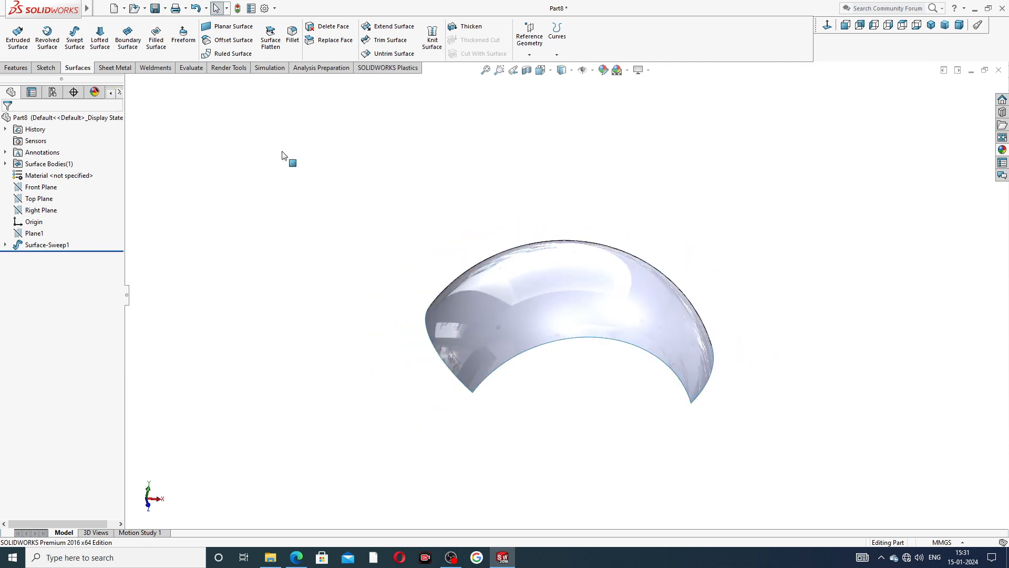
# Change the whole part's appearance colour to standard blue, RGB 0, 0, 255
pyautogui.click(617, 70)
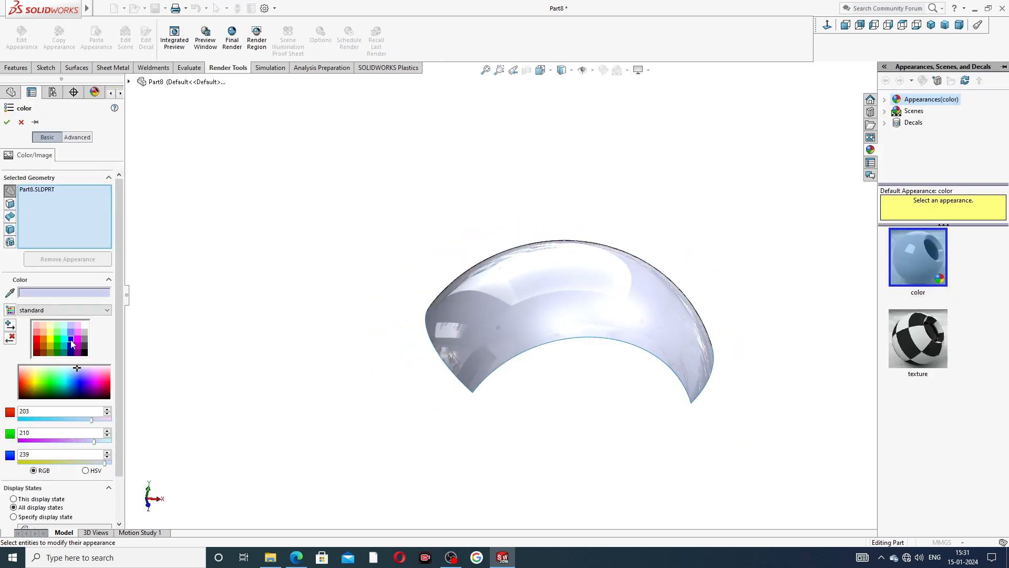
pyautogui.click(72, 343)
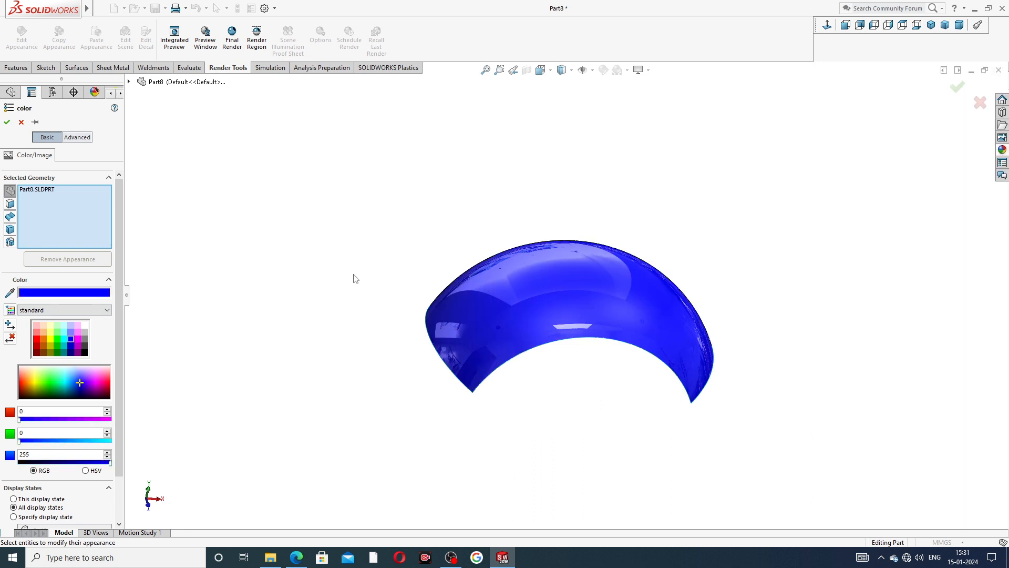
pyautogui.click(8, 123)
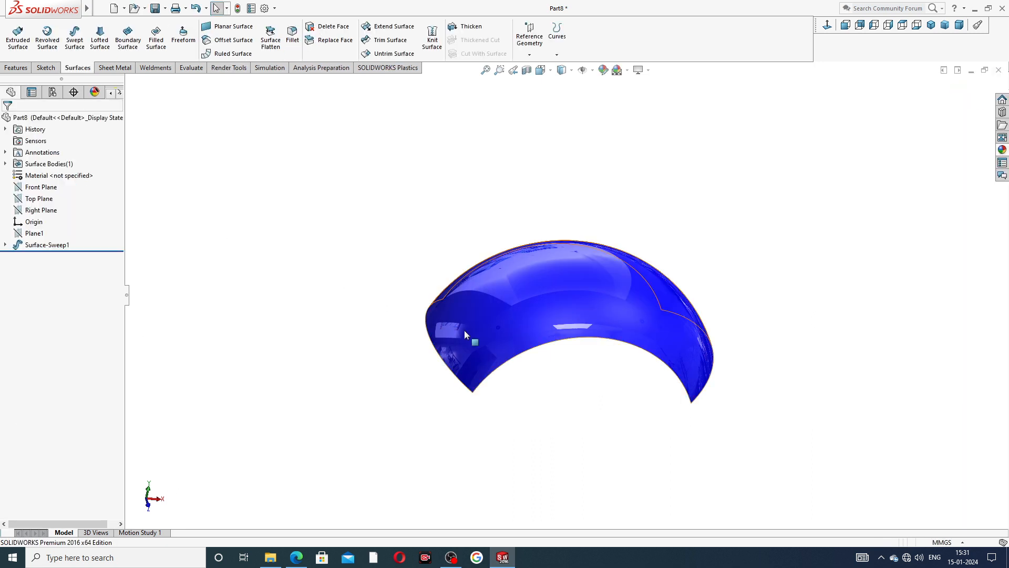
pyautogui.moveTo(465, 330); pyautogui.dragTo(646, 192, button='middle')
pyautogui.moveTo(606, 240); pyautogui.dragTo(374, 218, button='middle')
pyautogui.scroll(1, 503, 208)
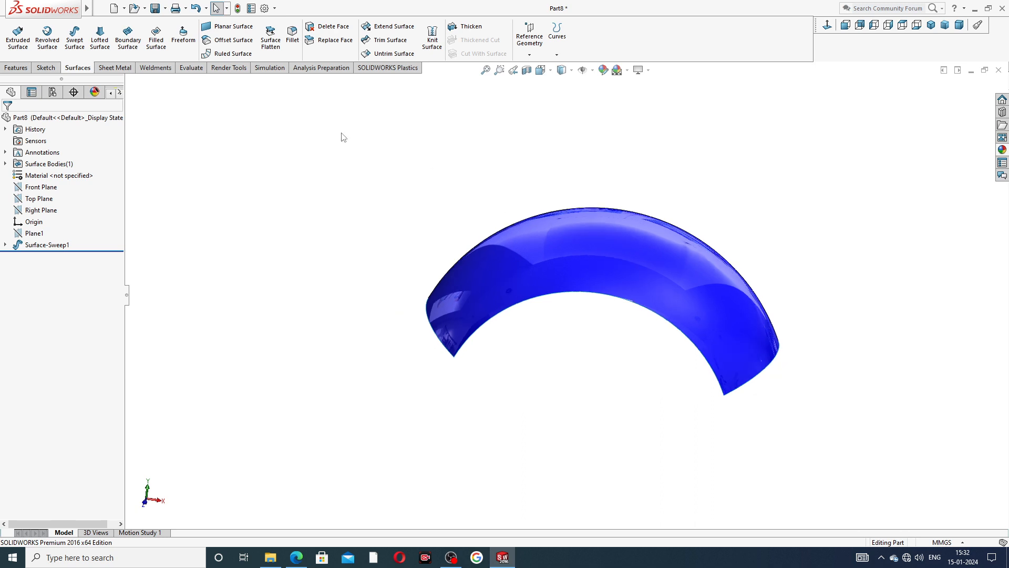
# Begin a ruled surface of the Tangent to Surface type and select all four boundary edges of the swept surface
pyautogui.click(242, 54)
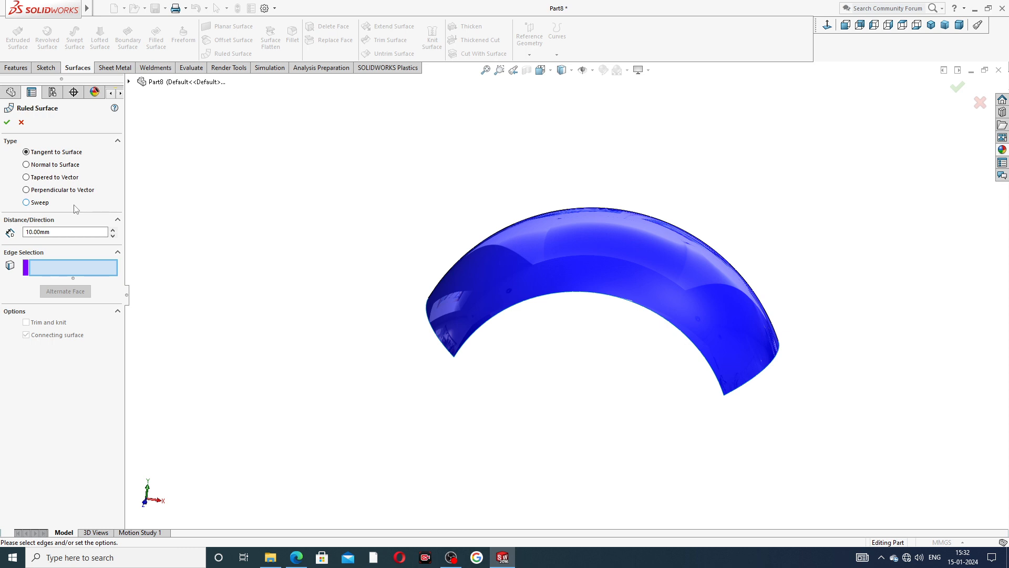
pyautogui.moveTo(656, 293); pyautogui.dragTo(664, 260, button='middle')
pyautogui.scroll(-2, 627, 313)
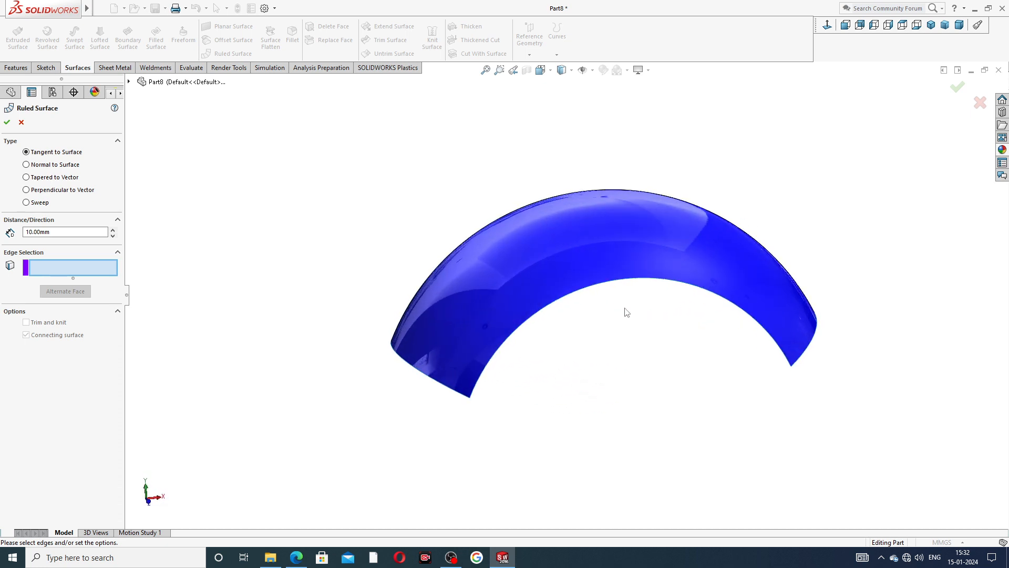
pyautogui.scroll(3, 654, 262)
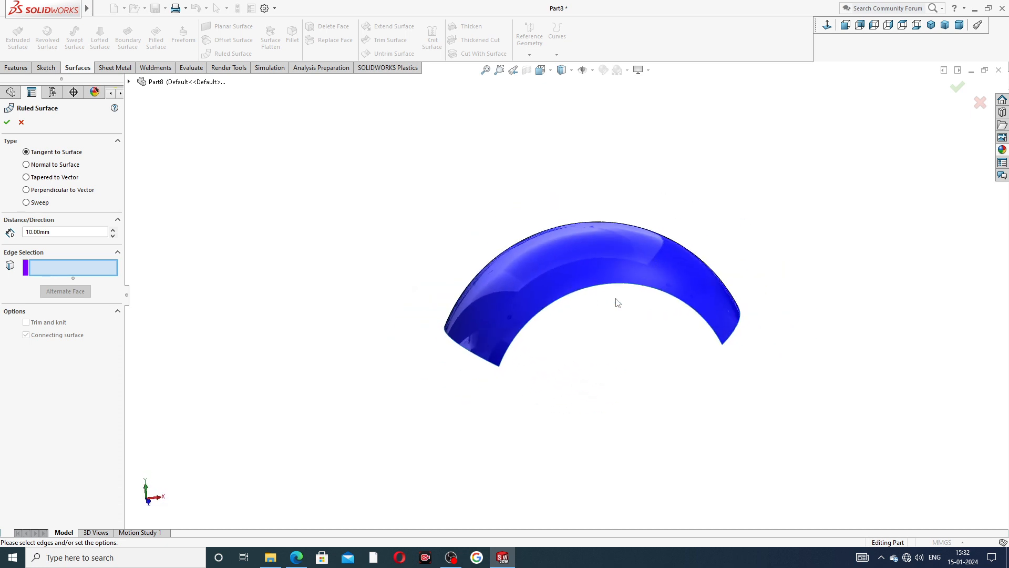
pyautogui.scroll(-2, 627, 314)
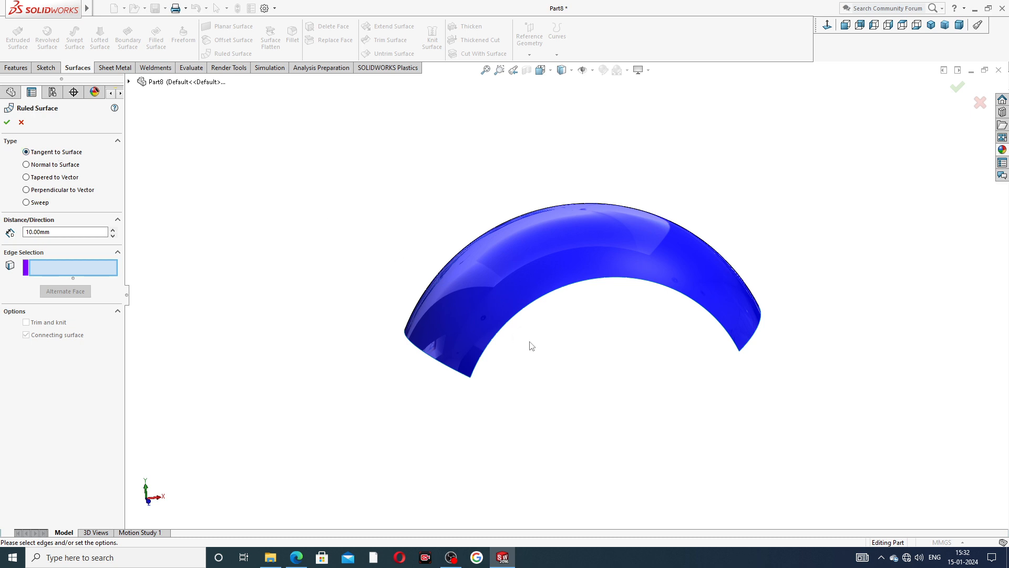
pyautogui.scroll(-2, 605, 310)
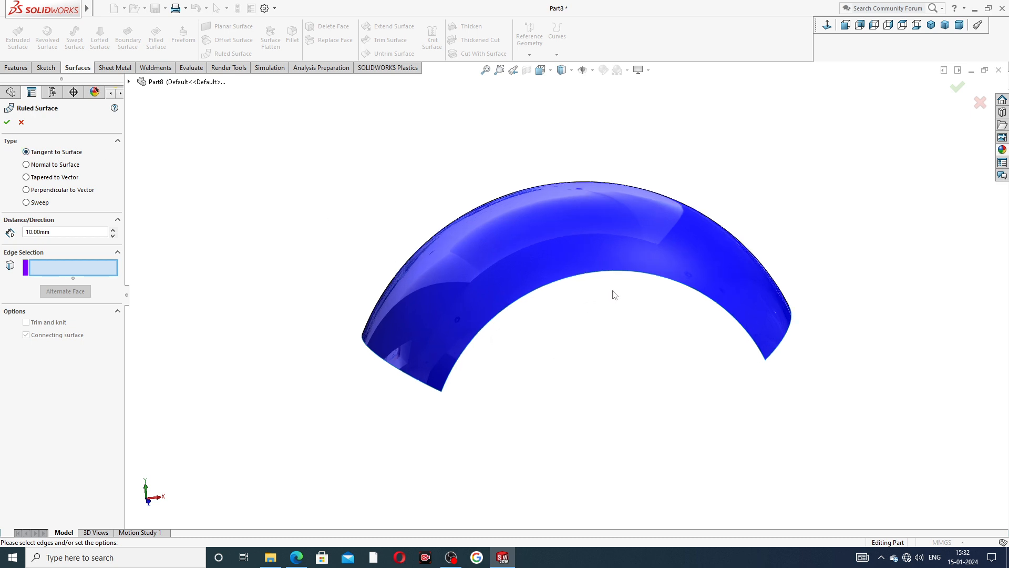
pyautogui.click(608, 276)
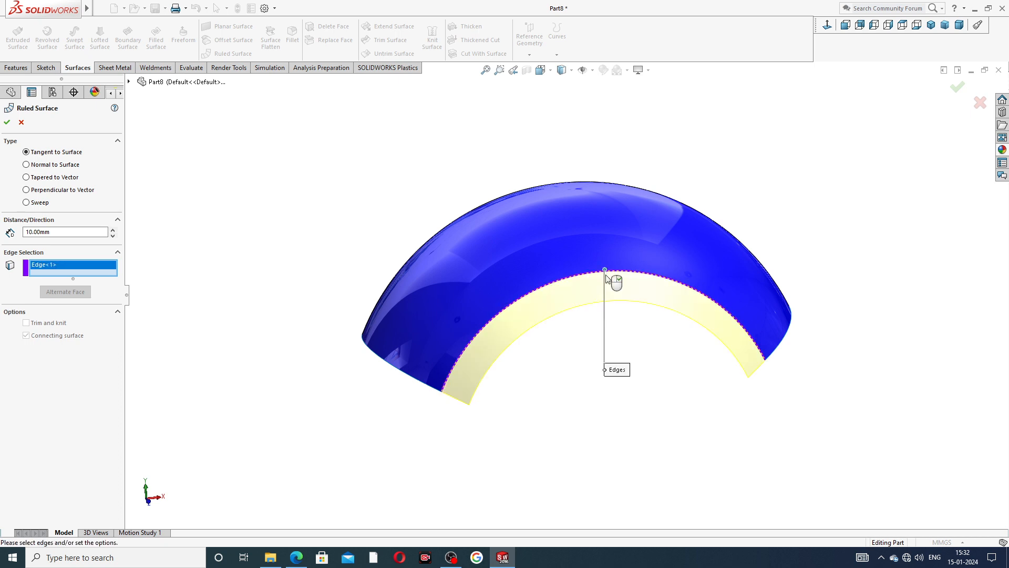
pyautogui.moveTo(554, 333); pyautogui.dragTo(614, 343, button='middle')
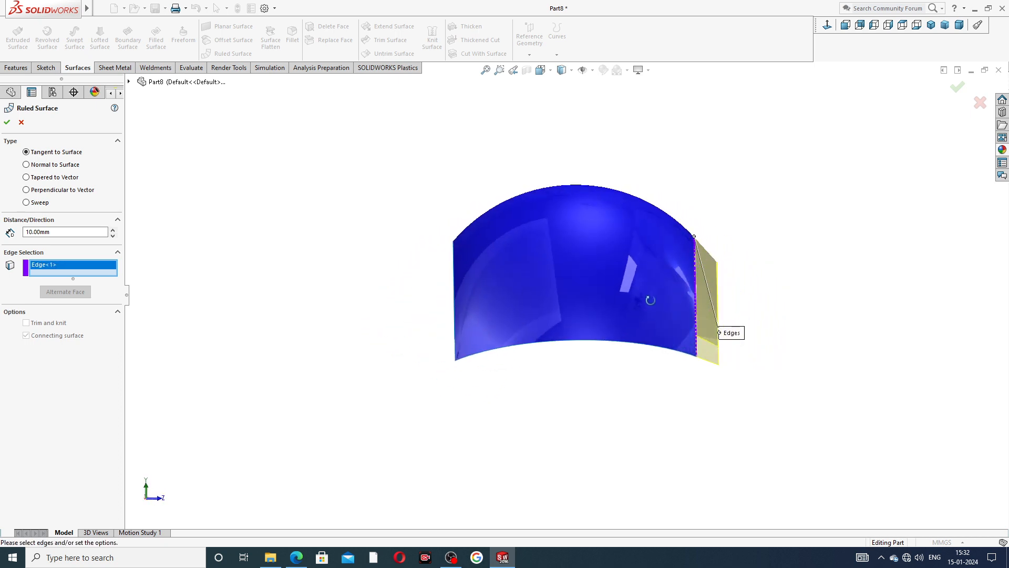
pyautogui.click(615, 342)
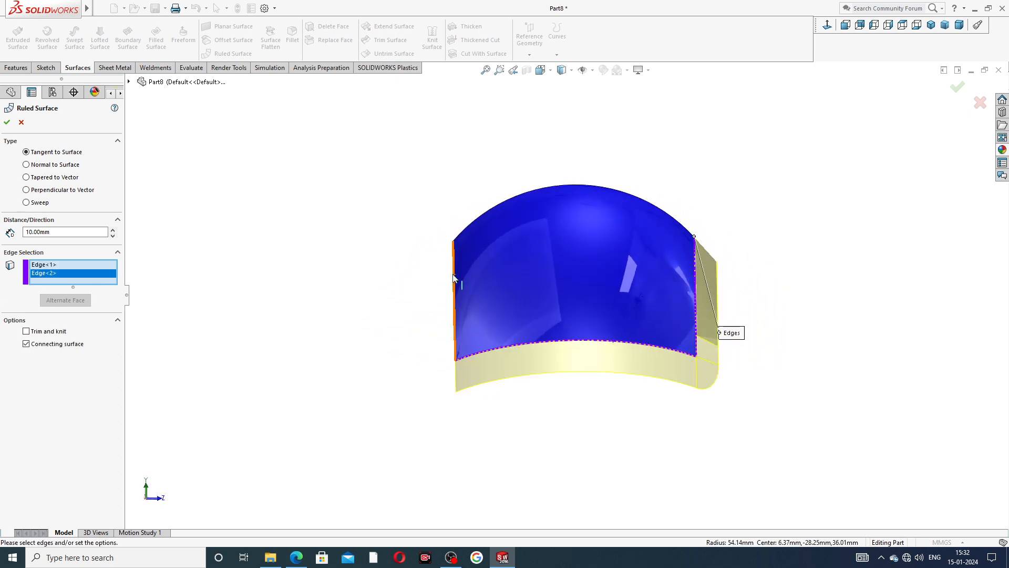
pyautogui.click(454, 278)
pyautogui.moveTo(451, 272); pyautogui.dragTo(581, 275, button='middle')
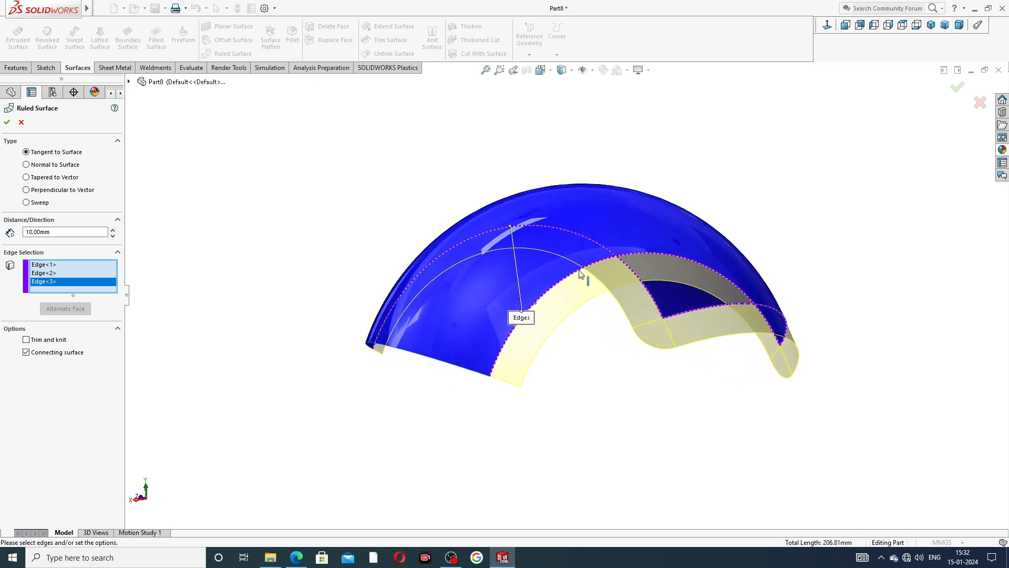
pyautogui.click(440, 363)
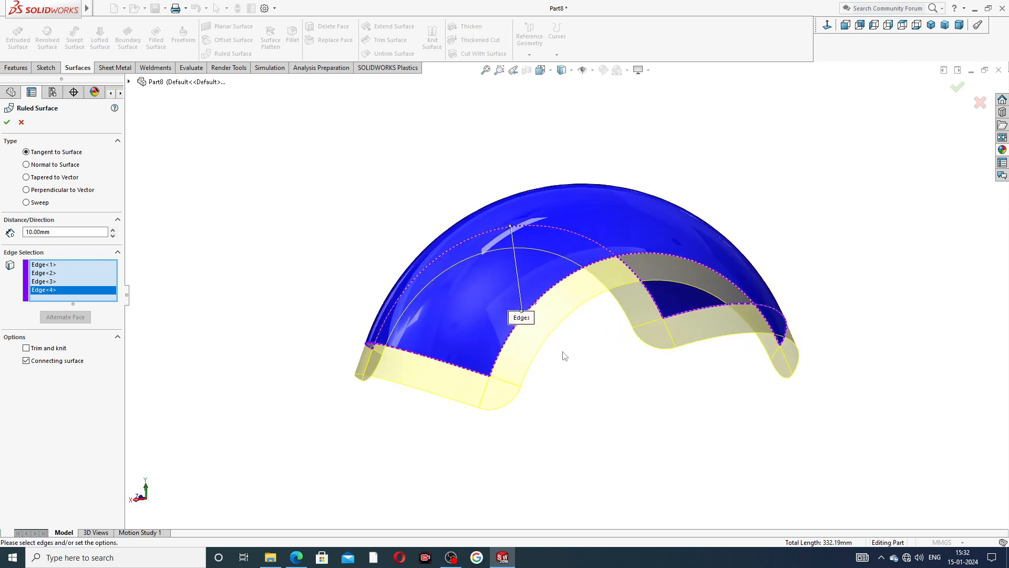
pyautogui.moveTo(563, 354); pyautogui.dragTo(493, 347, button='middle')
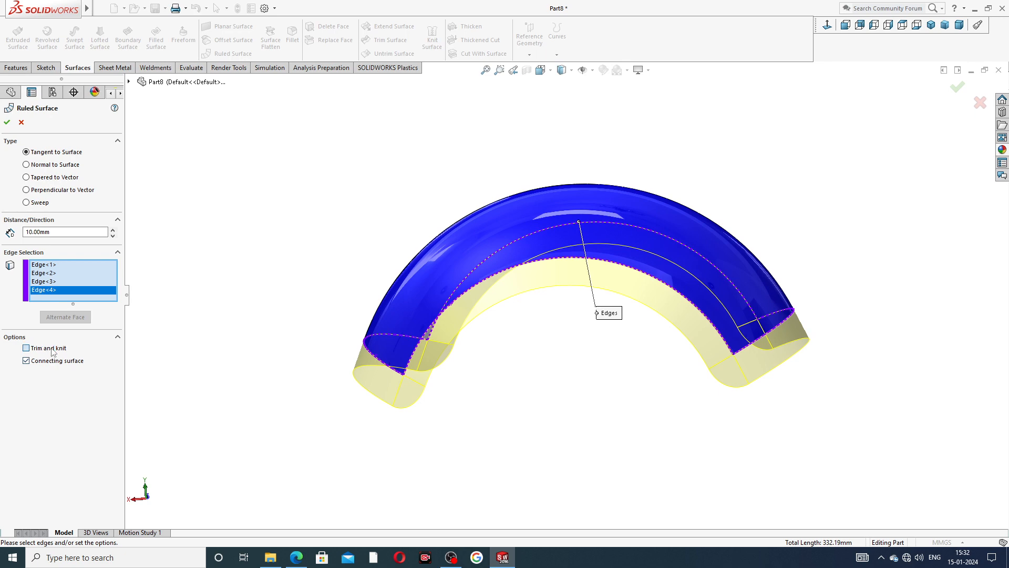
# Enable Trim and knit for the ruled surface and create it with a distance of 10 mm
pyautogui.click(26, 348)
pyautogui.moveTo(460, 337); pyautogui.dragTo(512, 345, button='middle')
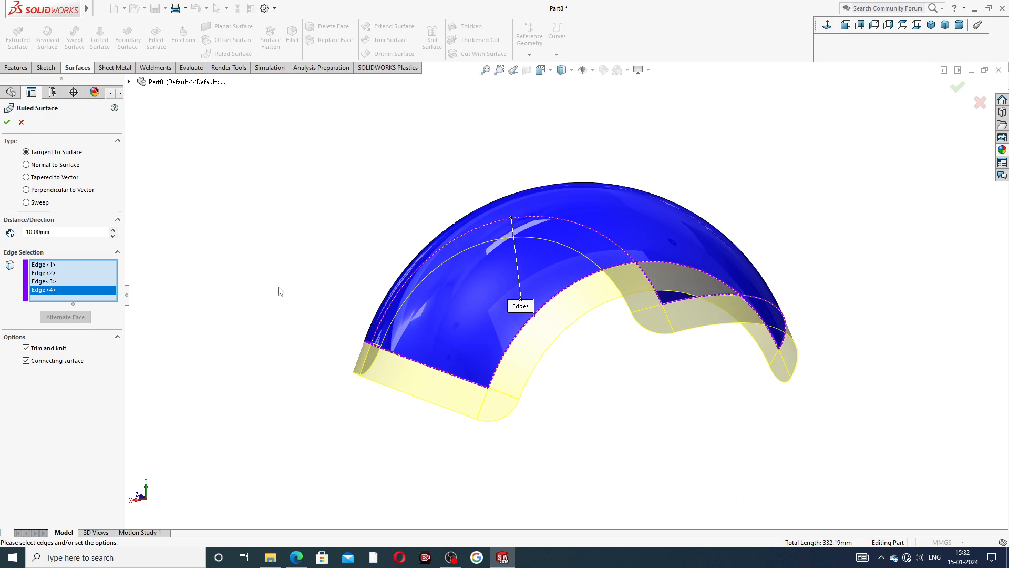
pyautogui.click(112, 230)
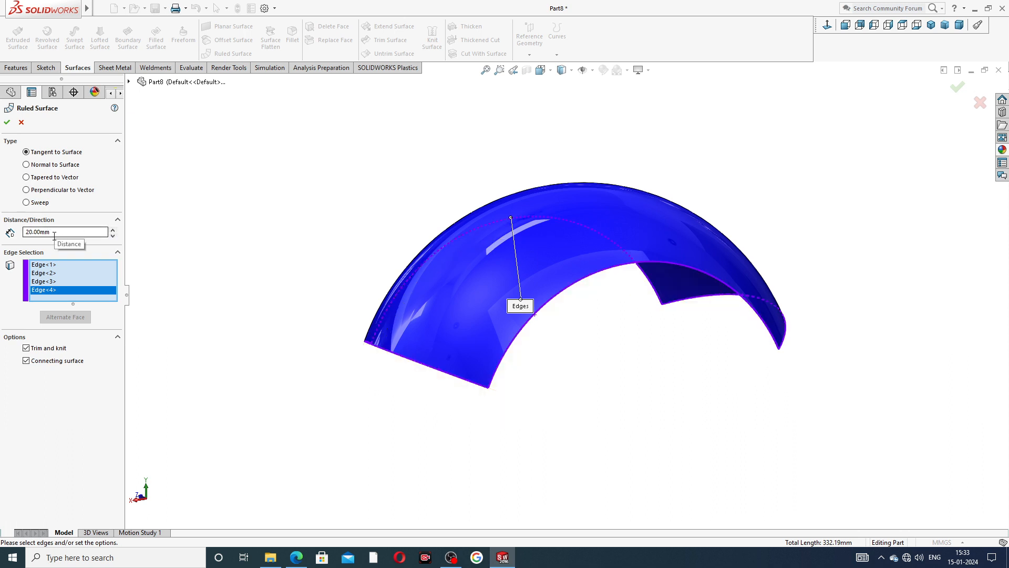
pyautogui.click(113, 235)
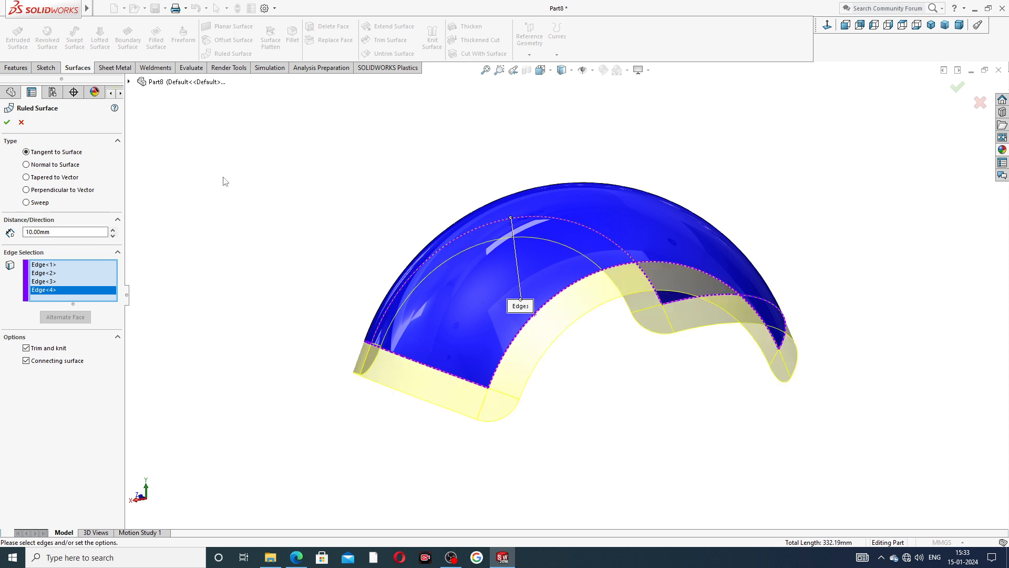
pyautogui.click(7, 122)
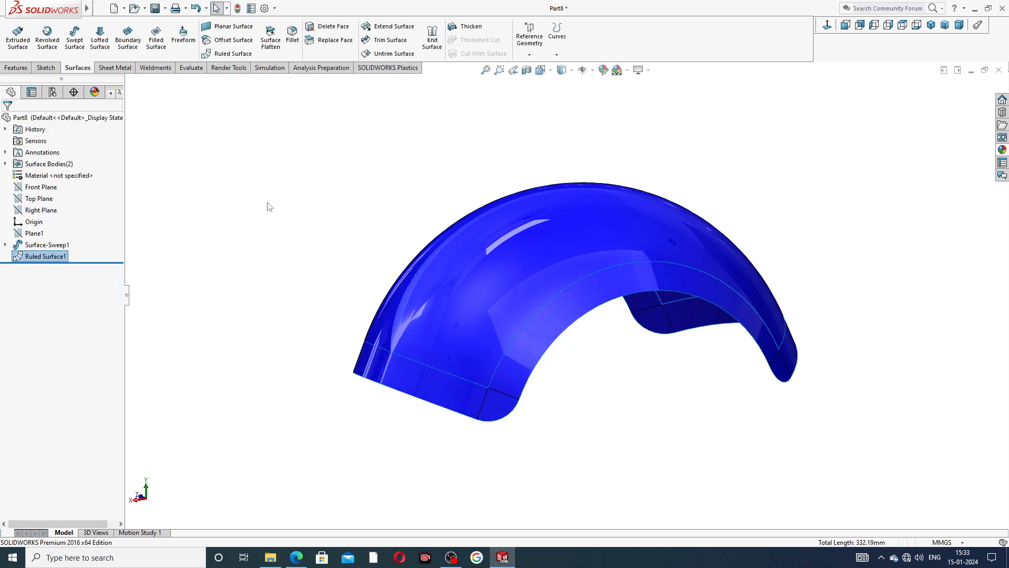
pyautogui.click(354, 182)
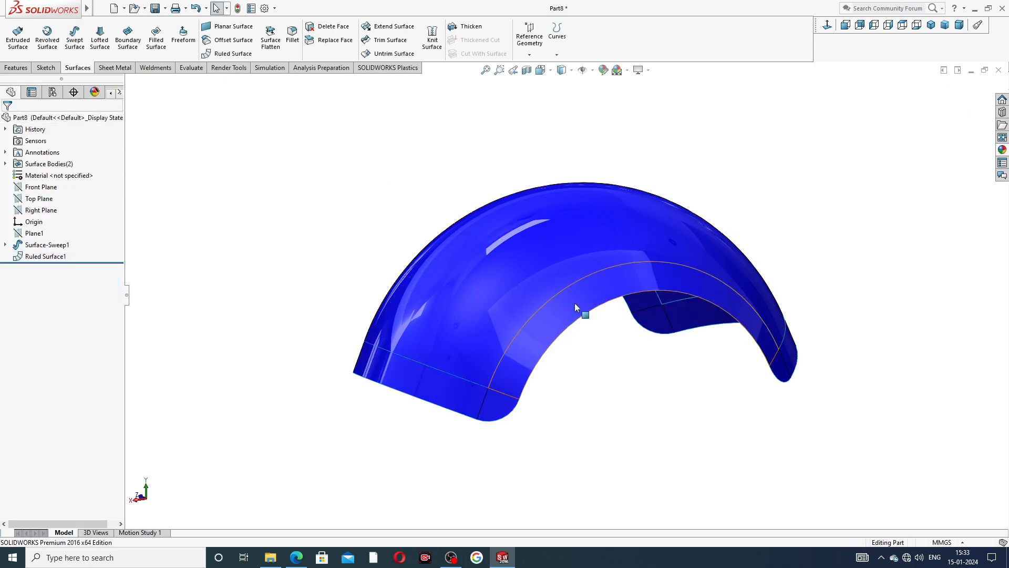
pyautogui.moveTo(582, 331); pyautogui.dragTo(548, 400, button='middle')
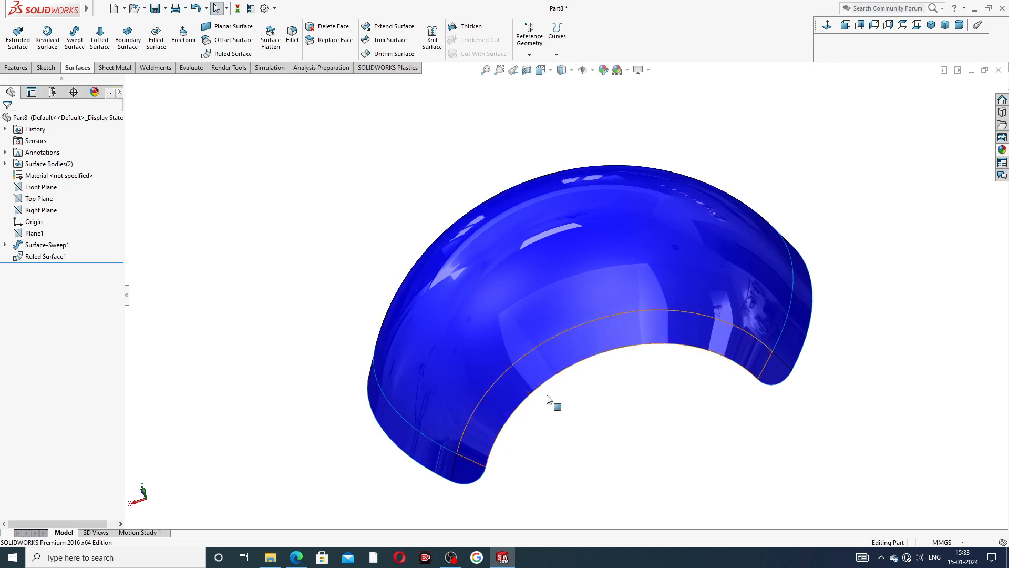
# Edit the ruled surface feature, turning off Trim and knit and setting its distance to 20 mm
pyautogui.click(62, 257)
pyautogui.click(67, 238)
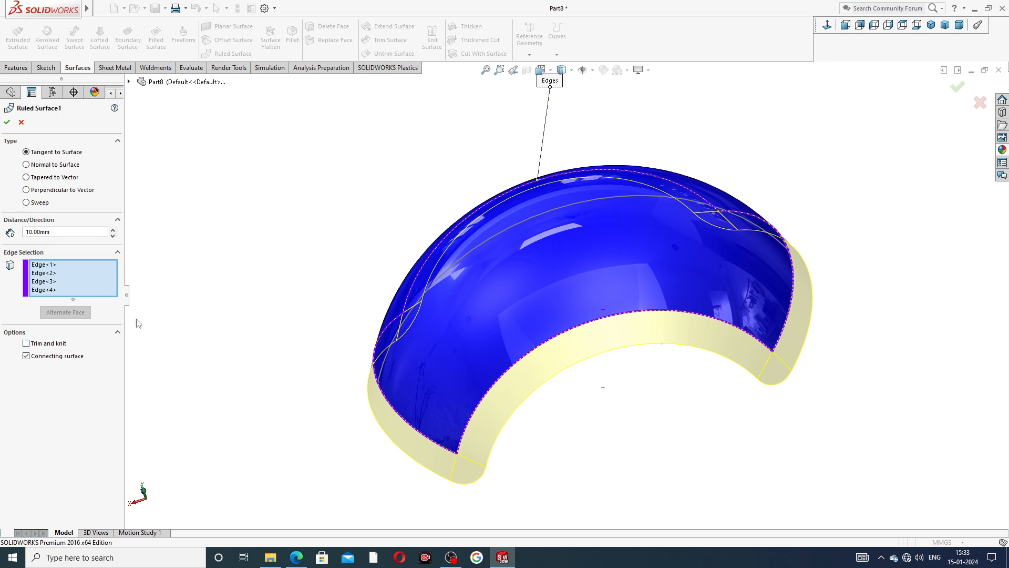
pyautogui.moveTo(318, 249); pyautogui.dragTo(383, 167, button='middle')
pyautogui.click(113, 230)
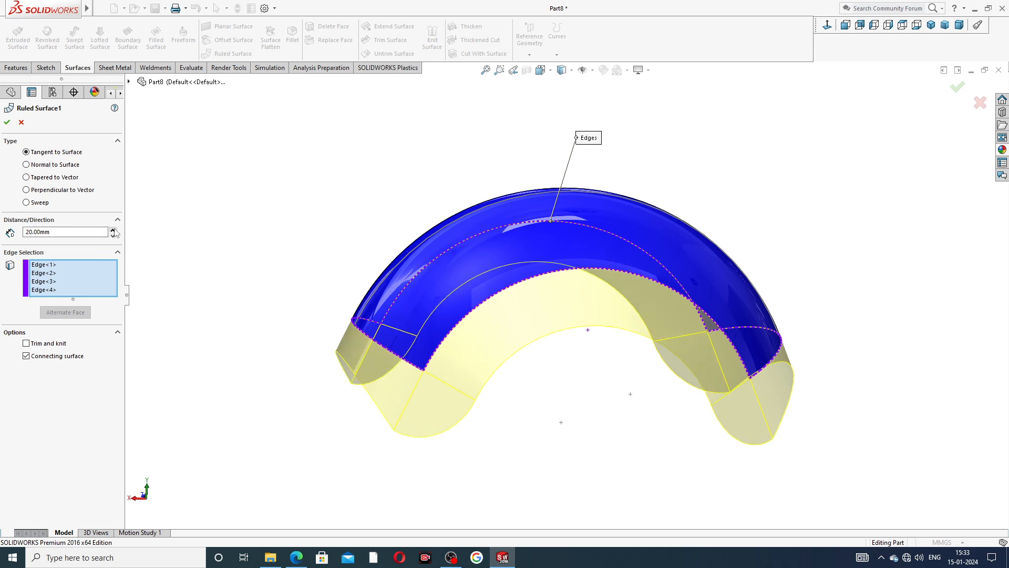
pyautogui.click(113, 230)
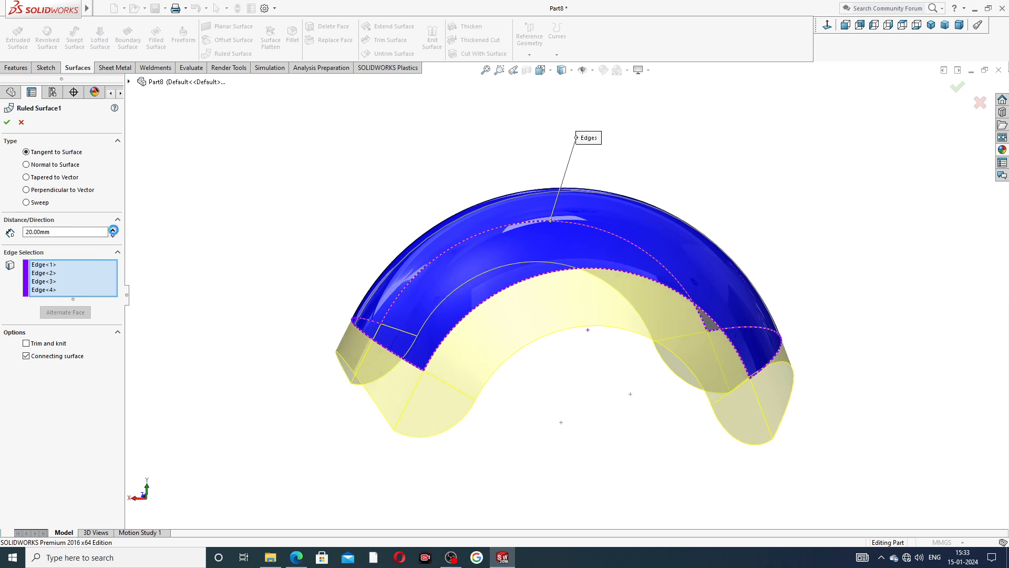
pyautogui.click(113, 229)
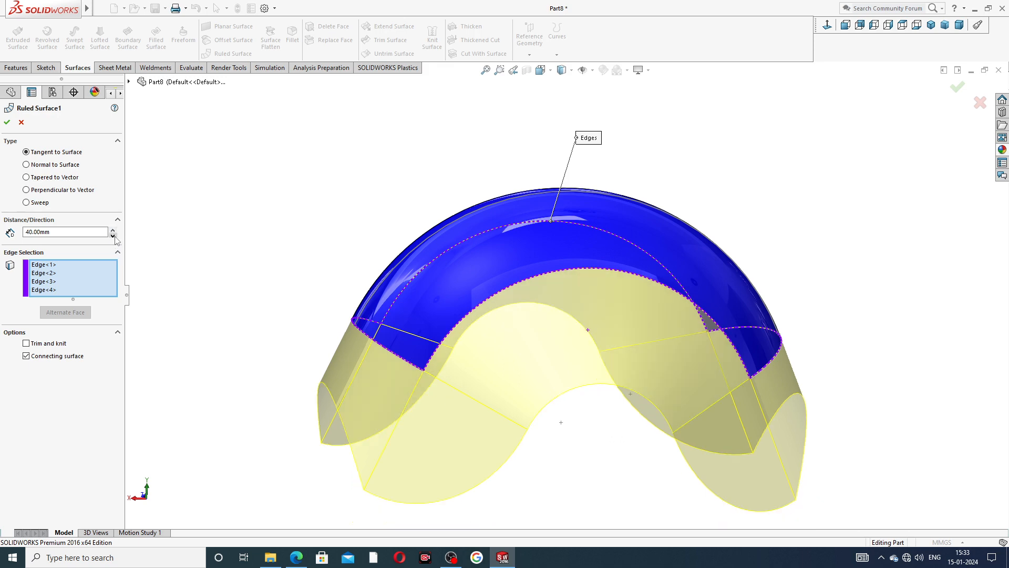
pyautogui.doubleClick(113, 235)
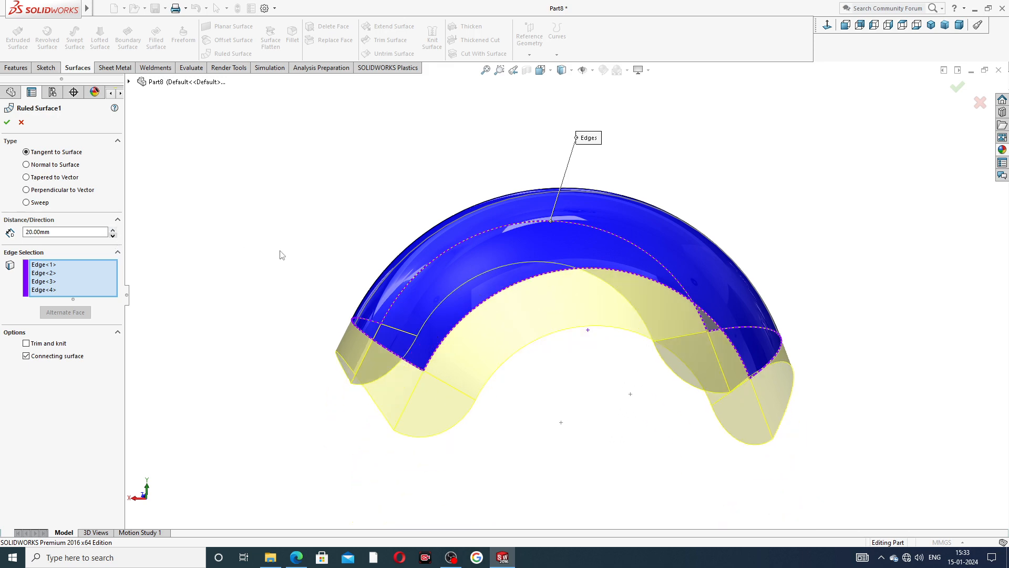
pyautogui.moveTo(282, 255); pyautogui.dragTo(213, 182, button='middle')
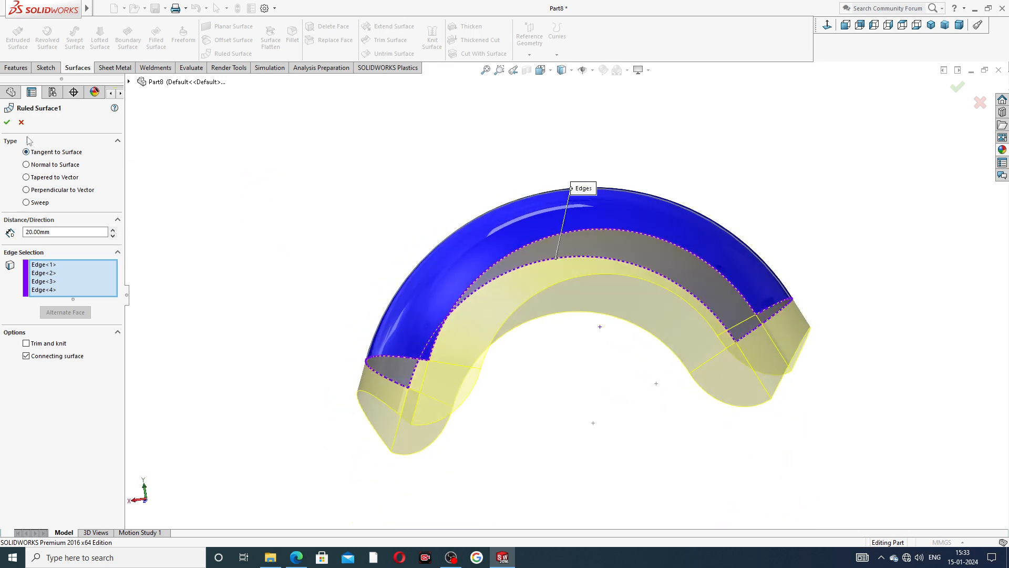
pyautogui.click(7, 122)
pyautogui.moveTo(306, 190); pyautogui.dragTo(314, 212, button='middle')
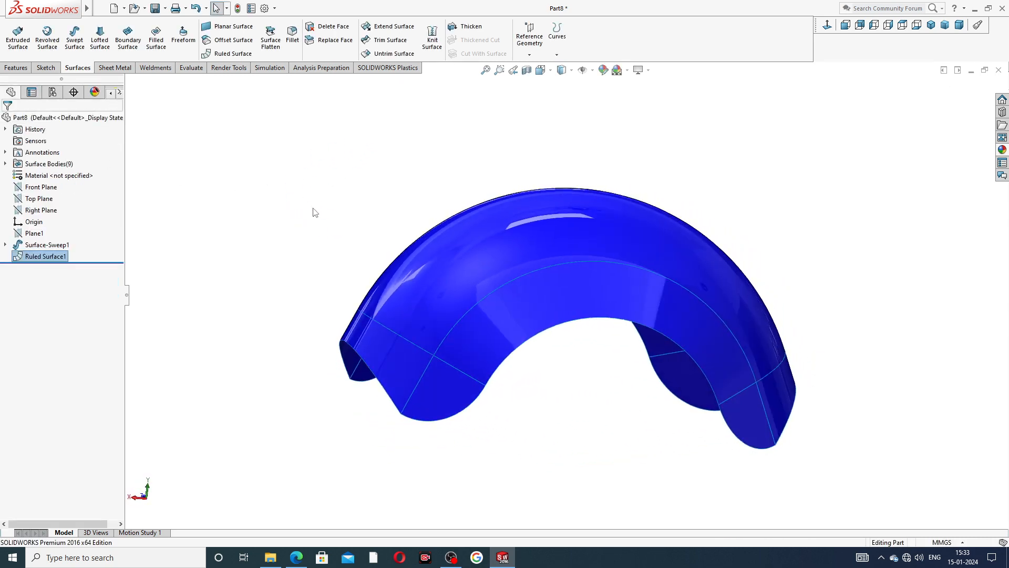
# Edit the ruled surface feature and change its type to Normal to Surface
pyautogui.click(63, 258)
pyautogui.click(76, 229)
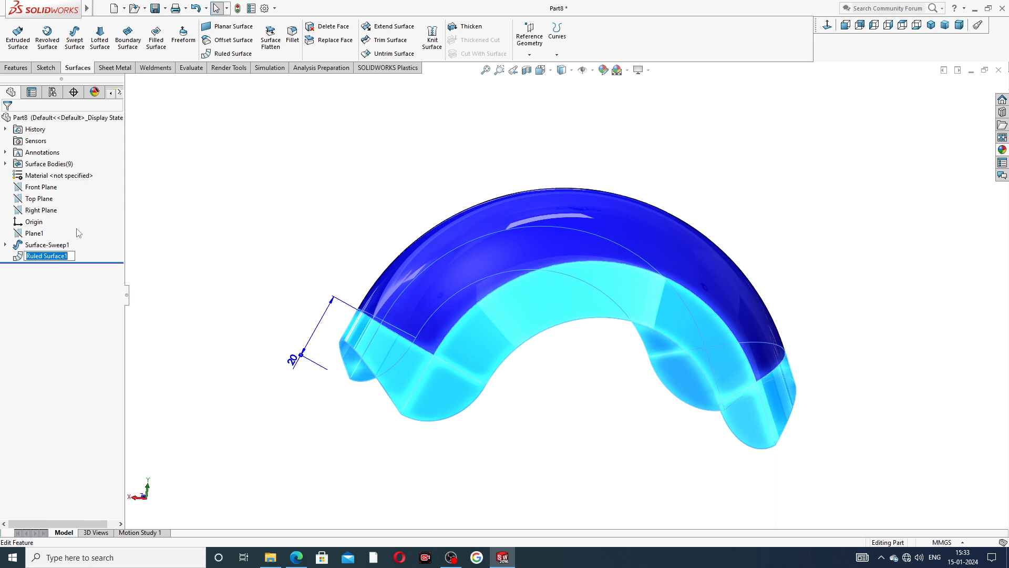
pyautogui.click(218, 231)
pyautogui.click(62, 256)
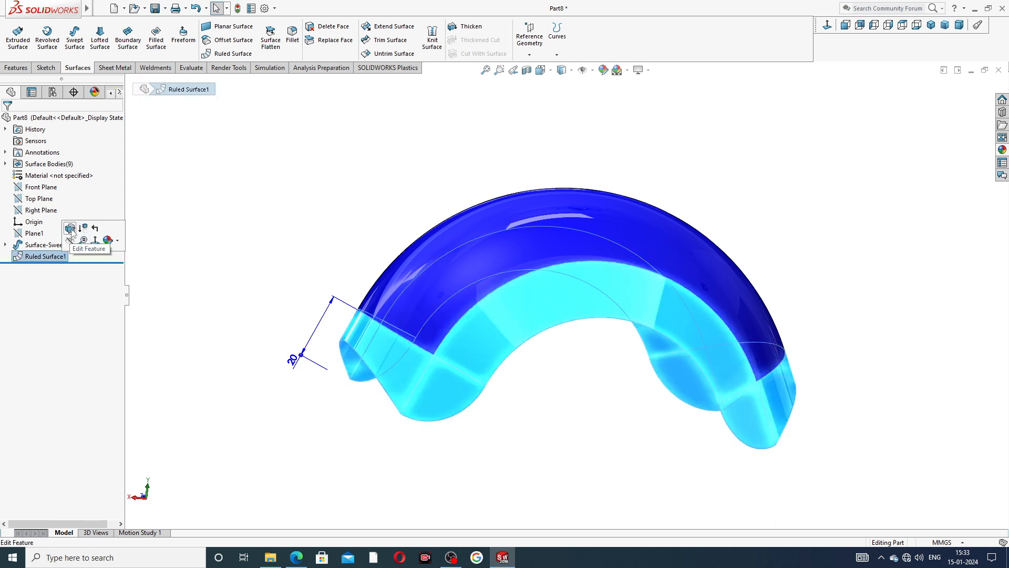
pyautogui.click(71, 228)
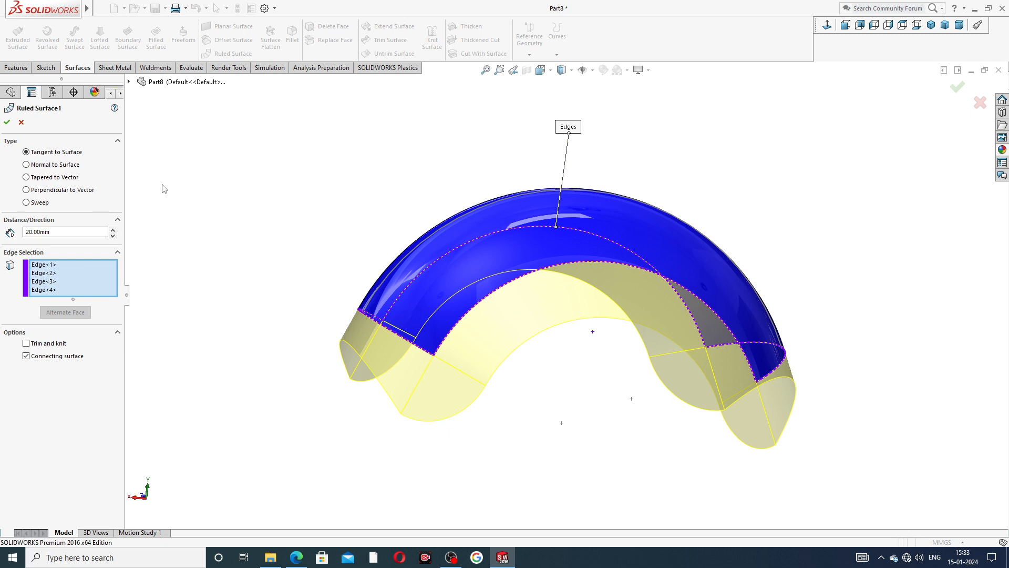
pyautogui.click(59, 169)
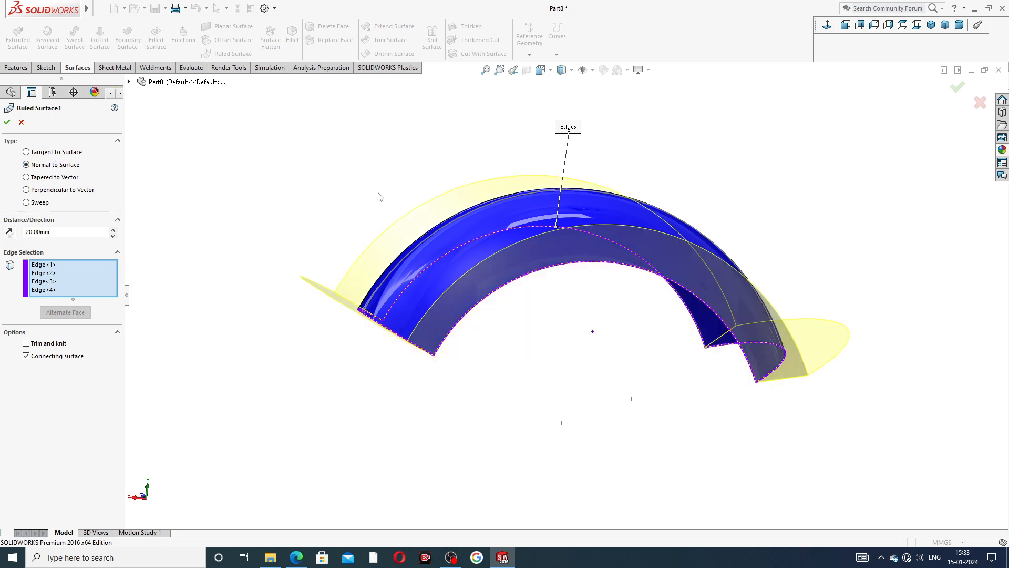
pyautogui.moveTo(380, 196); pyautogui.dragTo(362, 213, button='middle')
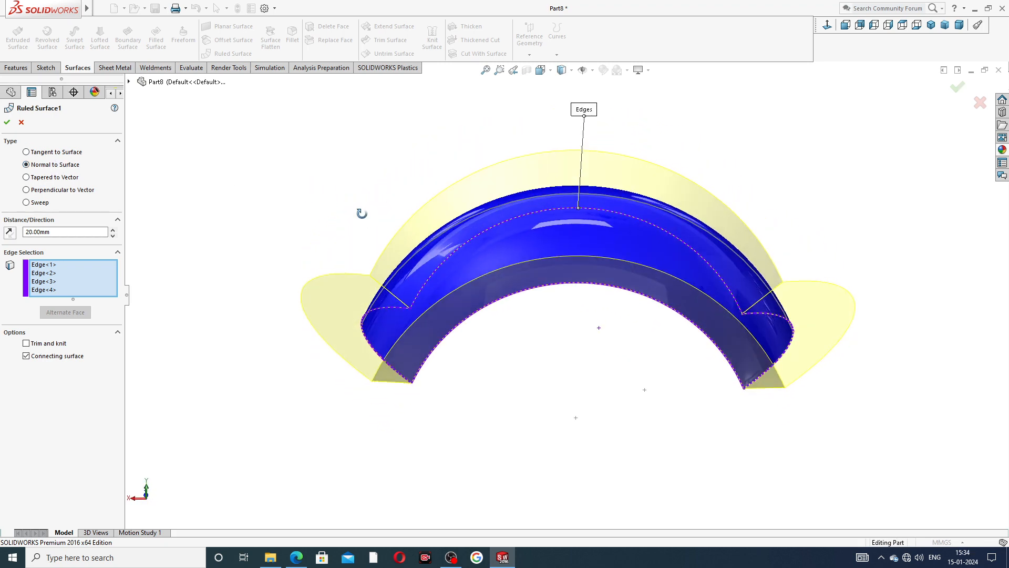
pyautogui.moveTo(646, 172); pyautogui.dragTo(654, 194, button='middle')
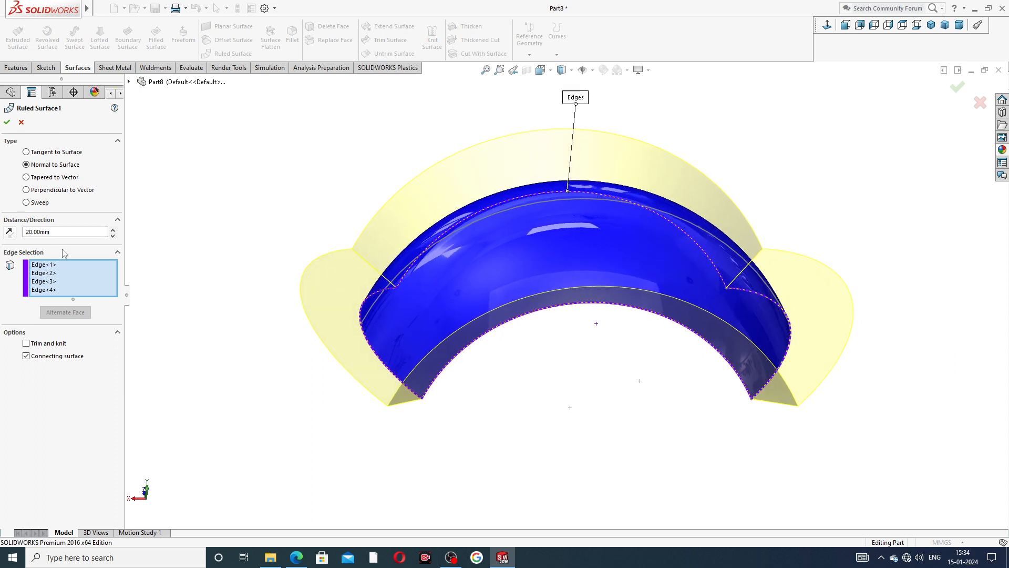
# Try ruled surface distances of 10, 40 and 50 mm, and set the distance back to 20 mm
pyautogui.click(113, 235)
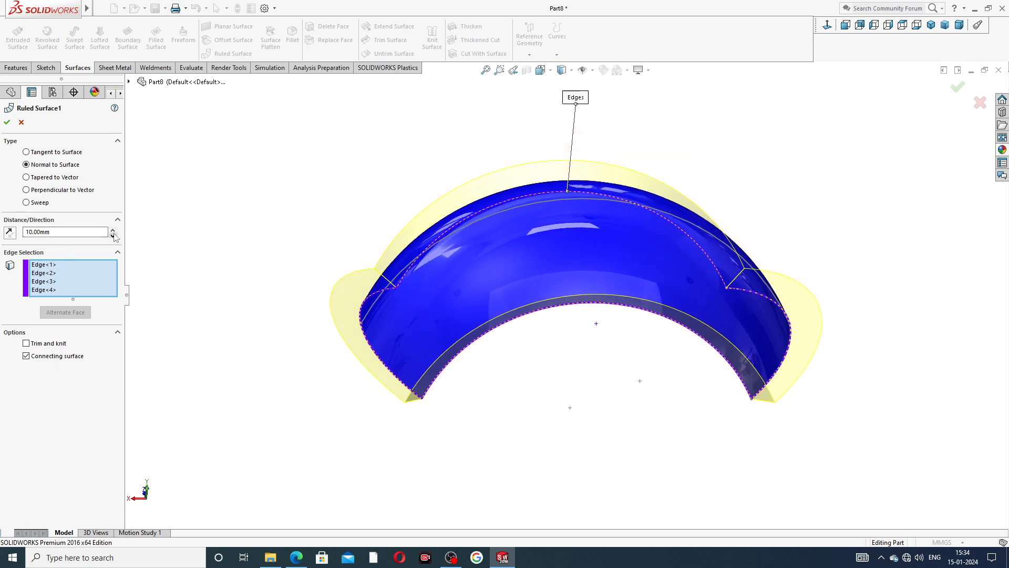
pyautogui.click(113, 230)
pyautogui.click(113, 230)
pyautogui.click(113, 230)
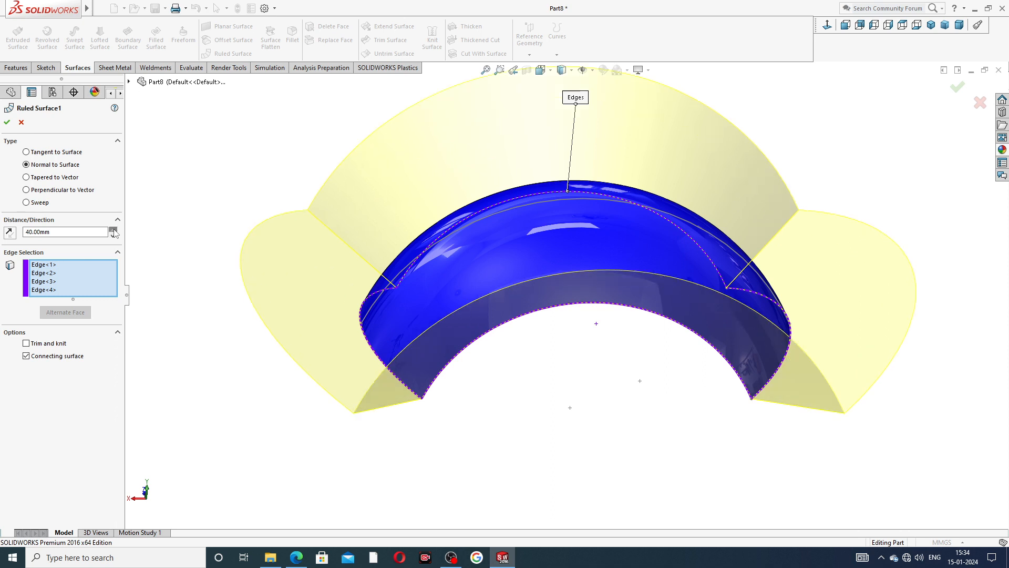
pyautogui.click(26, 344)
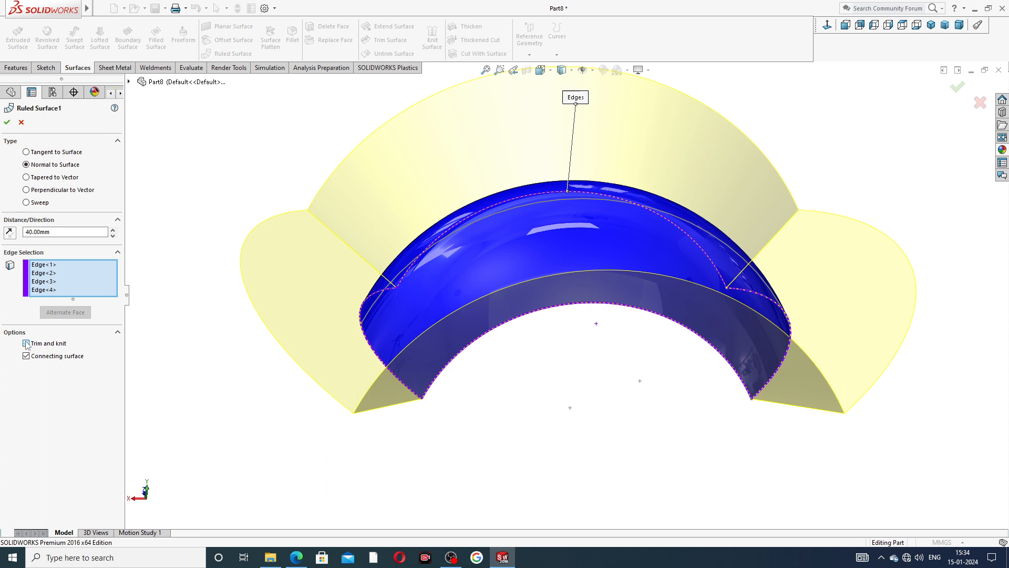
pyautogui.click(26, 344)
pyautogui.click(113, 235)
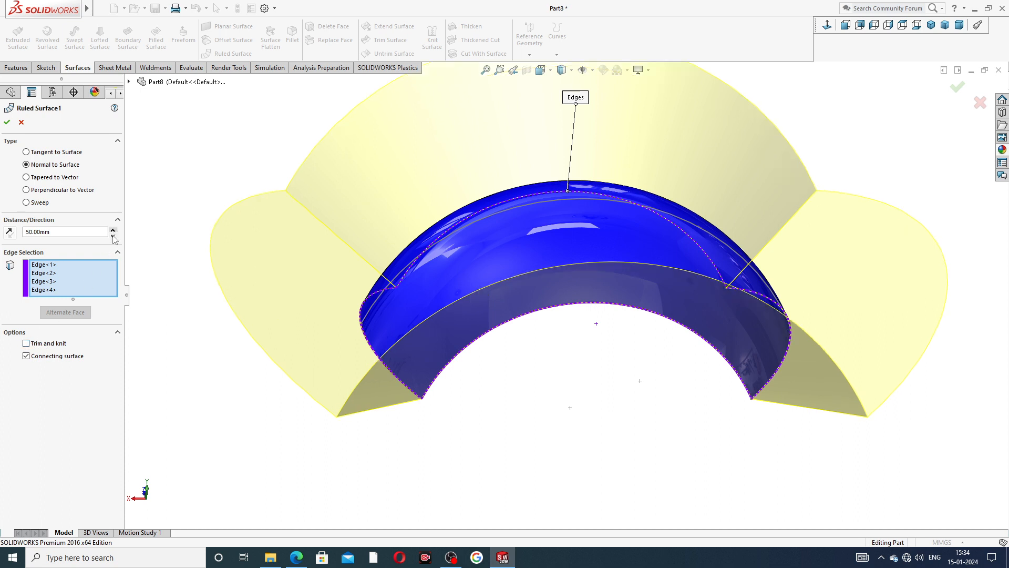
pyautogui.click(112, 235)
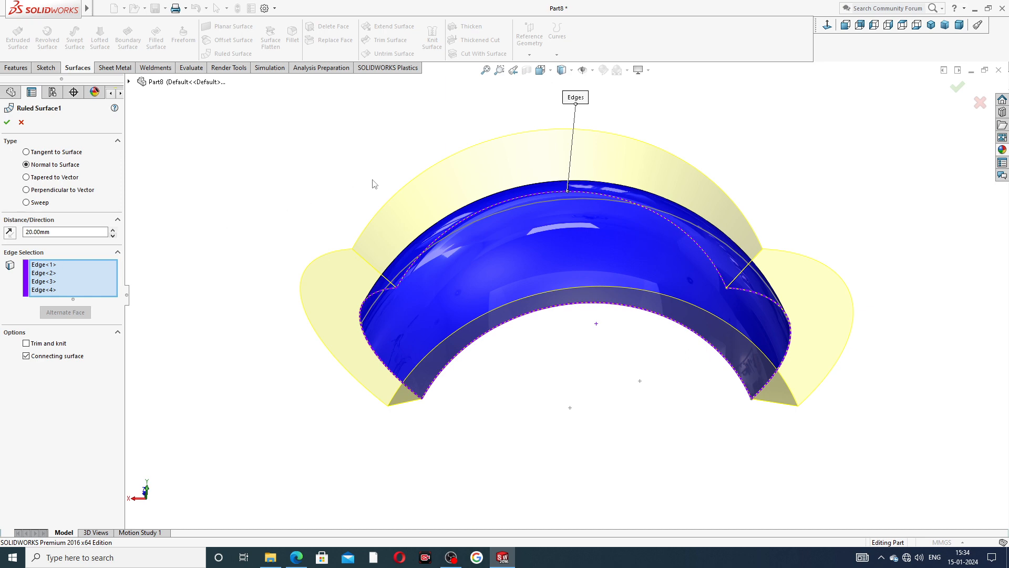
# Apply the Normal to Surface ruled surface and inspect the resulting flanges around the swept surface
pyautogui.moveTo(376, 184)
pyautogui.mouseDown(button='middle')
pyautogui.moveTo(343, 144)
pyautogui.moveTo(367, 171)
pyautogui.mouseUp(button='middle')
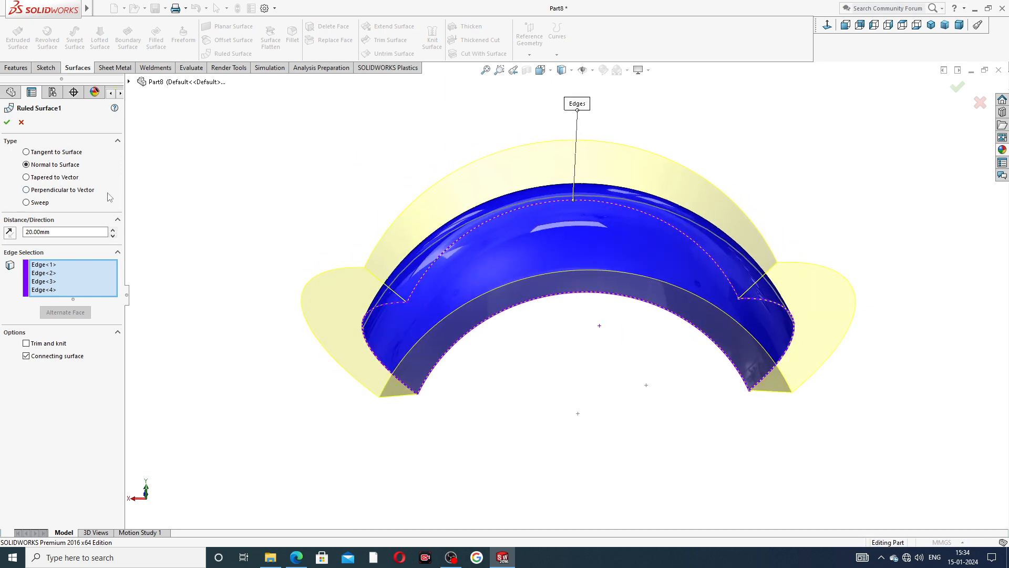
pyautogui.click(8, 123)
pyautogui.click(377, 162)
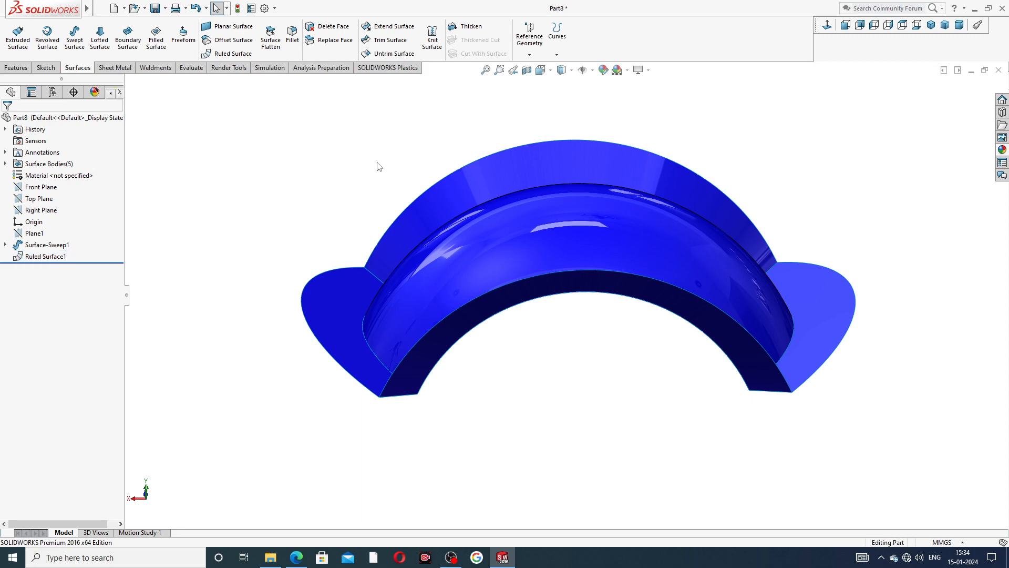
pyautogui.moveTo(378, 162)
pyautogui.mouseDown(button='middle')
pyautogui.moveTo(449, 119)
pyautogui.moveTo(547, 250)
pyautogui.moveTo(516, 205)
pyautogui.moveTo(548, 372)
pyautogui.moveTo(561, 389)
pyautogui.moveTo(561, 230)
pyautogui.mouseUp(button='middle')
# Edit the ruled surface feature, enable Trim and knit, and apply the change
pyautogui.click(58, 256)
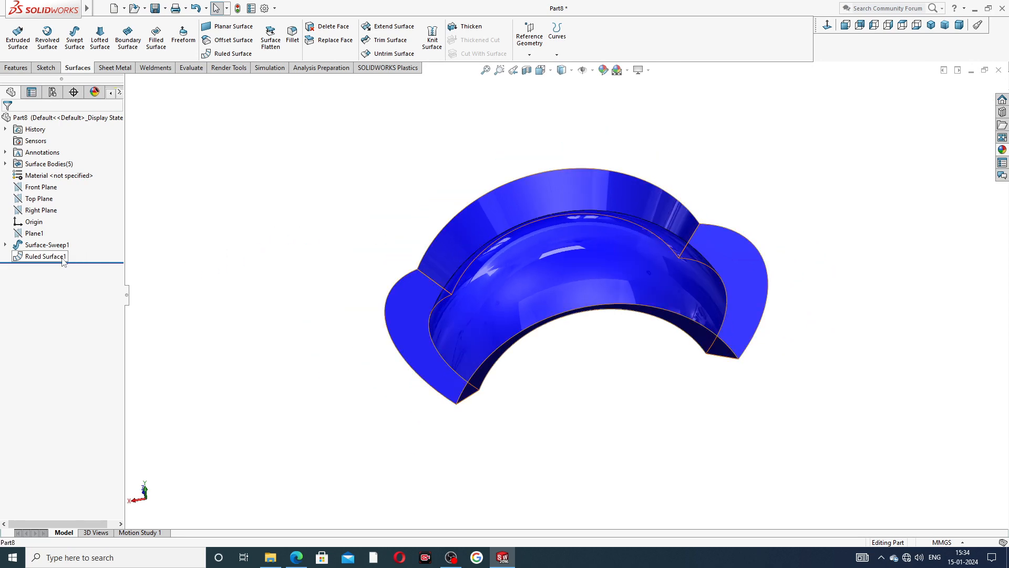
pyautogui.click(76, 235)
pyautogui.moveTo(362, 202); pyautogui.dragTo(149, 237, button='middle')
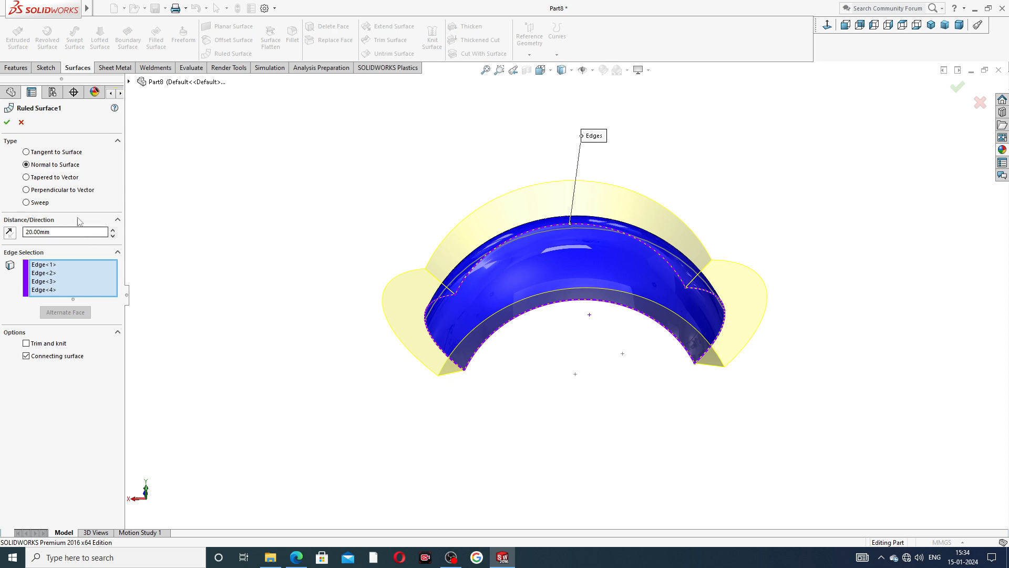
pyautogui.click(48, 343)
pyautogui.click(7, 122)
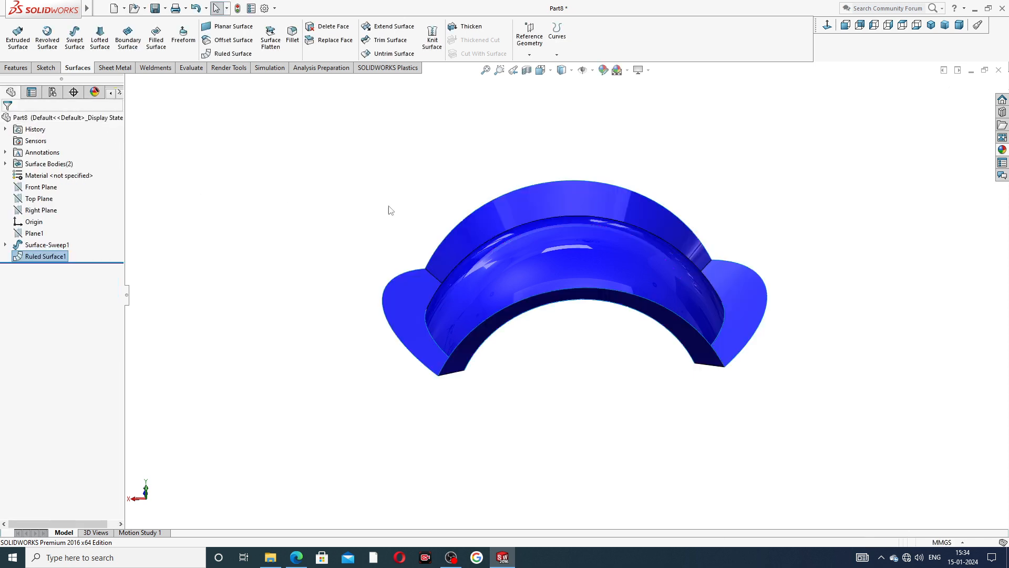
pyautogui.moveTo(389, 210); pyautogui.dragTo(415, 184, button='middle')
pyautogui.click(194, 232)
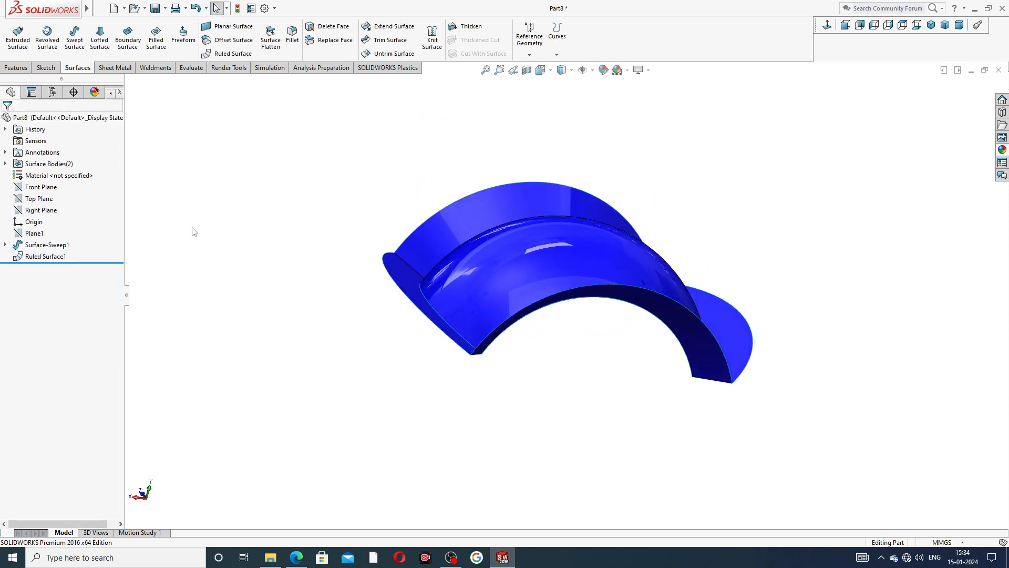
# Edit the ruled surface feature, reverse its direction toward the inside of the swept surface, apply it and inspect the result
pyautogui.click(59, 256)
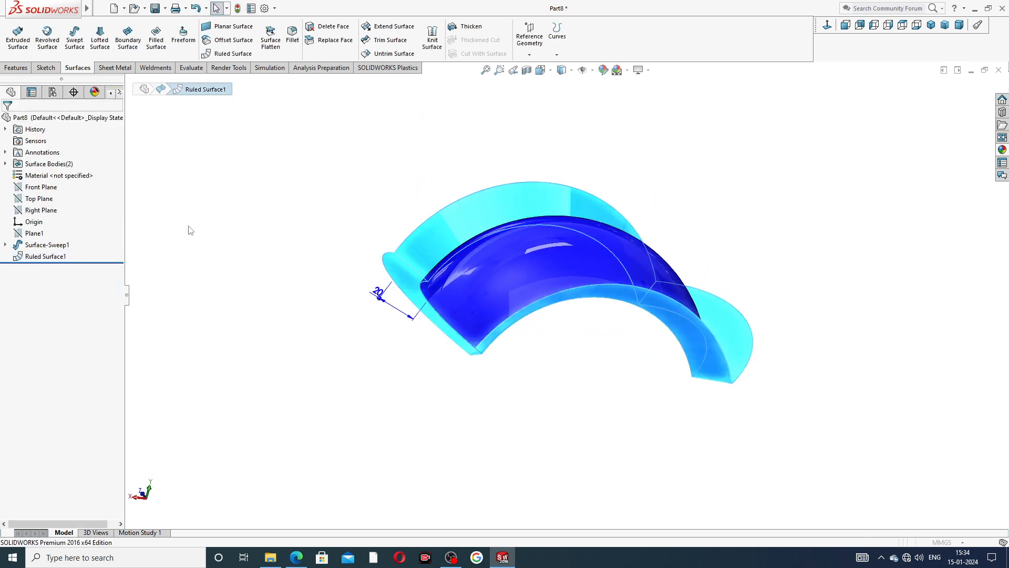
pyautogui.moveTo(253, 168); pyautogui.dragTo(358, 258, button='middle')
pyautogui.scroll(2, 217, 236)
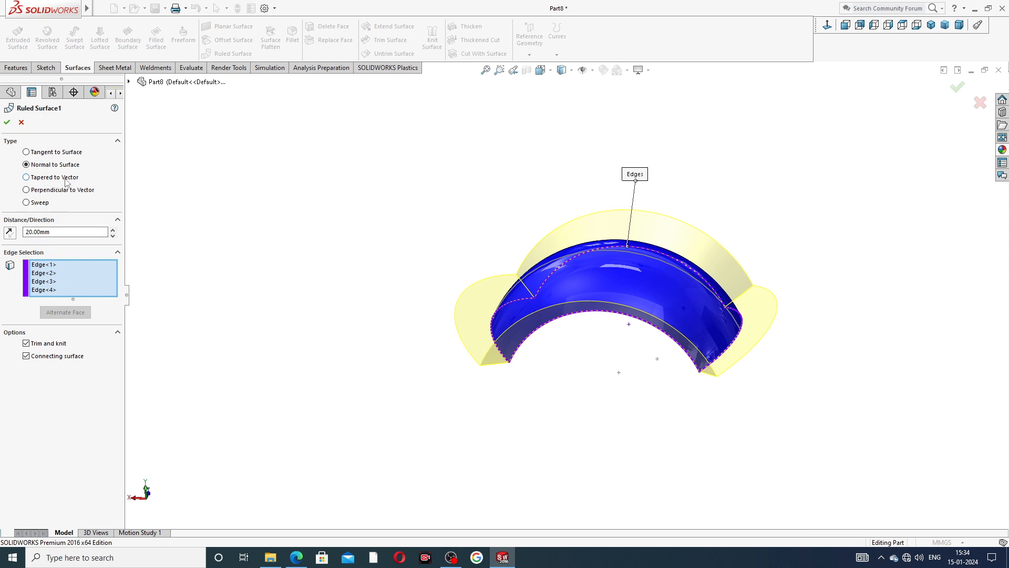
pyautogui.click(9, 233)
pyautogui.moveTo(522, 290); pyautogui.dragTo(591, 132, button='middle')
pyautogui.click(7, 122)
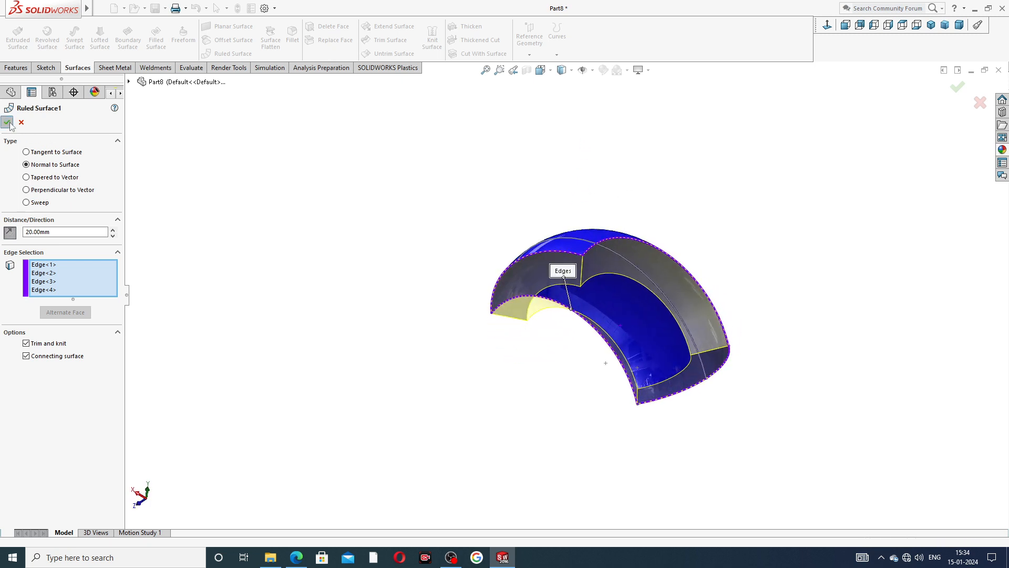
pyautogui.moveTo(457, 183); pyautogui.dragTo(638, 322, button='middle')
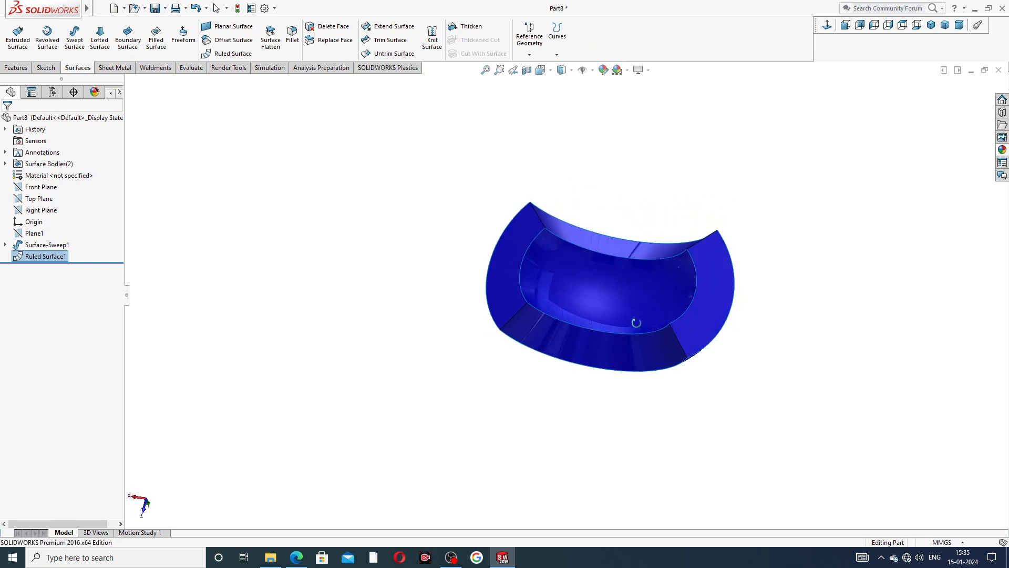
pyautogui.scroll(3, 611, 301)
pyautogui.moveTo(664, 263); pyautogui.dragTo(702, 250, button='middle')
pyautogui.scroll(3, 699, 245)
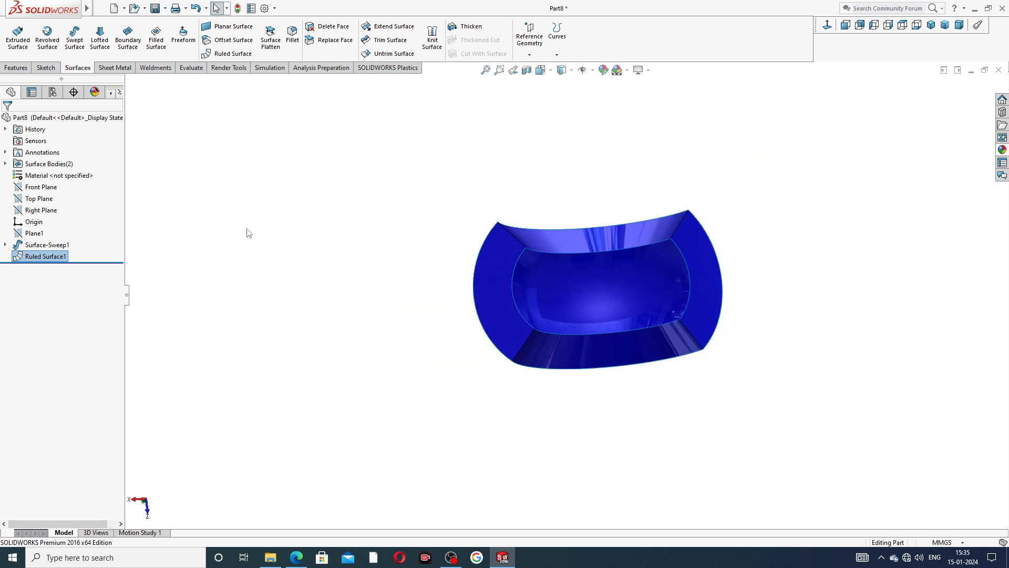
pyautogui.click(275, 226)
# Reopen the ruled surface feature for editing and reverse its direction back toward the outside of the swept surface
pyautogui.click(46, 258)
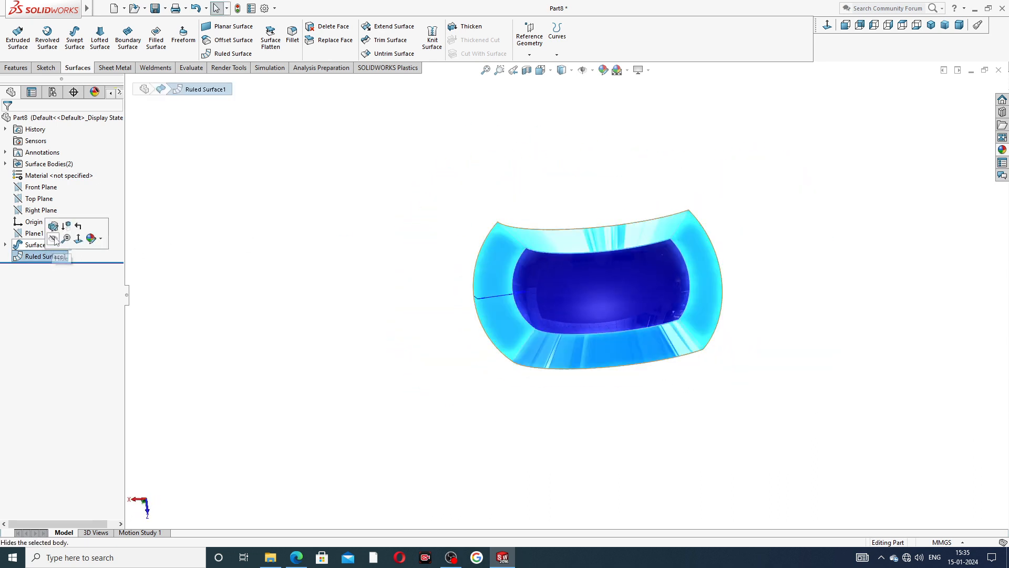
pyautogui.click(57, 232)
pyautogui.moveTo(276, 282); pyautogui.dragTo(212, 353, button='middle')
pyautogui.click(11, 233)
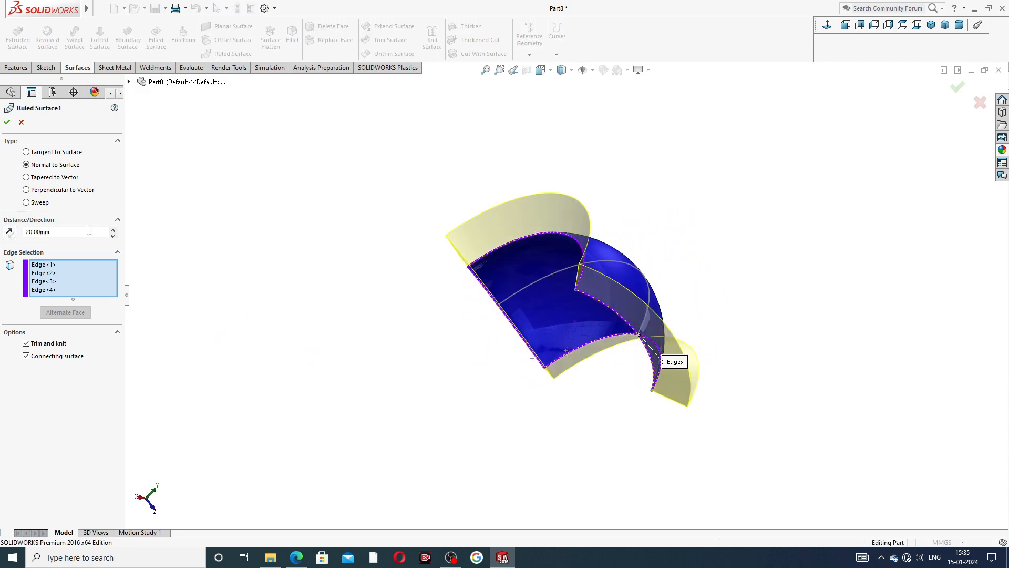
pyautogui.moveTo(303, 197); pyautogui.dragTo(376, 387, button='middle')
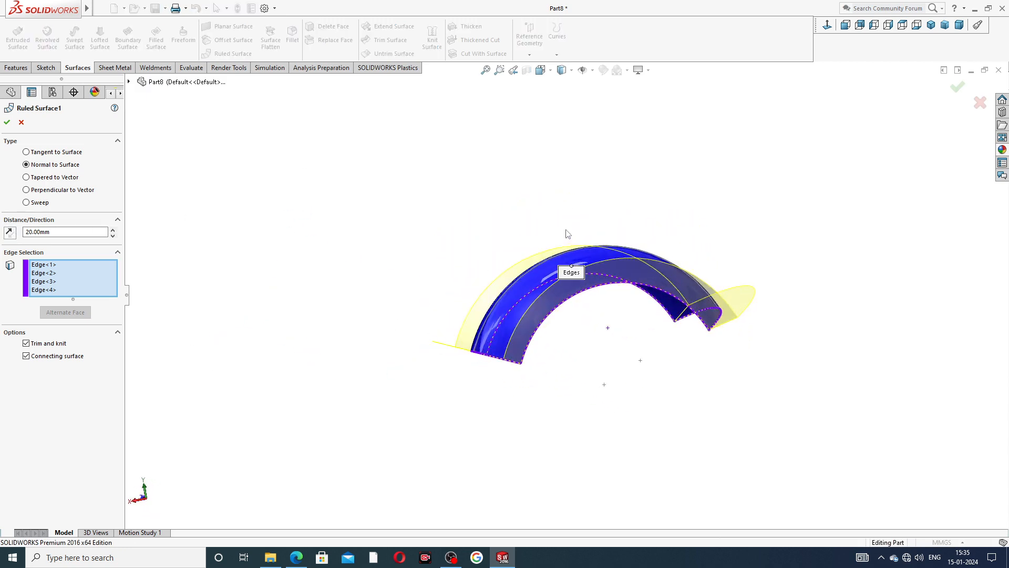
pyautogui.moveTo(566, 229); pyautogui.dragTo(593, 265, button='middle')
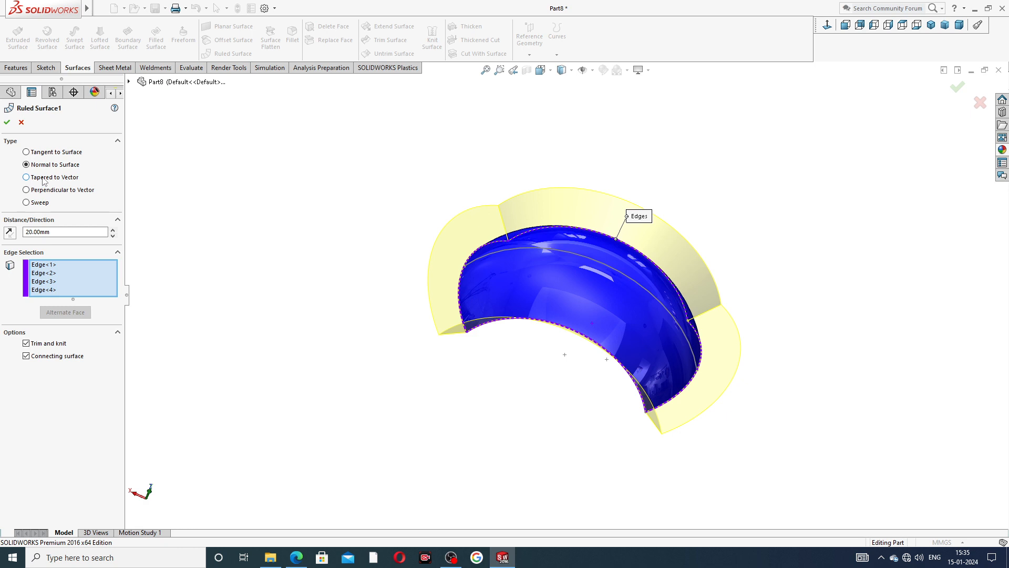
# Change the ruled surface type to Tapered to Vector and choose the Top Plane as its reference vector
pyautogui.click(27, 177)
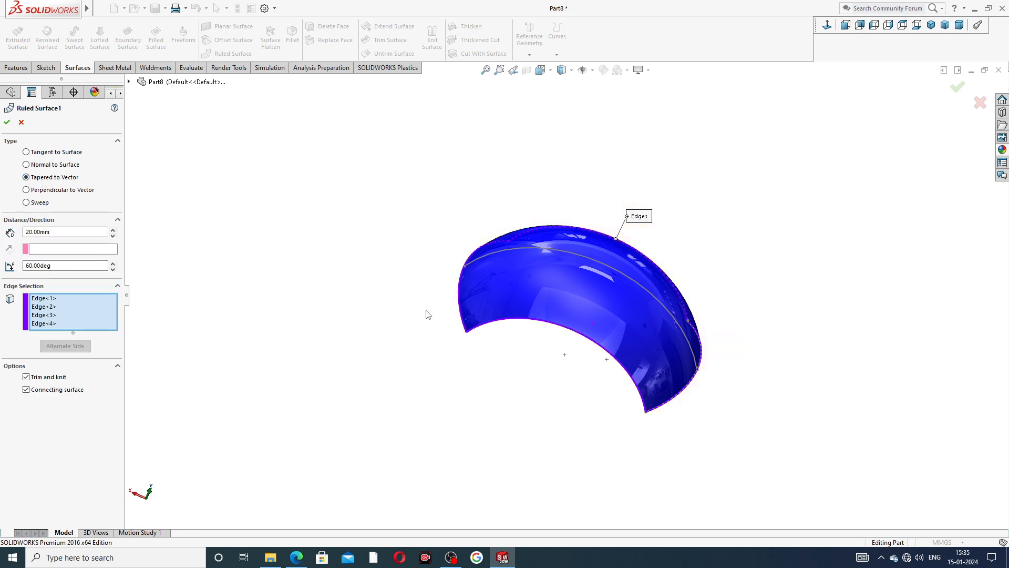
pyautogui.moveTo(427, 313); pyautogui.dragTo(281, 286, button='middle')
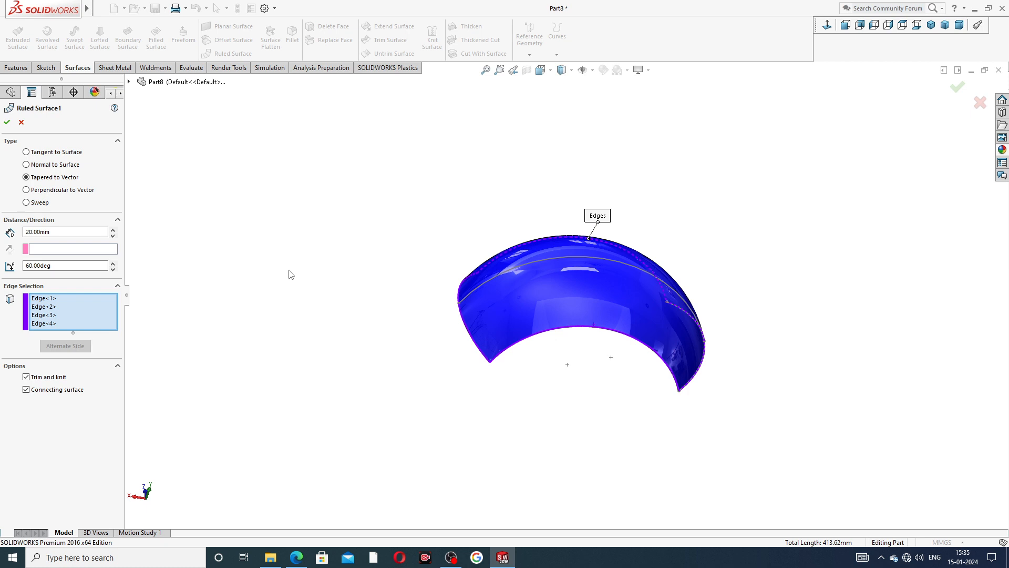
pyautogui.click(42, 249)
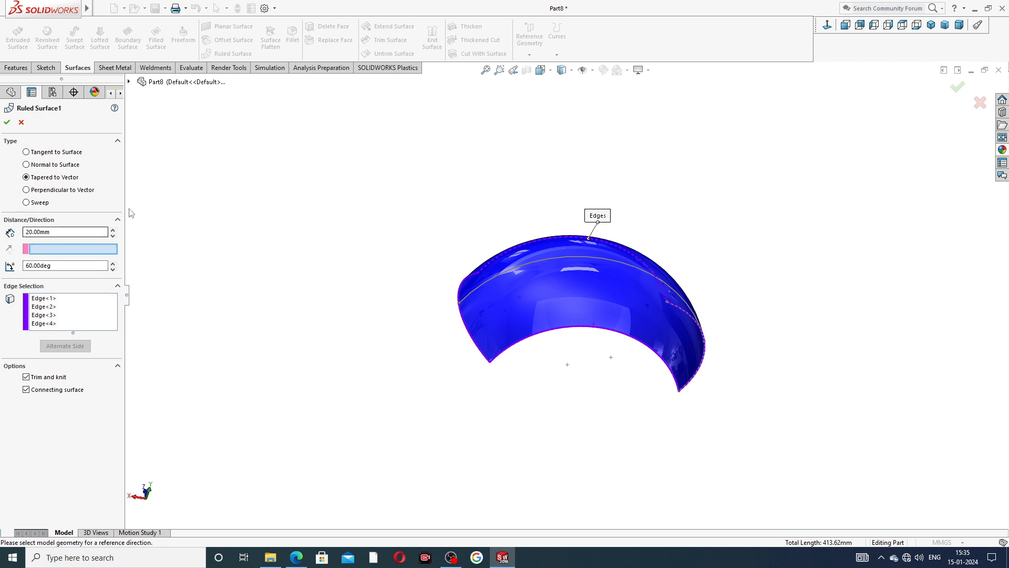
pyautogui.click(129, 82)
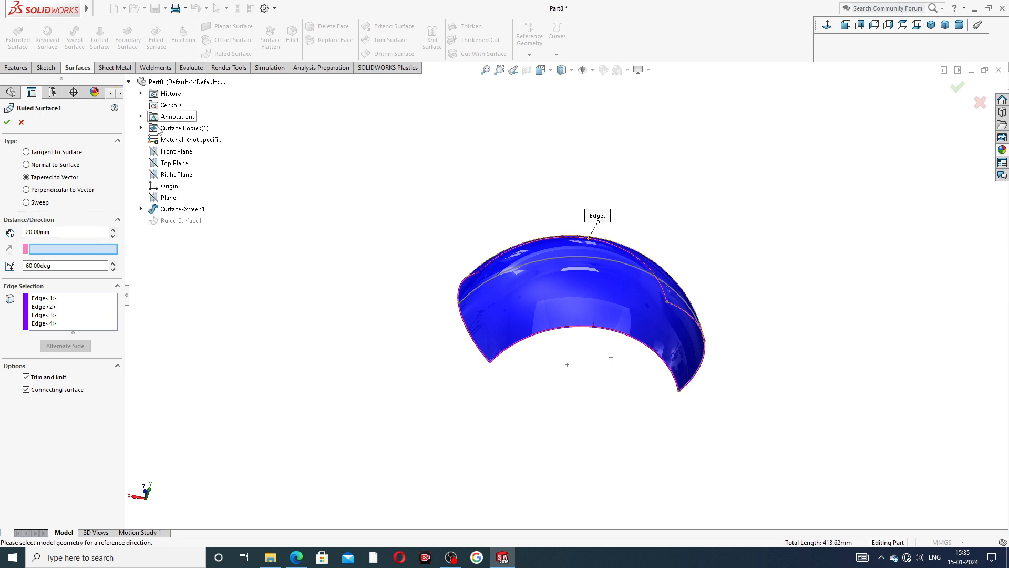
pyautogui.click(178, 163)
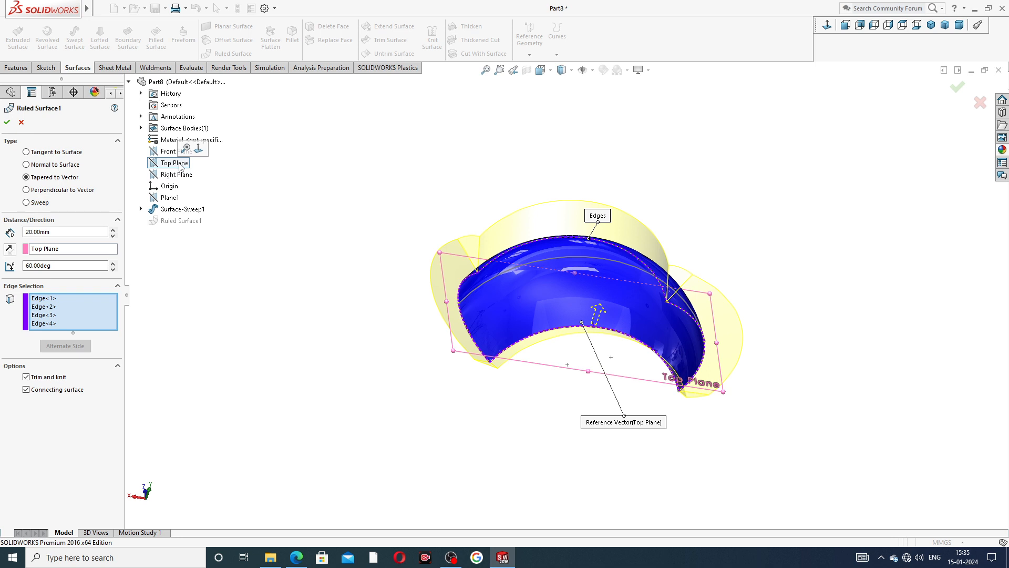
# Replace the reference vector of the tapered ruled surface with the Front Plane and then with the Right Plane
pyautogui.click(83, 249)
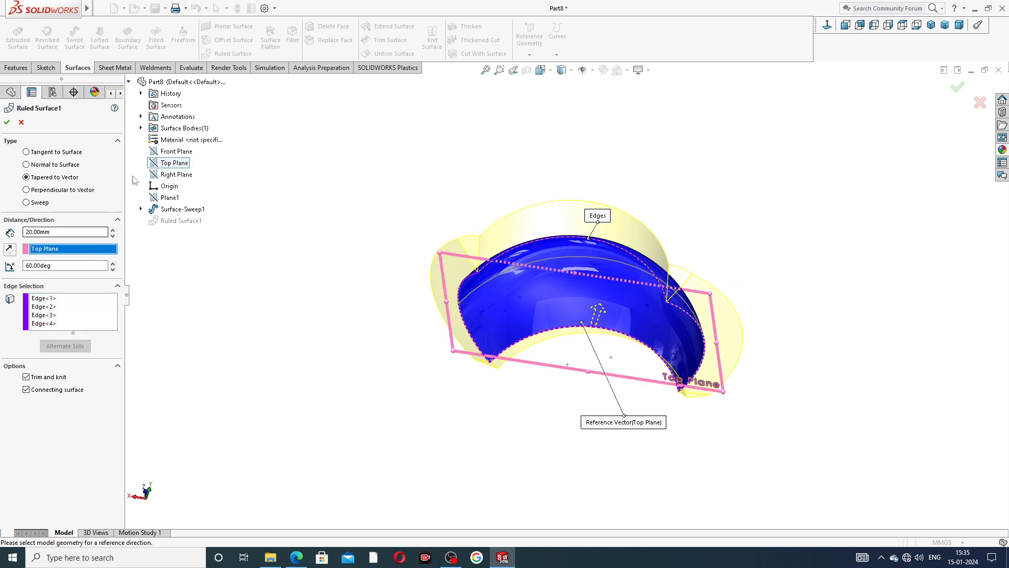
pyautogui.click(172, 153)
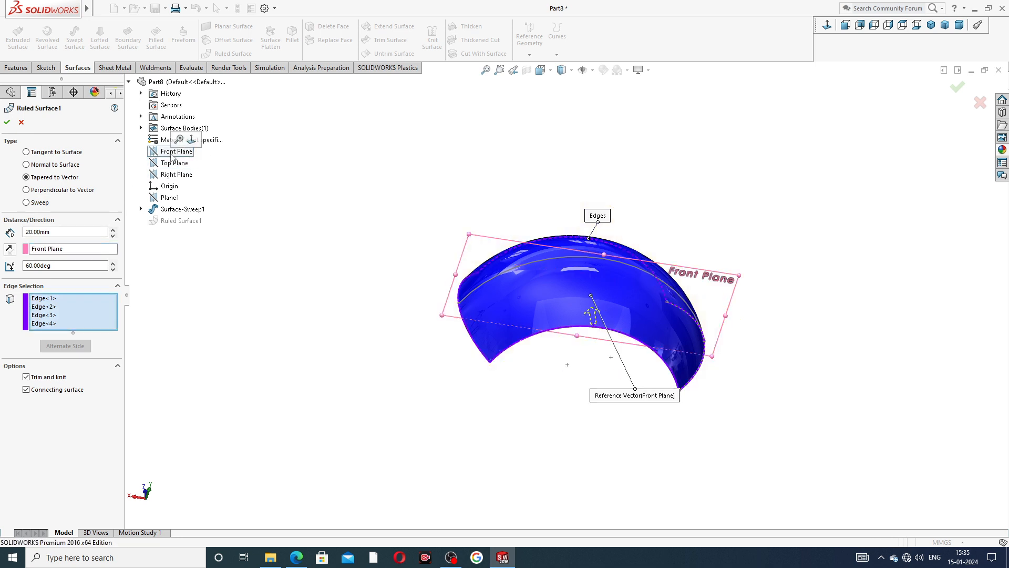
pyautogui.click(74, 251)
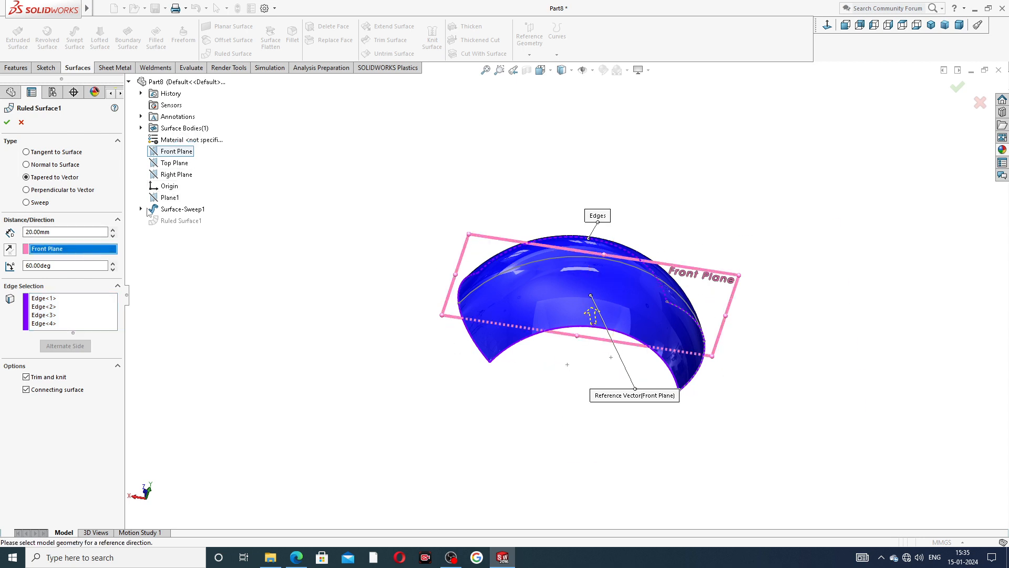
pyautogui.click(171, 176)
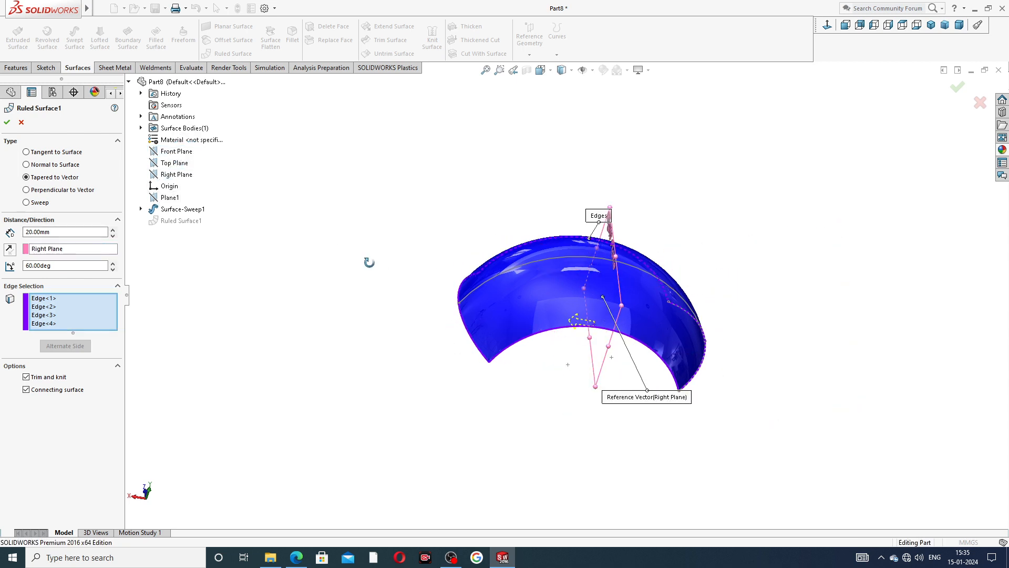
# Switch the tapered ruled surface's reference vector to the Top Plane and set the taper angle to 30 degrees
pyautogui.moveTo(369, 262); pyautogui.dragTo(362, 223, button='middle')
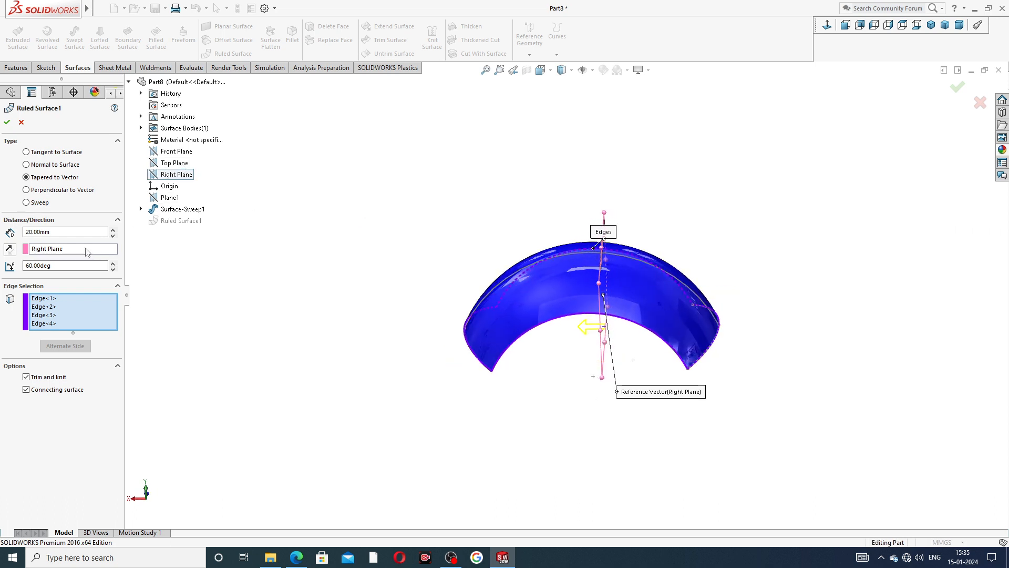
pyautogui.click(180, 175)
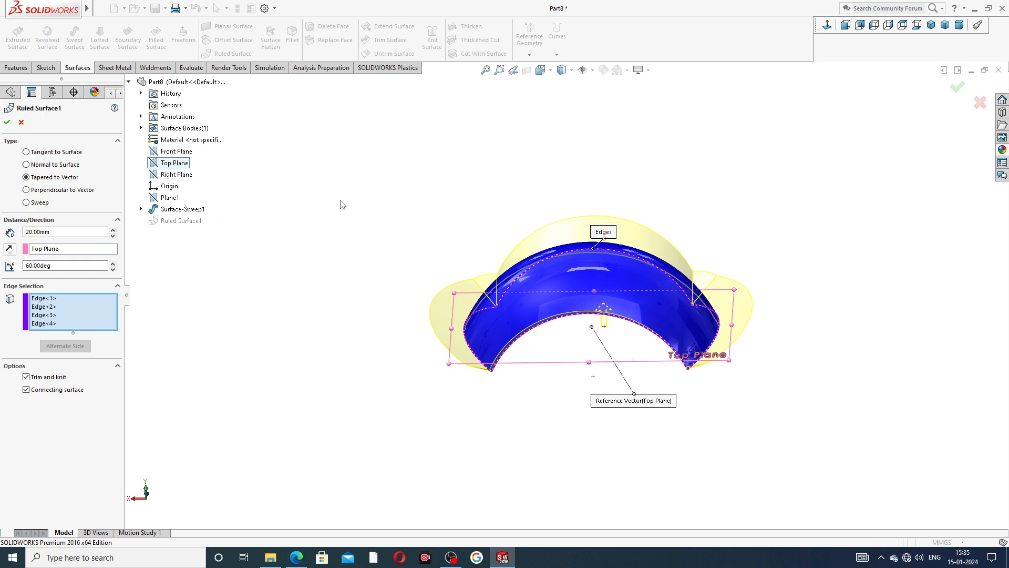
pyautogui.moveTo(347, 225); pyautogui.dragTo(365, 239, button='middle')
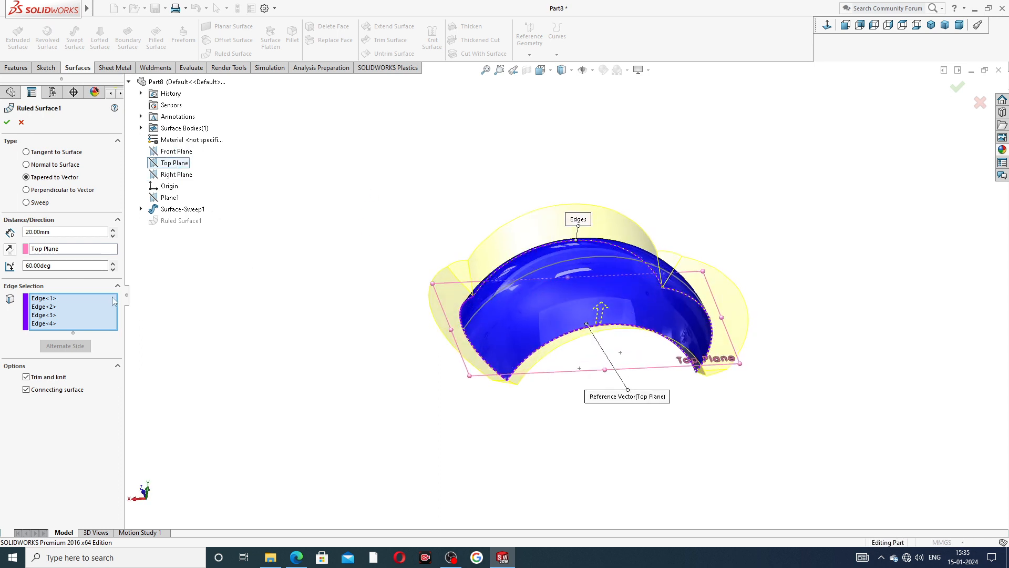
pyautogui.doubleClick(58, 265)
pyautogui.write('30')
pyautogui.press('Return')
pyautogui.moveTo(506, 276); pyautogui.dragTo(536, 263, button='middle')
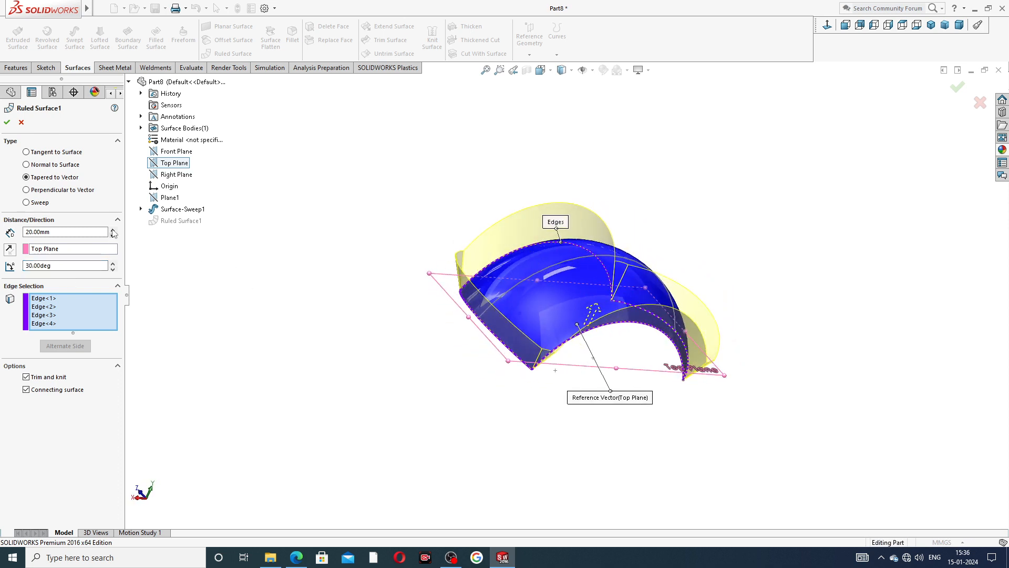
# Set the ruled surface distance to 30 mm, reverse its direction and flip it back toward the outside
pyautogui.click(113, 230)
pyautogui.moveTo(376, 238); pyautogui.dragTo(303, 253, button='middle')
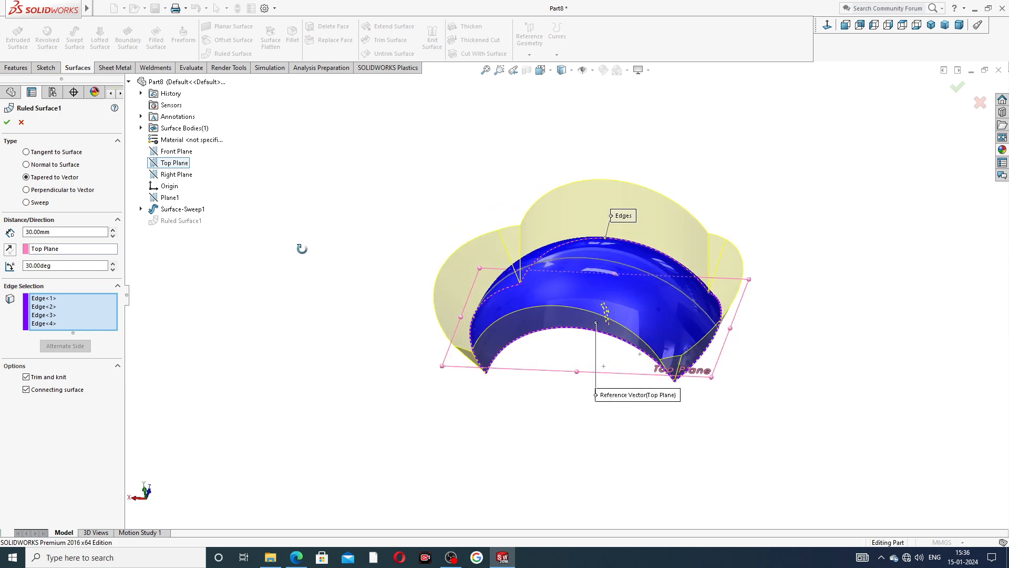
pyautogui.click(10, 250)
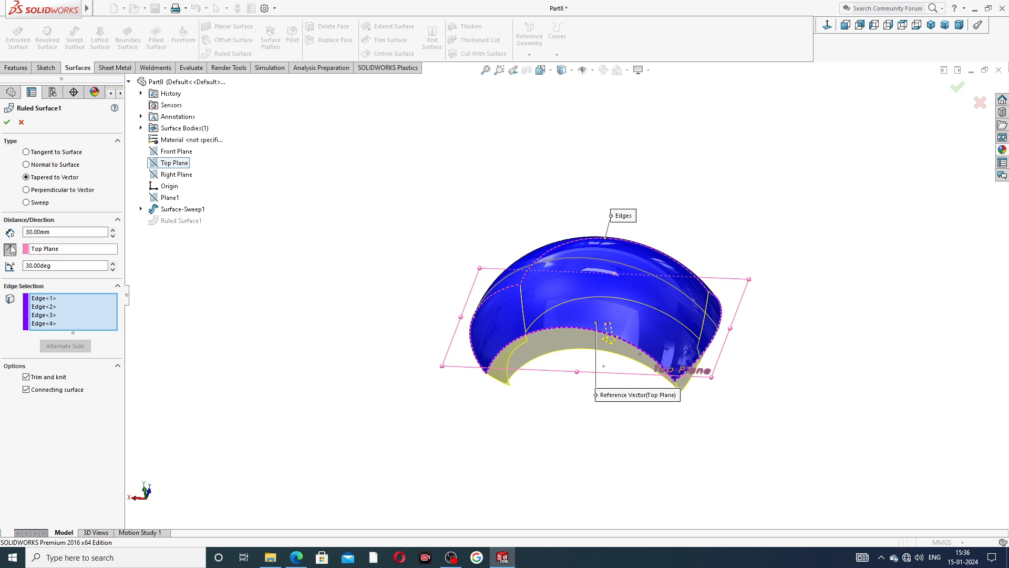
pyautogui.click(10, 250)
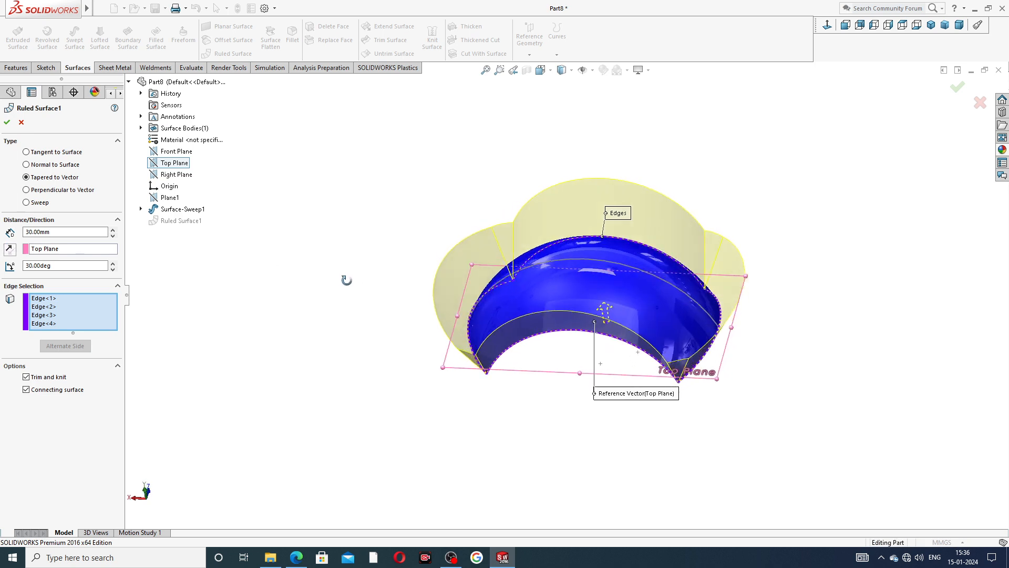
pyautogui.moveTo(344, 279); pyautogui.dragTo(333, 286, button='middle')
# Set the taper angle of the ruled surface to 45 degrees and view the preview from another side
pyautogui.doubleClick(55, 264)
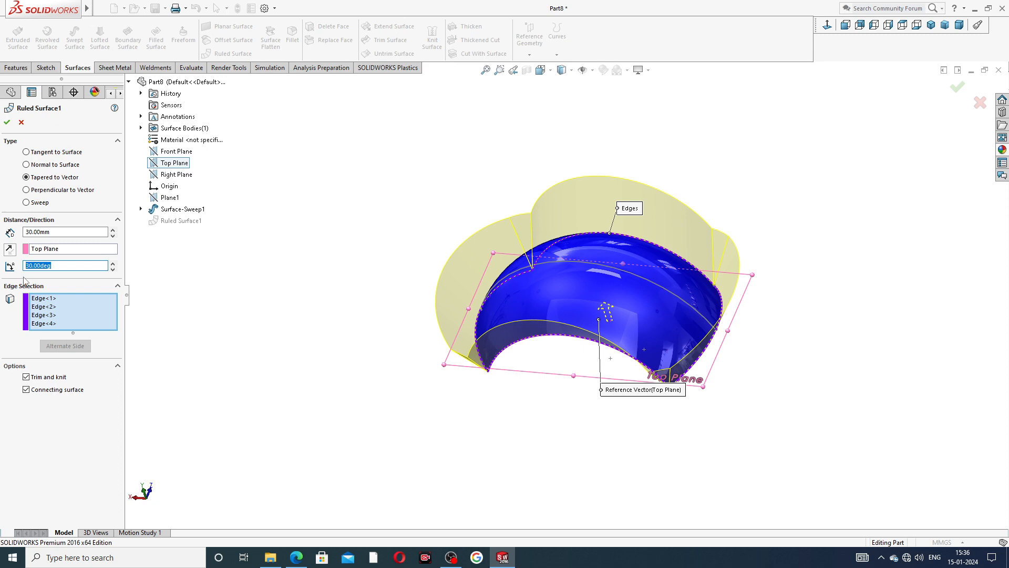
pyautogui.write('45')
pyautogui.press('Return')
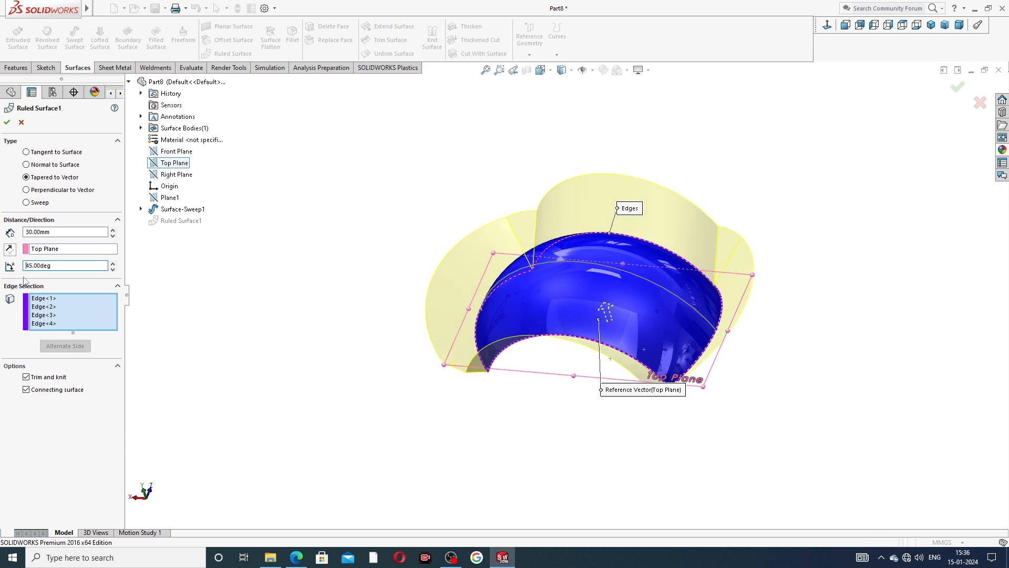
pyautogui.moveTo(458, 304); pyautogui.dragTo(621, 273, button='middle')
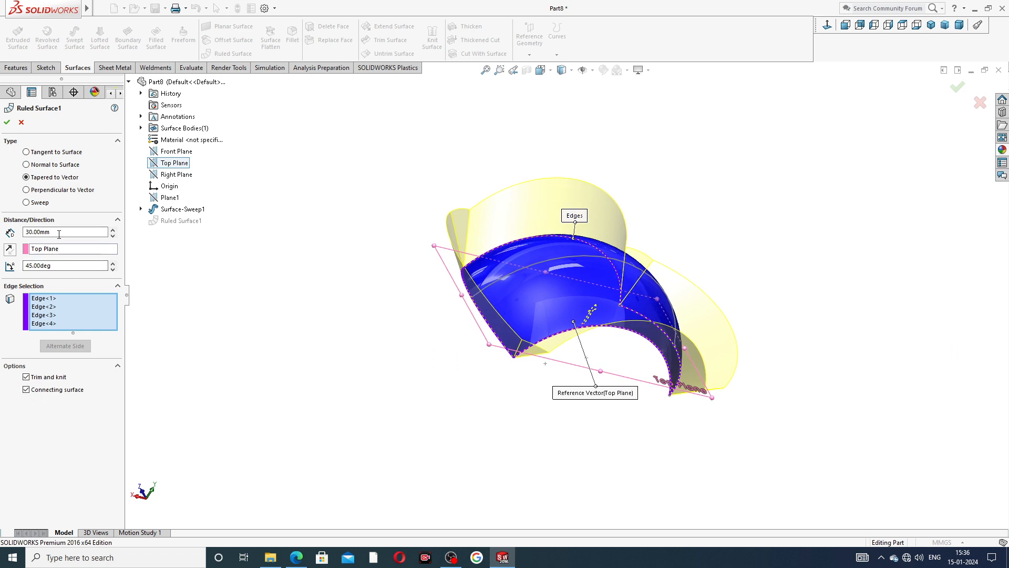
# Set the tapered ruled surface's distance to 20 mm, apply the feature and inspect the flared edges
pyautogui.click(112, 236)
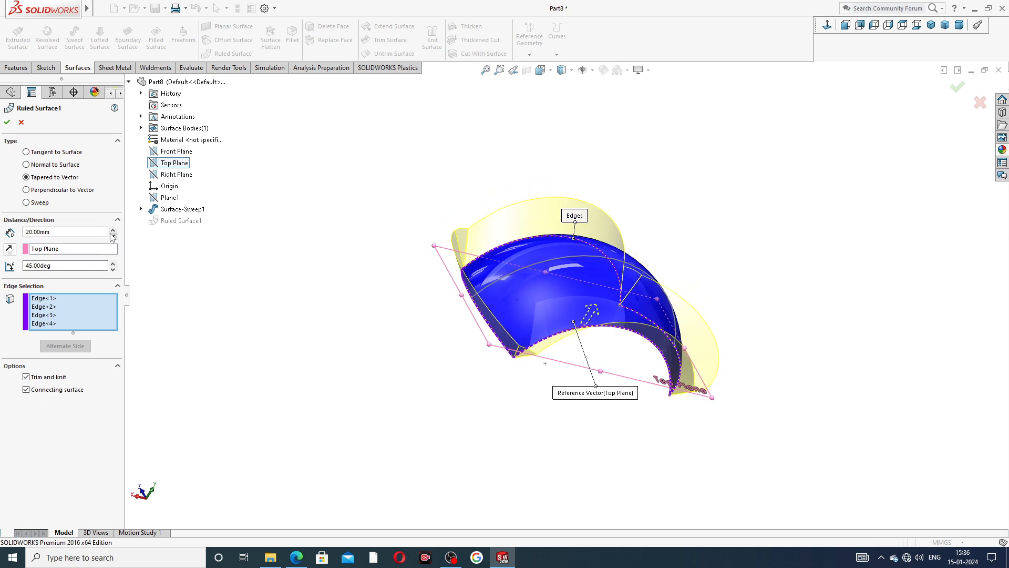
pyautogui.moveTo(289, 278); pyautogui.dragTo(232, 259, button='middle')
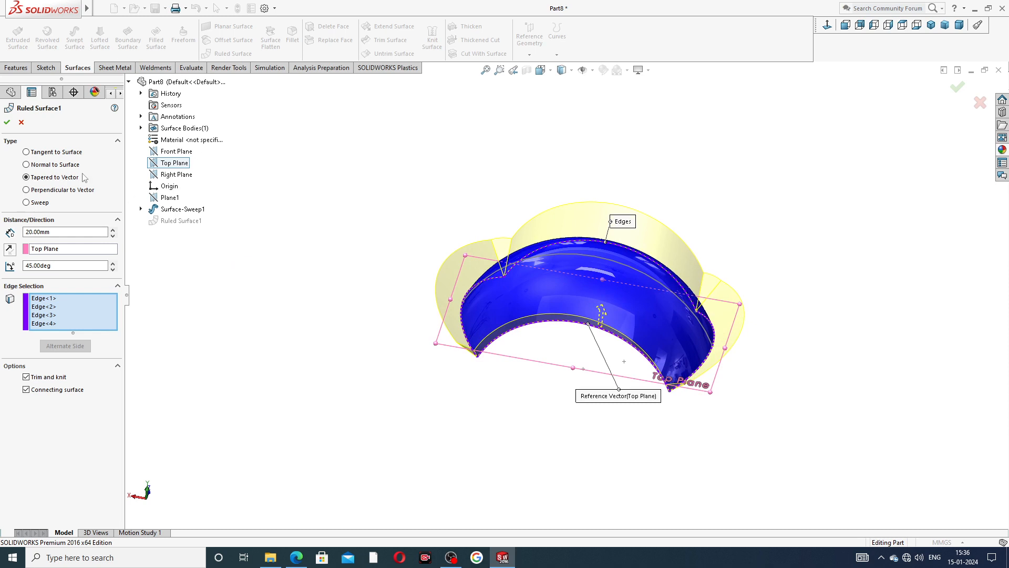
pyautogui.click(8, 122)
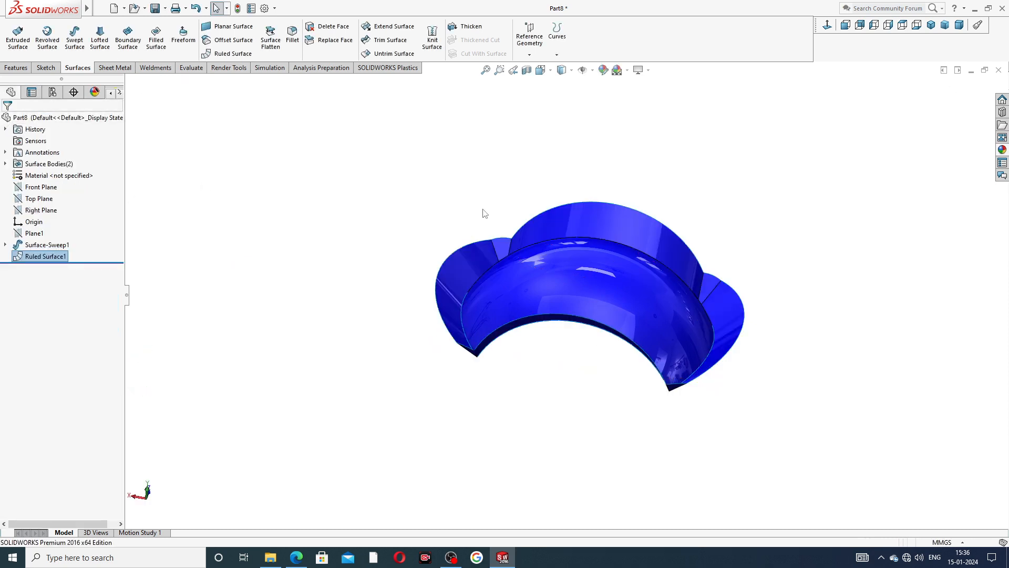
pyautogui.moveTo(596, 253); pyautogui.dragTo(687, 166, button='middle')
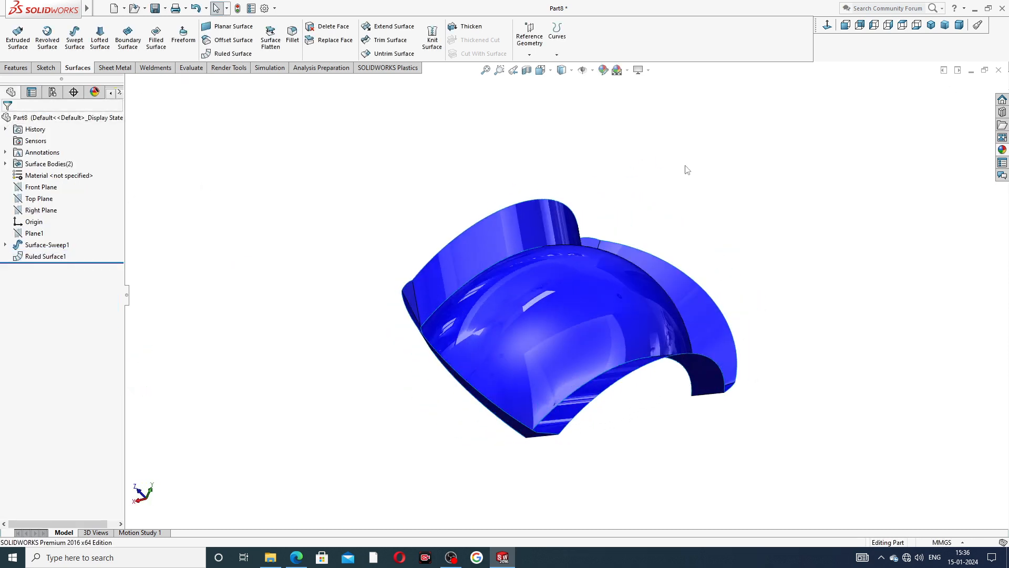
pyautogui.moveTo(607, 290); pyautogui.dragTo(653, 322, button='middle')
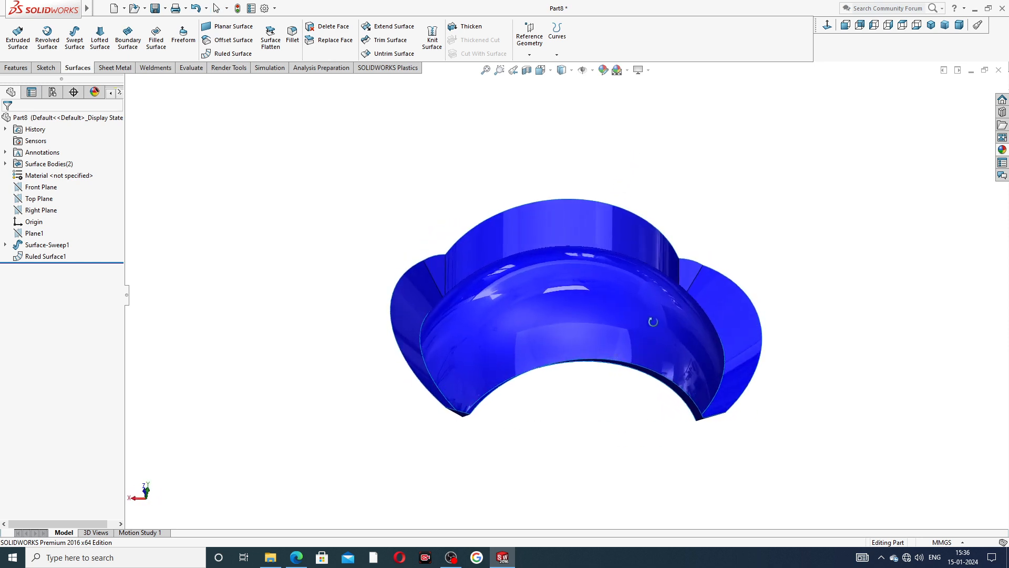
# Reopen the ruled surface feature for editing and change its type to Perpendicular to Vector
pyautogui.click(70, 258)
pyautogui.click(74, 232)
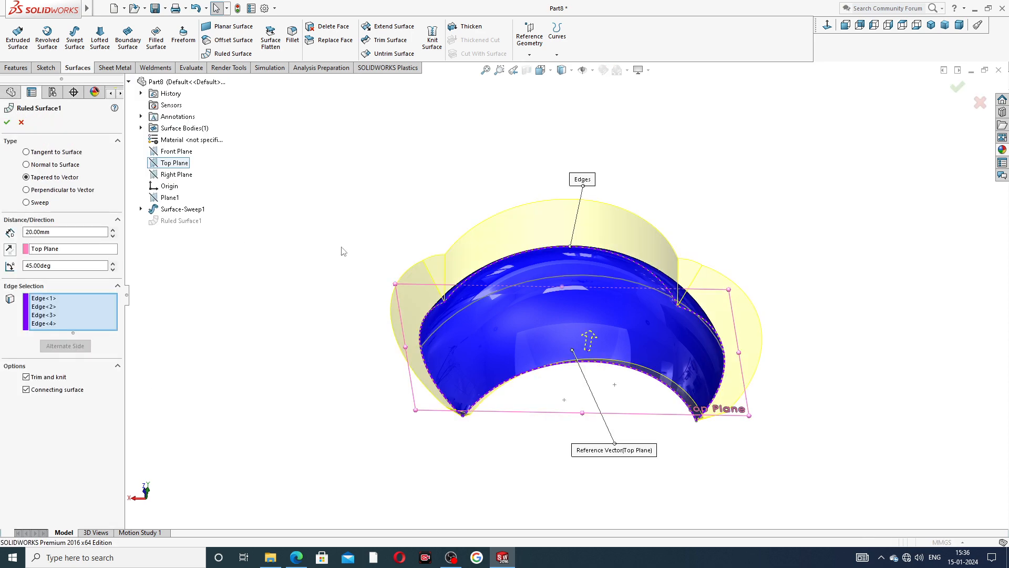
pyautogui.moveTo(353, 270); pyautogui.dragTo(342, 235, button='middle')
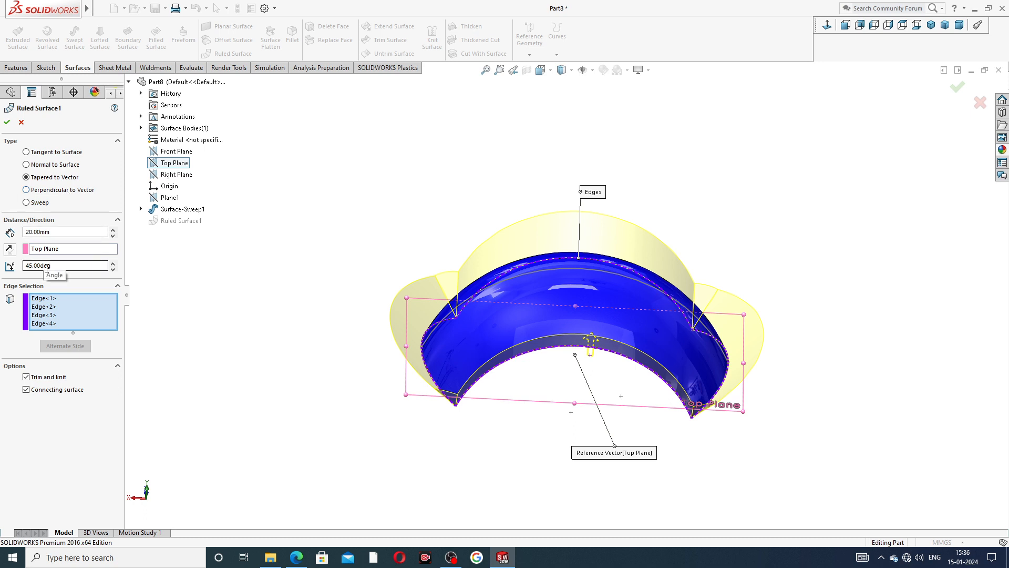
pyautogui.click(40, 190)
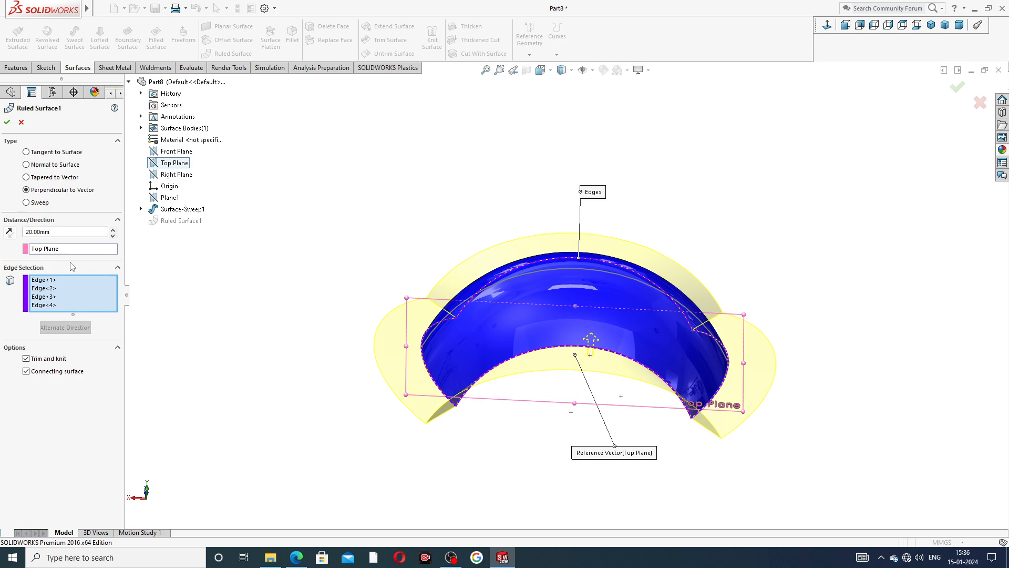
pyautogui.moveTo(473, 338); pyautogui.dragTo(447, 295, button='middle')
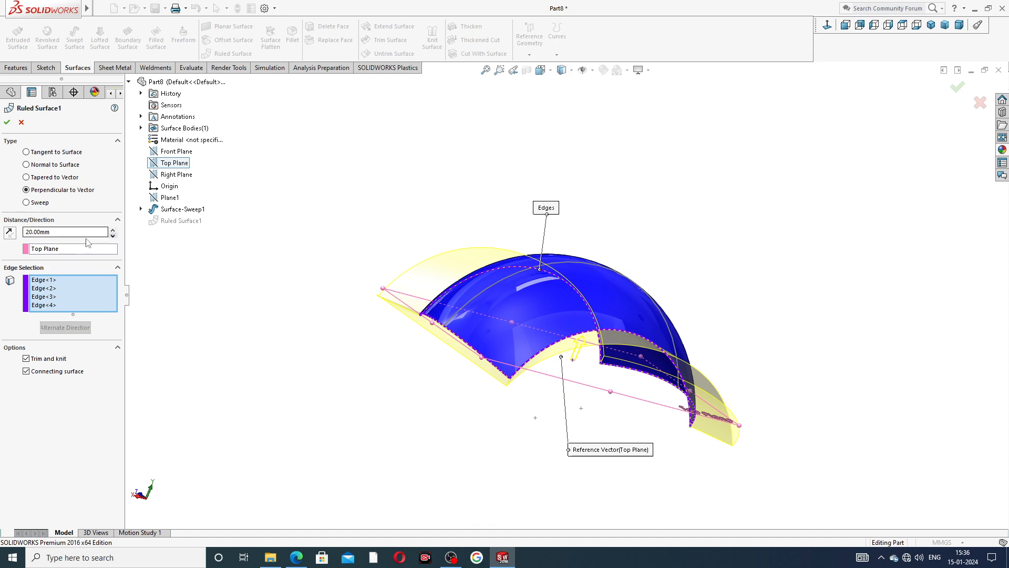
pyautogui.moveTo(279, 283); pyautogui.dragTo(253, 301, button='middle')
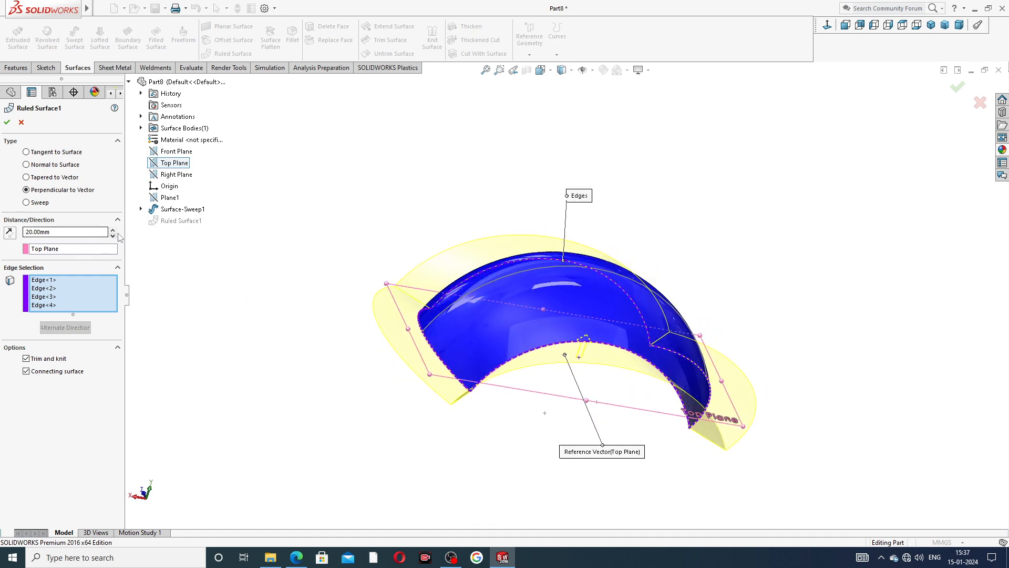
# Set the perpendicular ruled surface's distance to 30 mm, apply the feature and inspect it
pyautogui.click(113, 230)
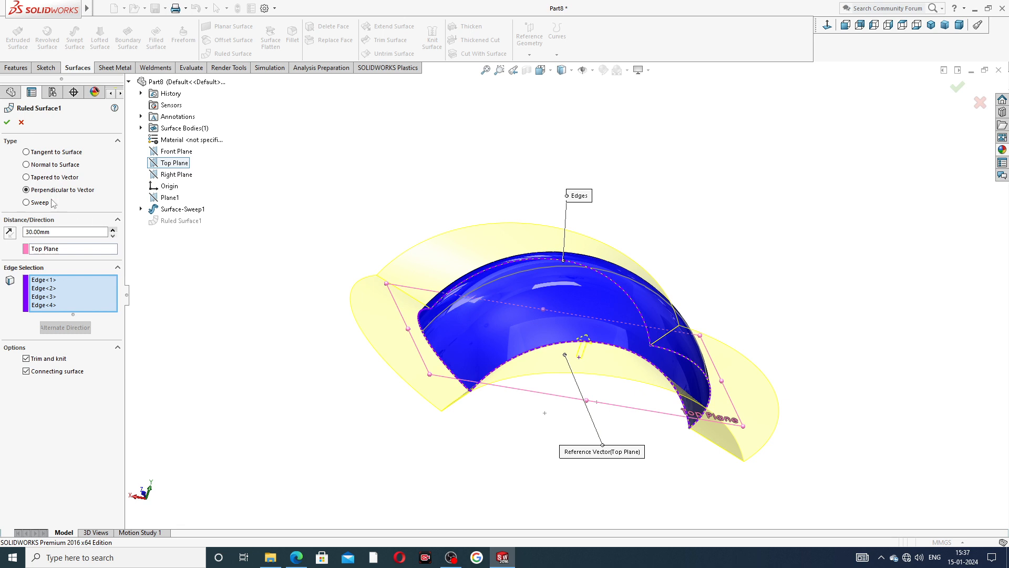
pyautogui.click(7, 122)
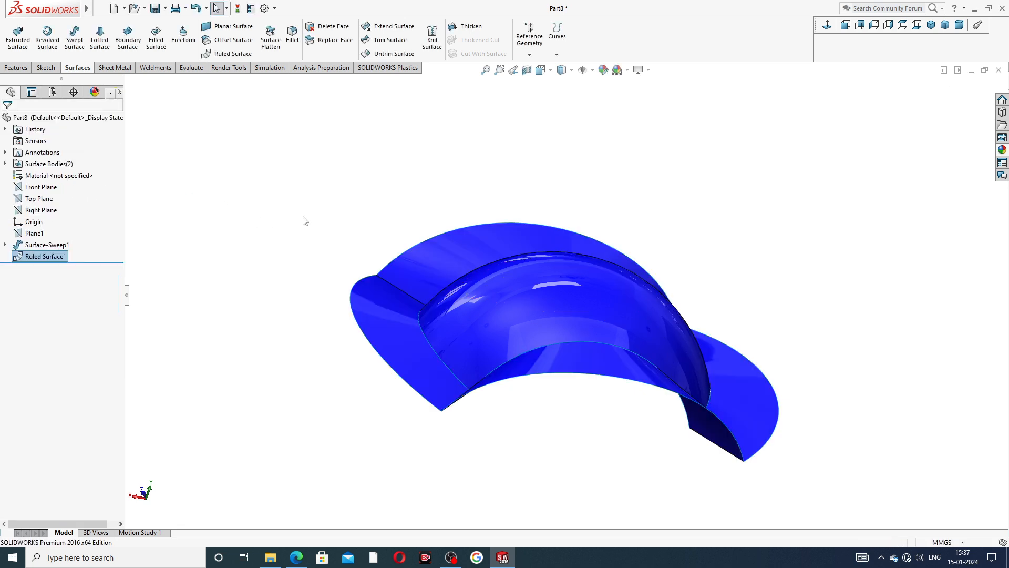
pyautogui.moveTo(360, 200); pyautogui.dragTo(500, 202, button='middle')
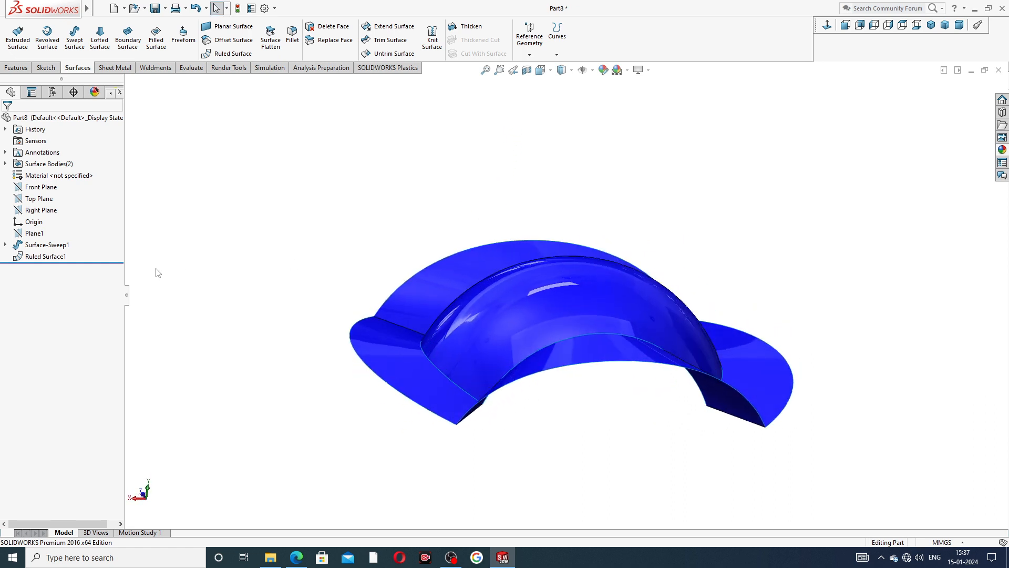
# Edit the ruled surface feature again and replace its reference vector with the Right Plane
pyautogui.click(50, 258)
pyautogui.click(75, 230)
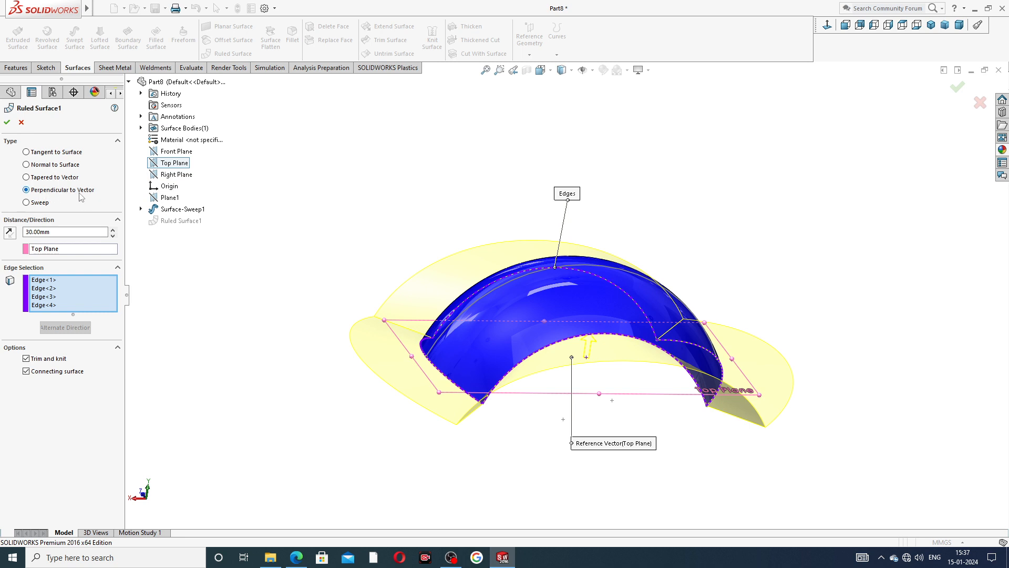
pyautogui.click(79, 249)
pyautogui.click(170, 175)
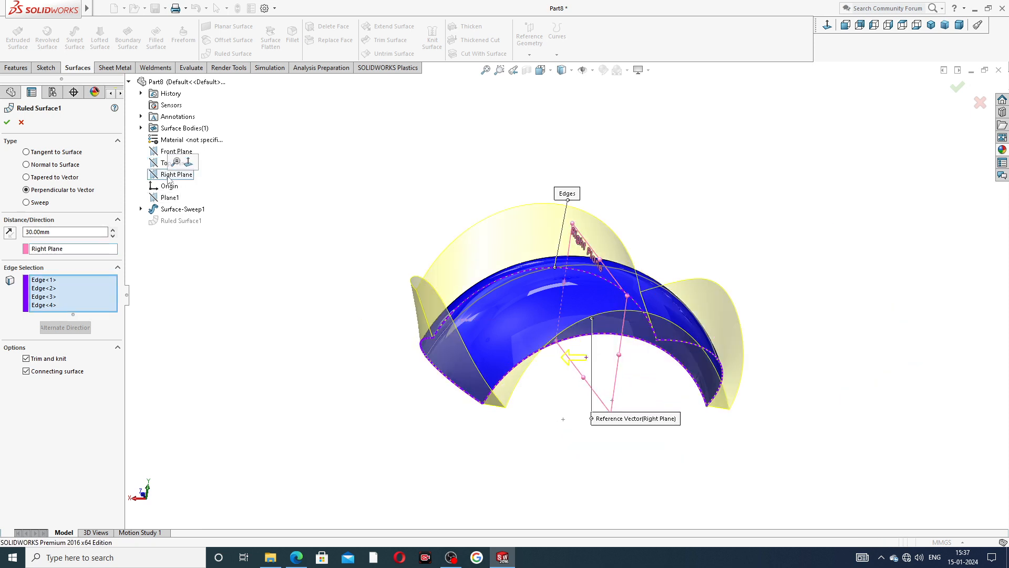
# Replace the reference vector with the Front Plane, apply the perpendicular ruled surface and inspect its flange
pyautogui.click(87, 248)
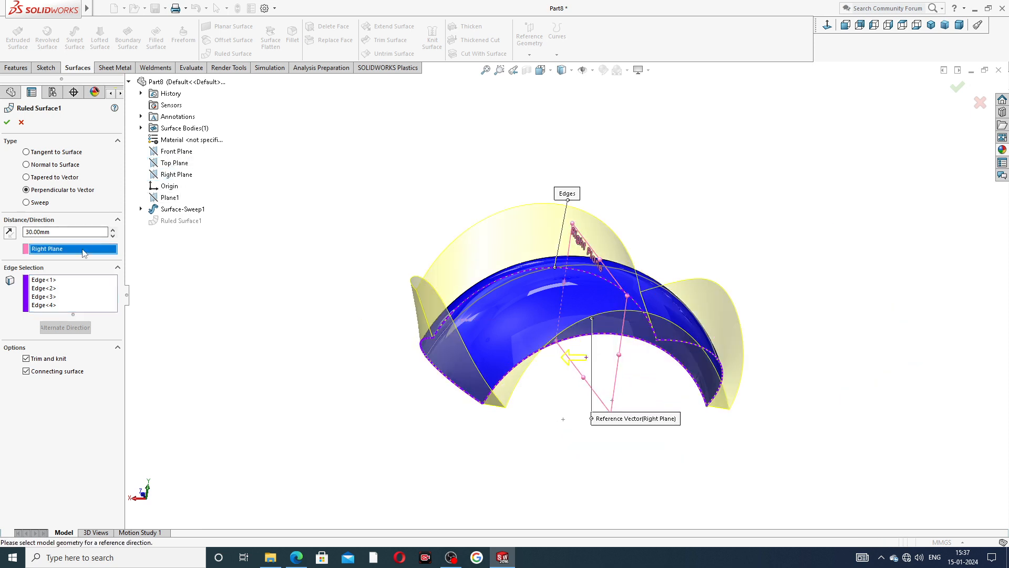
pyautogui.click(175, 152)
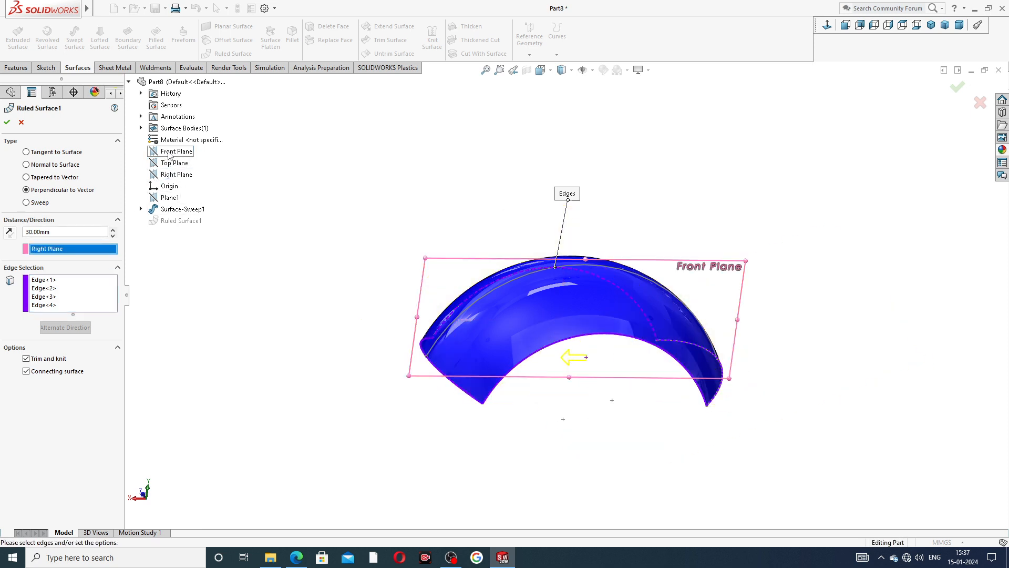
pyautogui.moveTo(268, 258); pyautogui.dragTo(330, 333, button='middle')
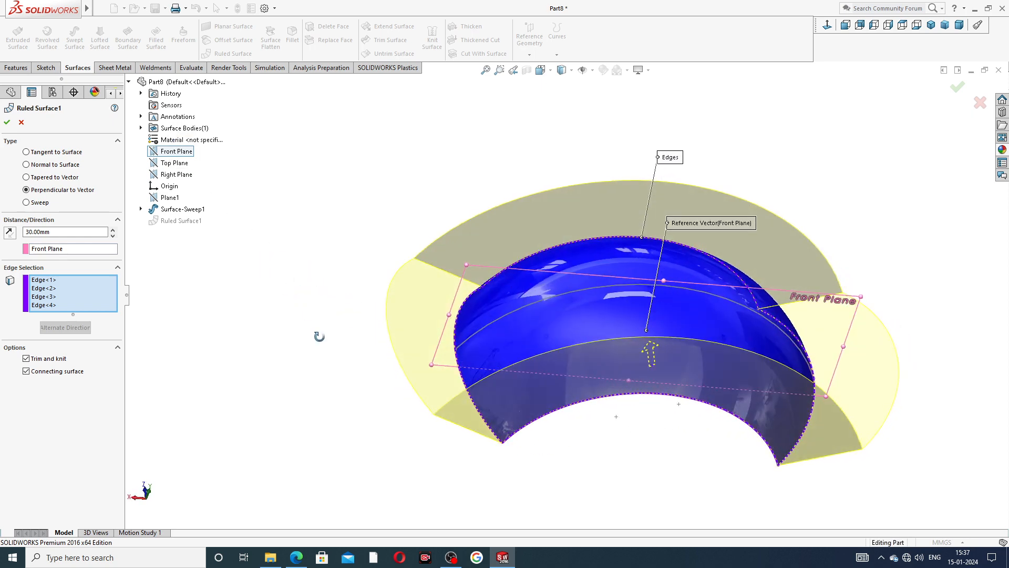
pyautogui.click(7, 122)
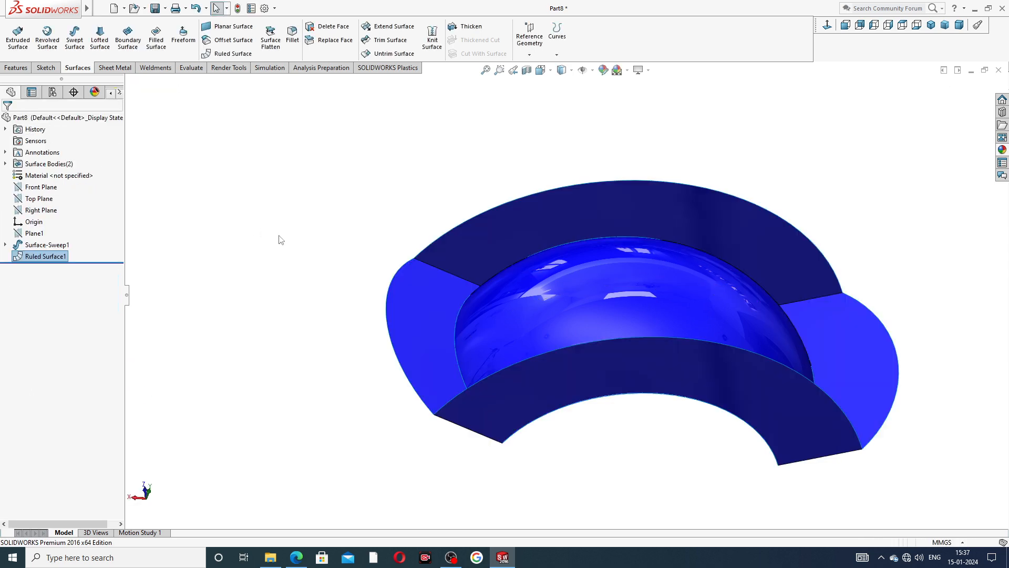
pyautogui.moveTo(366, 280); pyautogui.dragTo(444, 264, button='middle')
pyautogui.moveTo(572, 290)
pyautogui.mouseDown(button='middle')
pyautogui.moveTo(591, 292)
pyautogui.moveTo(553, 289)
pyautogui.mouseUp(button='middle')
pyautogui.scroll(-2, 582, 359)
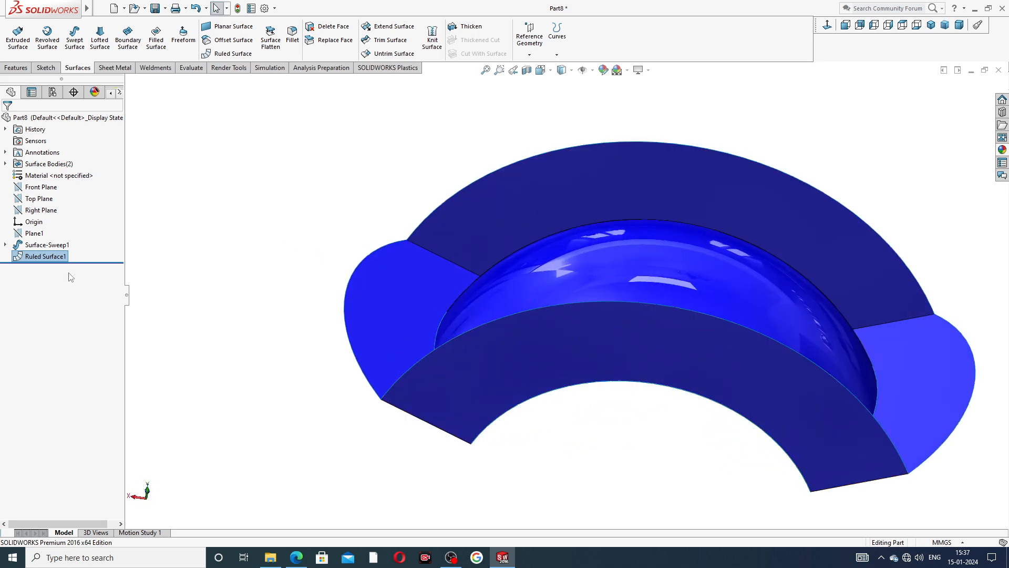
# Reopen the ruled surface feature, change its type to Sweep and choose the Top Plane as its reference vector
pyautogui.click(184, 255)
pyautogui.click(47, 257)
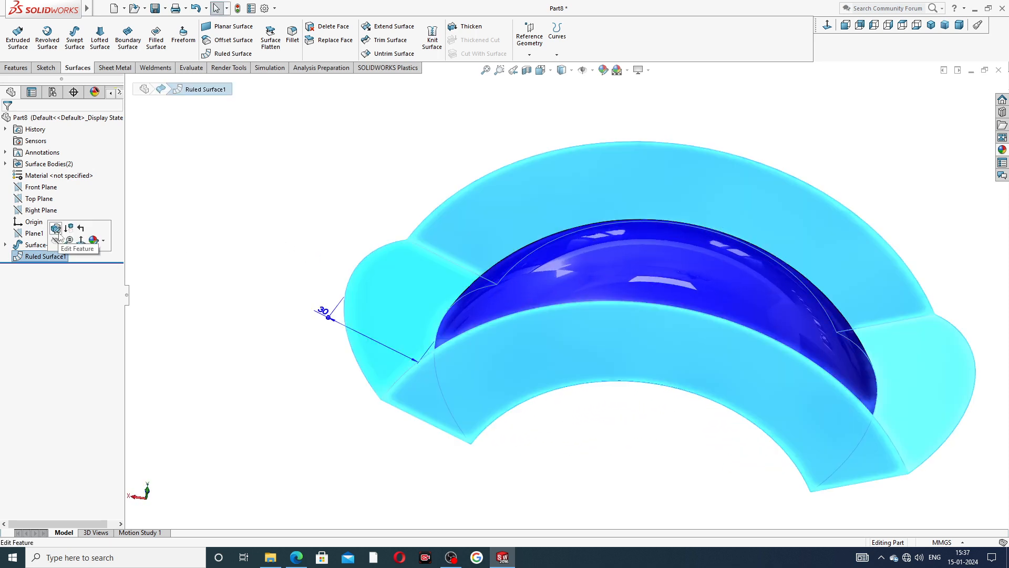
pyautogui.click(56, 229)
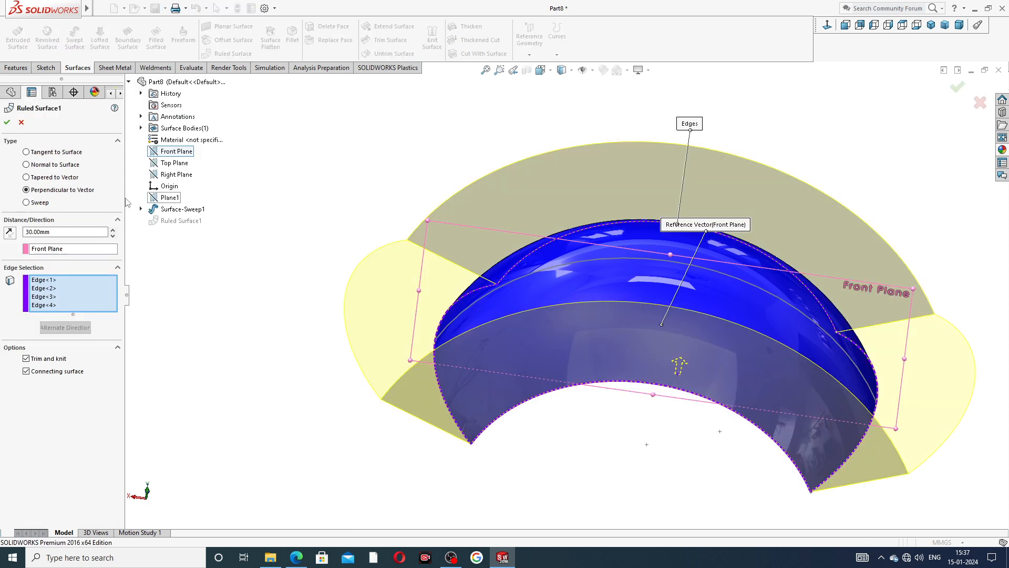
pyautogui.click(26, 202)
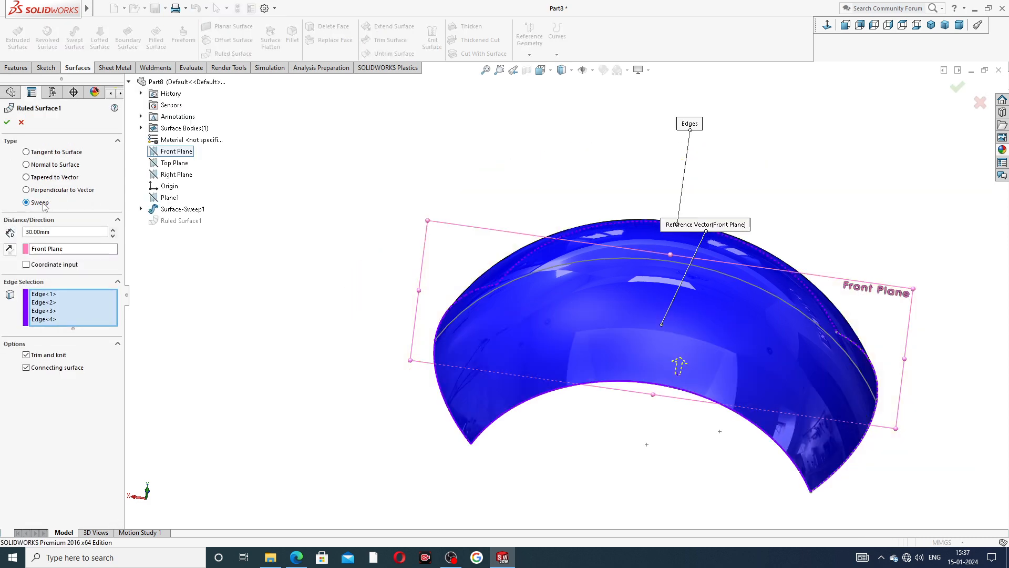
pyautogui.click(89, 248)
pyautogui.click(171, 163)
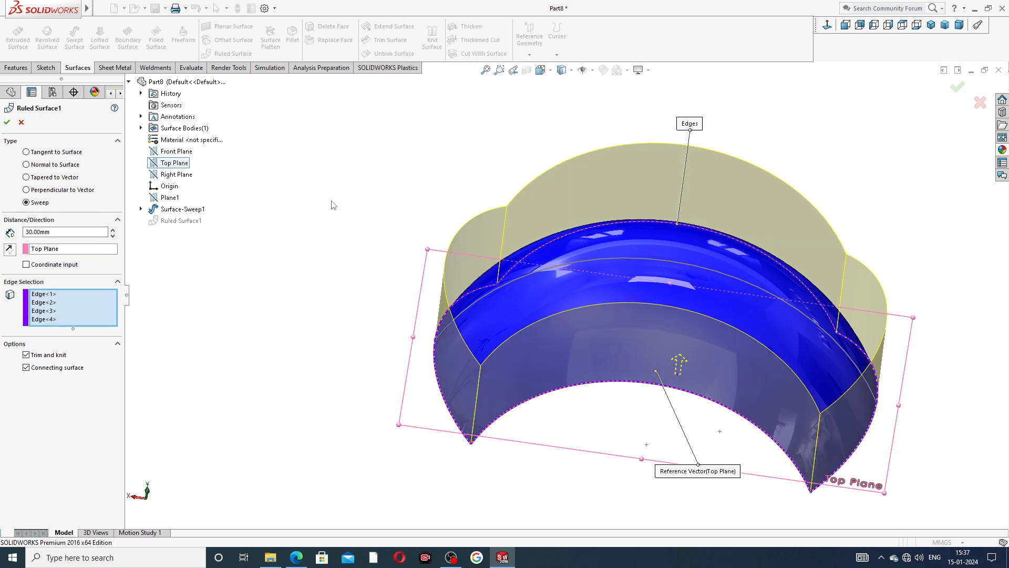
pyautogui.moveTo(482, 234); pyautogui.dragTo(515, 179, button='middle')
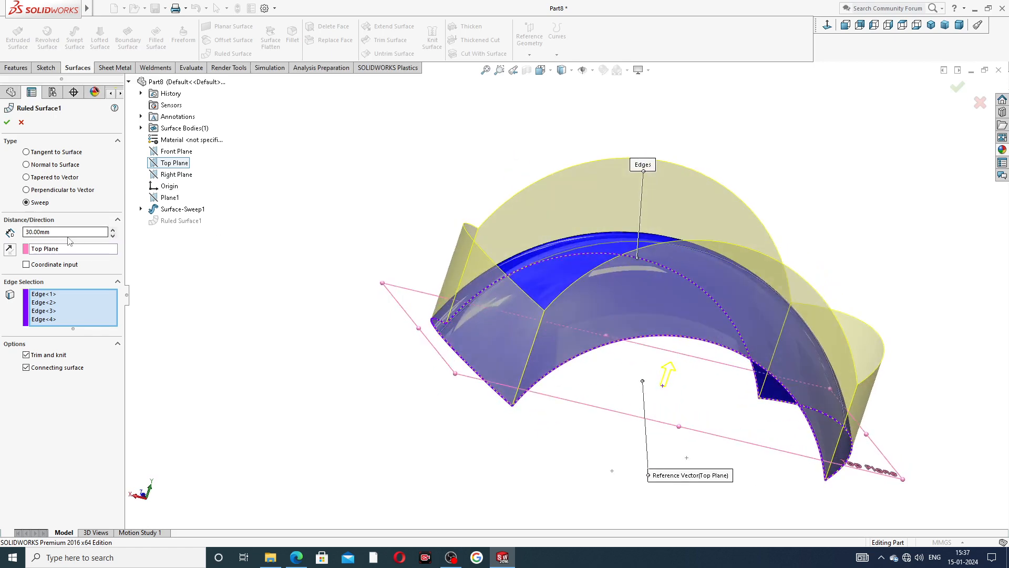
# Try different distances for the Sweep-type ruled surface, set it to 20 mm and apply the feature
pyautogui.click(112, 231)
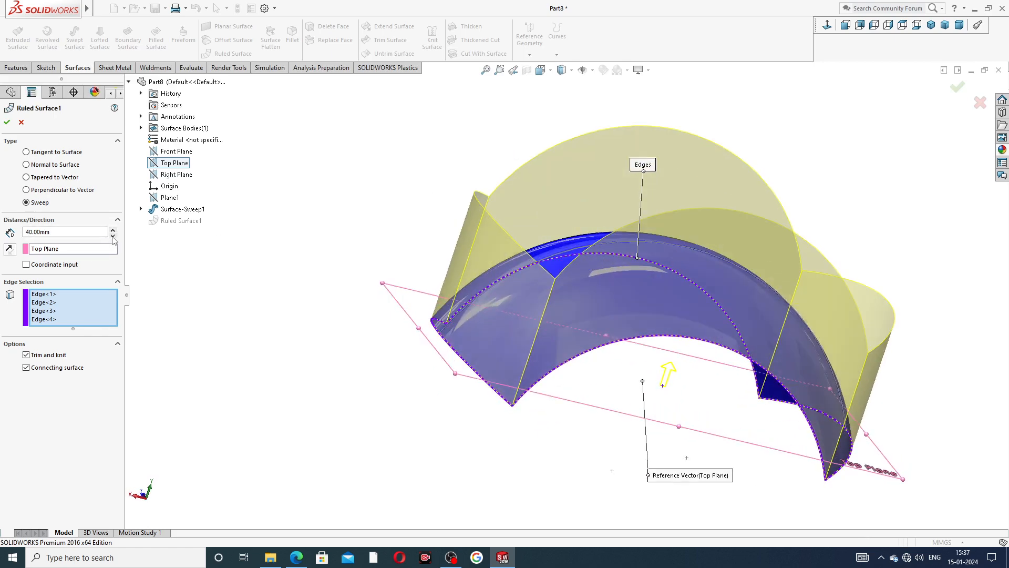
pyautogui.click(113, 236)
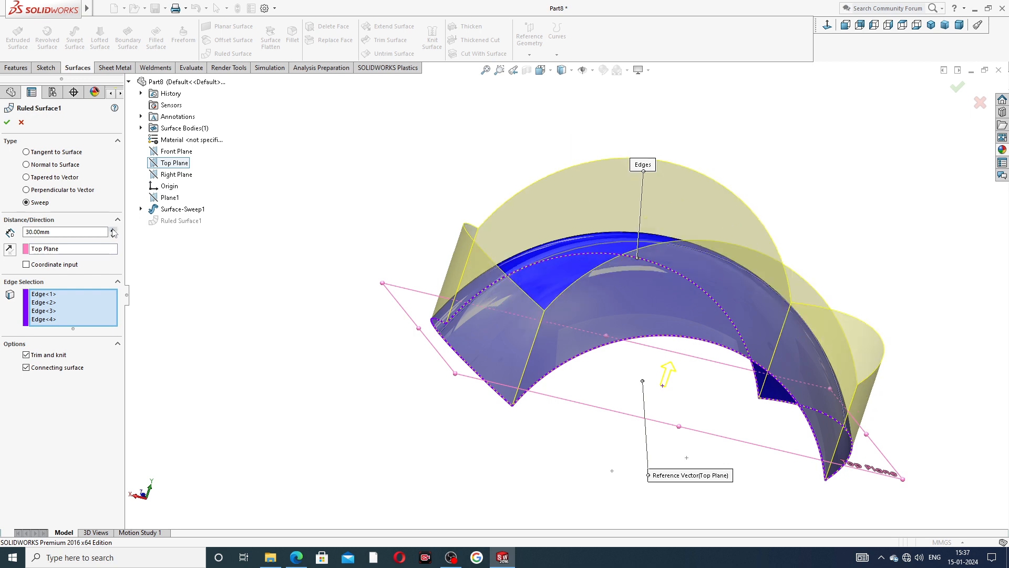
pyautogui.click(113, 231)
pyautogui.click(113, 231)
pyautogui.click(113, 237)
pyautogui.click(113, 237)
pyautogui.click(113, 236)
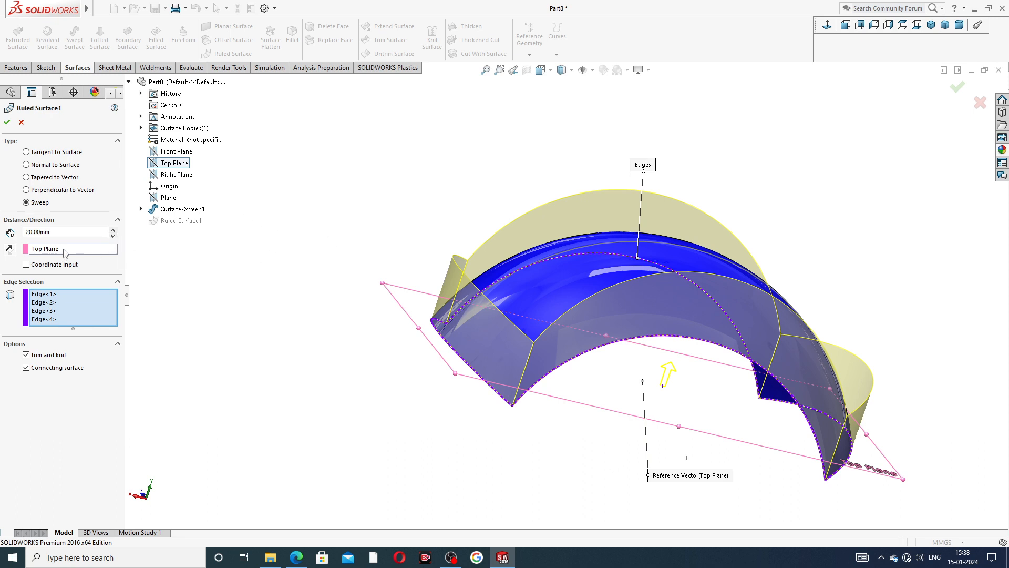
pyautogui.click(7, 122)
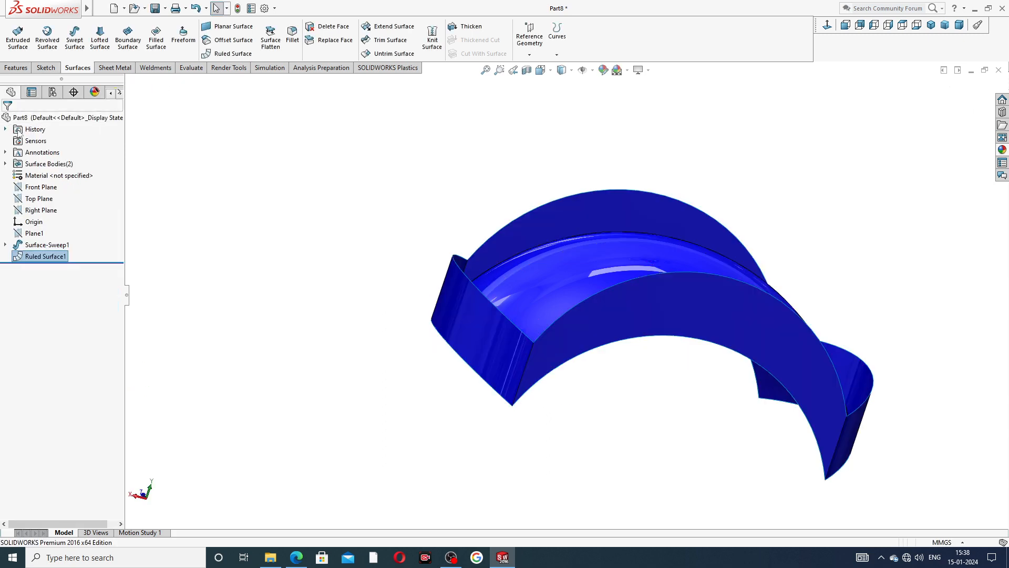
# Examine the upright walls of the applied Sweep-type ruled surface around the curved surface from several angles
pyautogui.click(408, 201)
pyautogui.scroll(-1, 648, 242)
pyautogui.moveTo(648, 242); pyautogui.dragTo(632, 338, button='middle')
pyautogui.scroll(2, 629, 255)
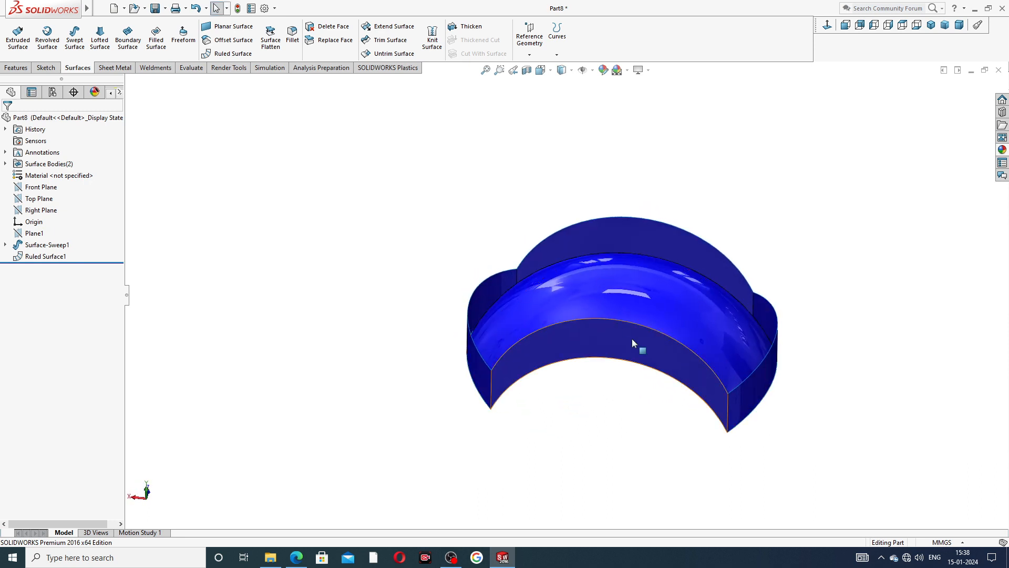
pyautogui.scroll(-1, 638, 345)
pyautogui.scroll(-1, 639, 347)
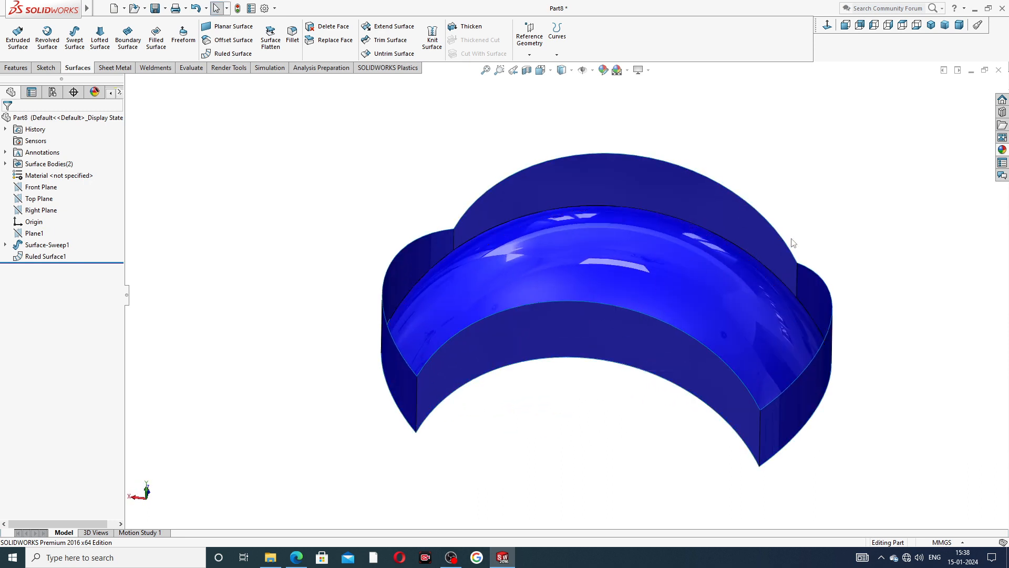
pyautogui.moveTo(809, 302); pyautogui.dragTo(704, 272, button='middle')
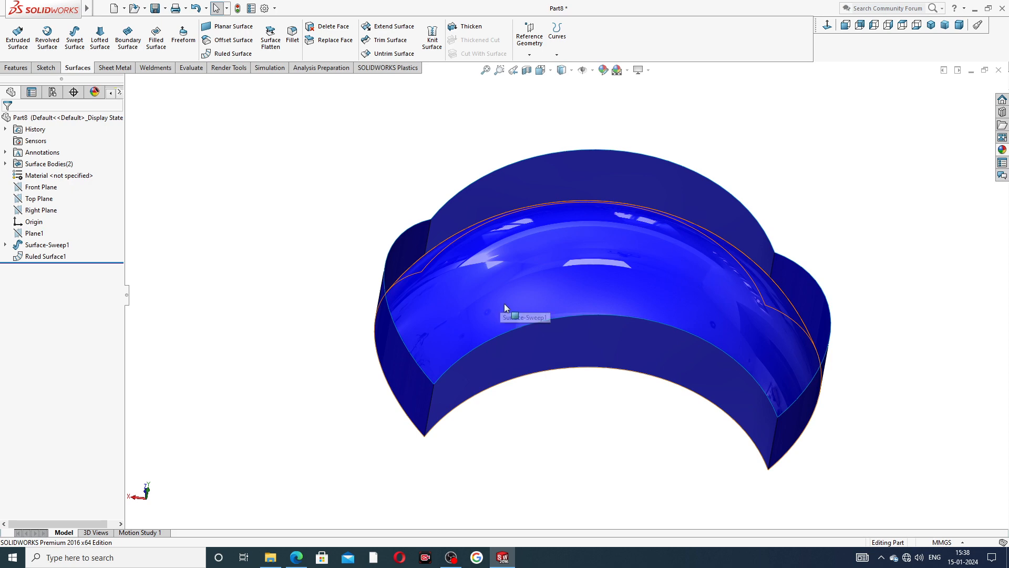
# Reopen the ruled surface feature, change its type to Tangent to Surface and try to apply it with Trim and knit enabled
pyautogui.click(73, 257)
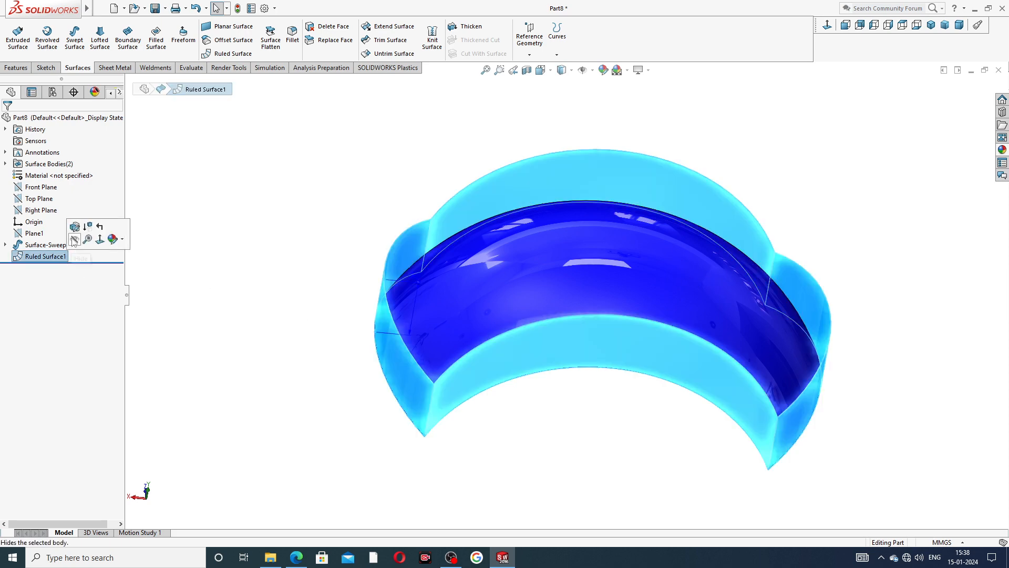
pyautogui.click(80, 230)
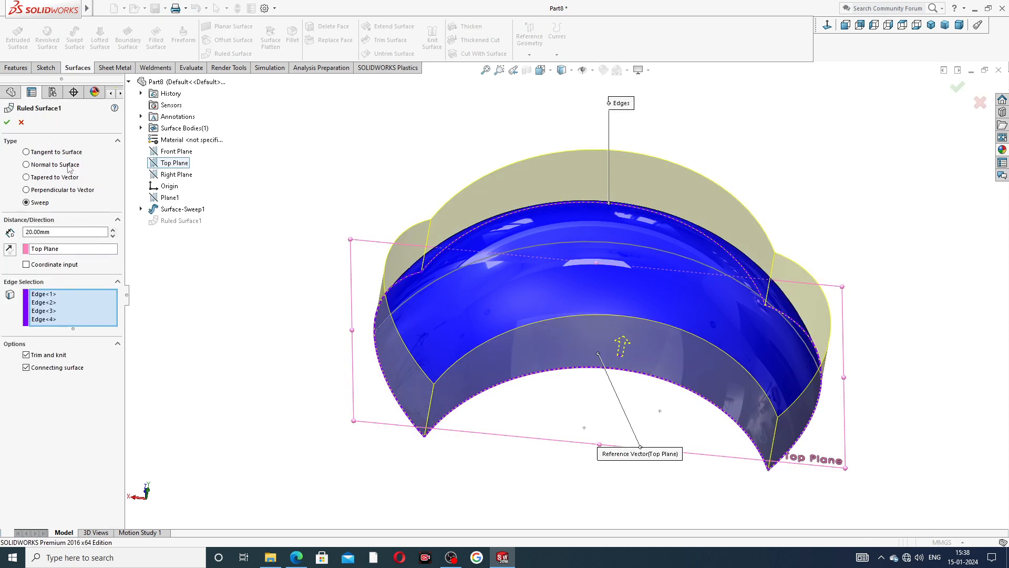
pyautogui.click(27, 152)
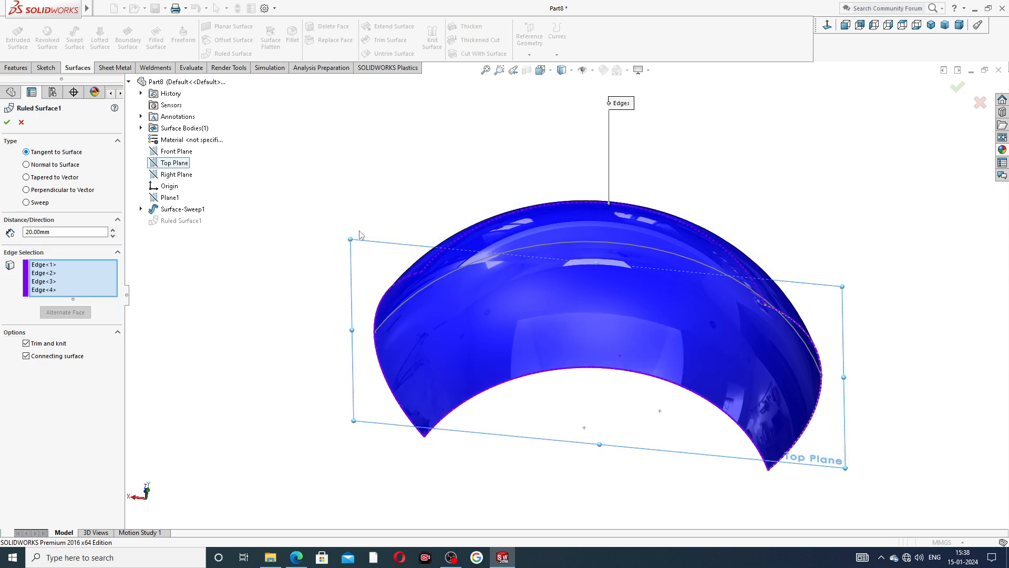
pyautogui.moveTo(389, 242); pyautogui.dragTo(402, 207, button='middle')
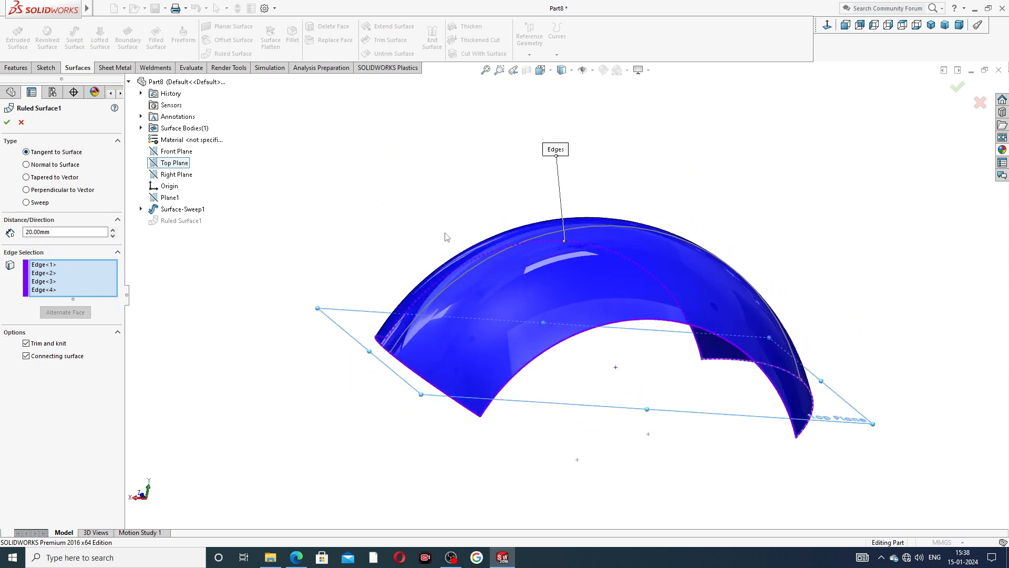
pyautogui.moveTo(446, 237); pyautogui.dragTo(411, 285, button='middle')
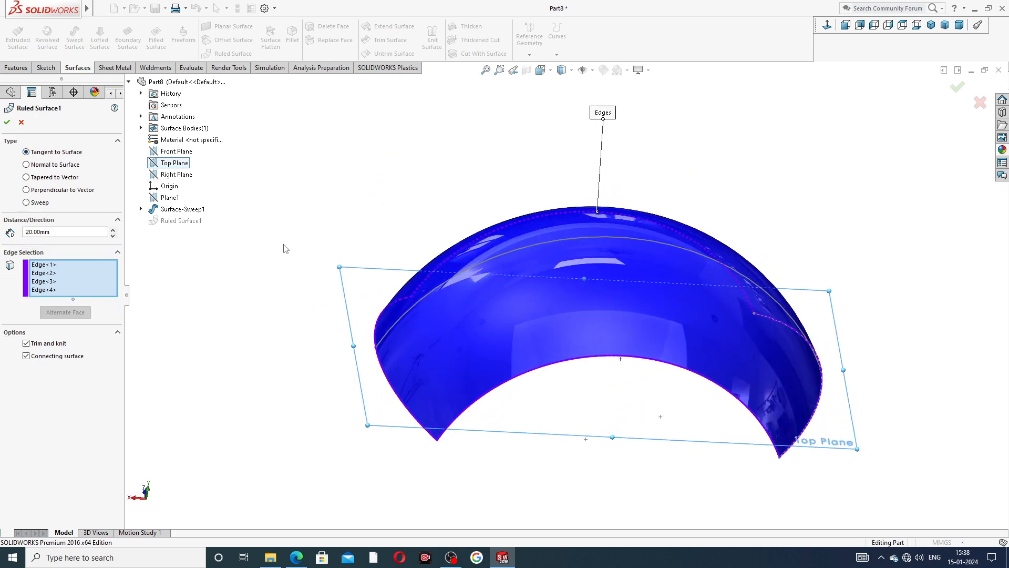
pyautogui.click(7, 122)
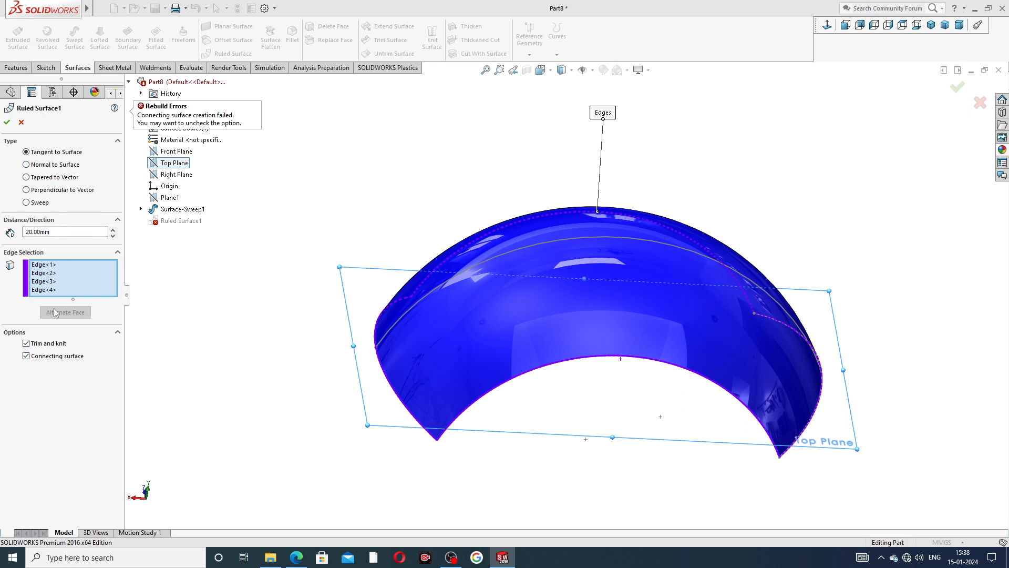
# Turn off Trim and knit, set the tangent ruled surface's distance to 10 mm and apply the feature
pyautogui.click(26, 344)
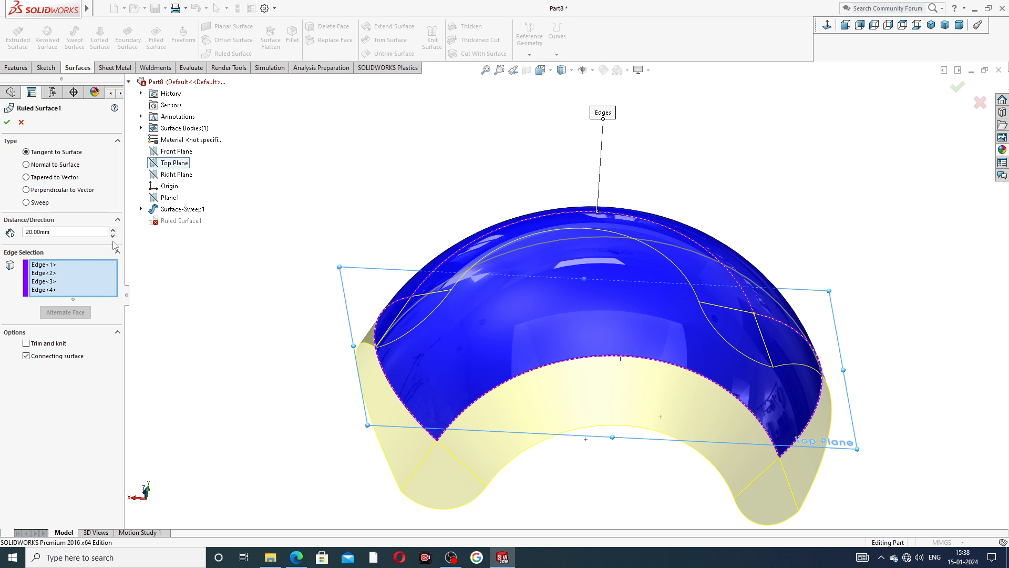
pyautogui.click(112, 236)
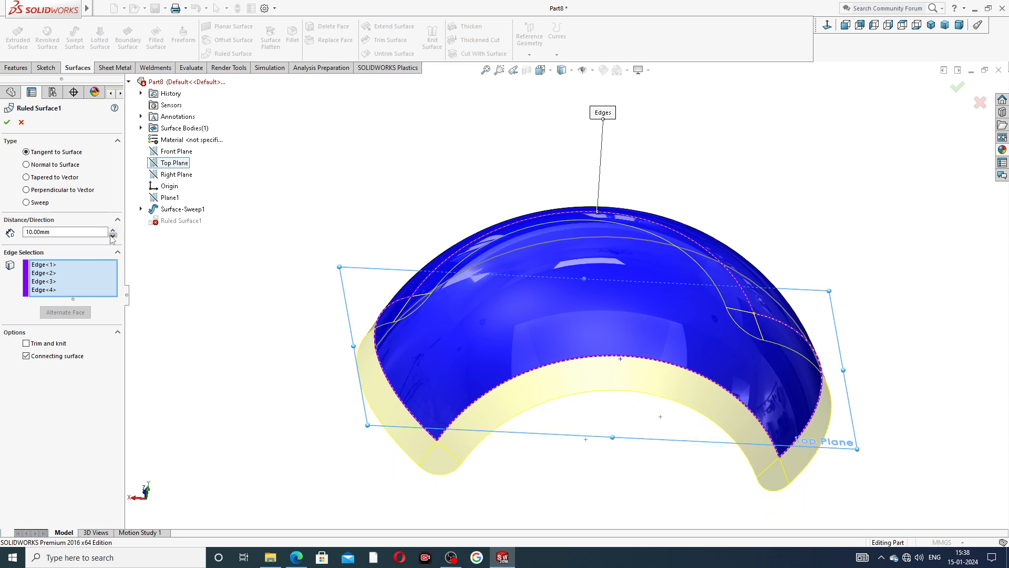
pyautogui.click(8, 122)
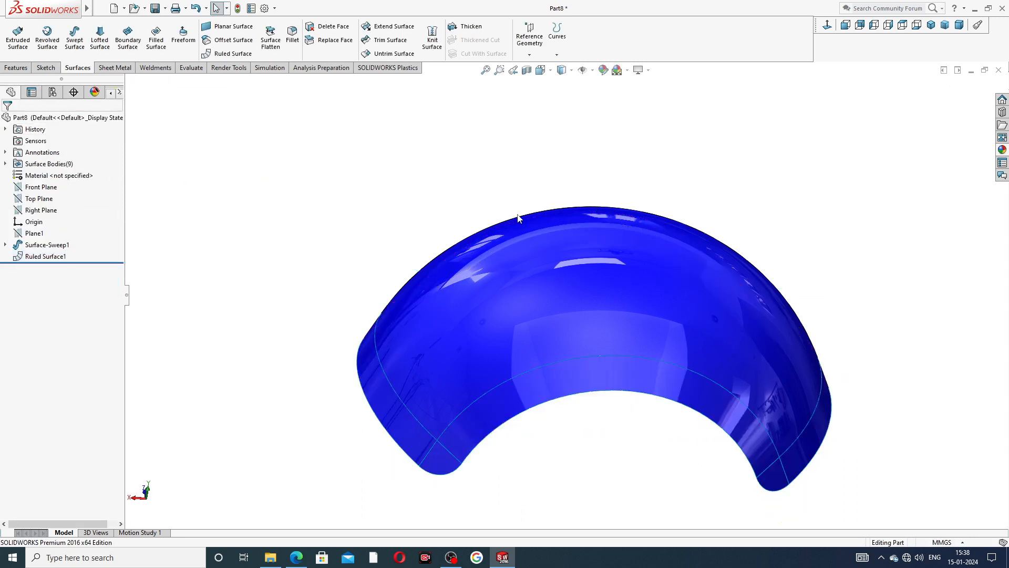
# Inspect the tangent ruled surface in isometric, front and rotated views, and switch to the lecture slide in the Edge browser
pyautogui.moveTo(518, 217); pyautogui.dragTo(578, 200, button='middle')
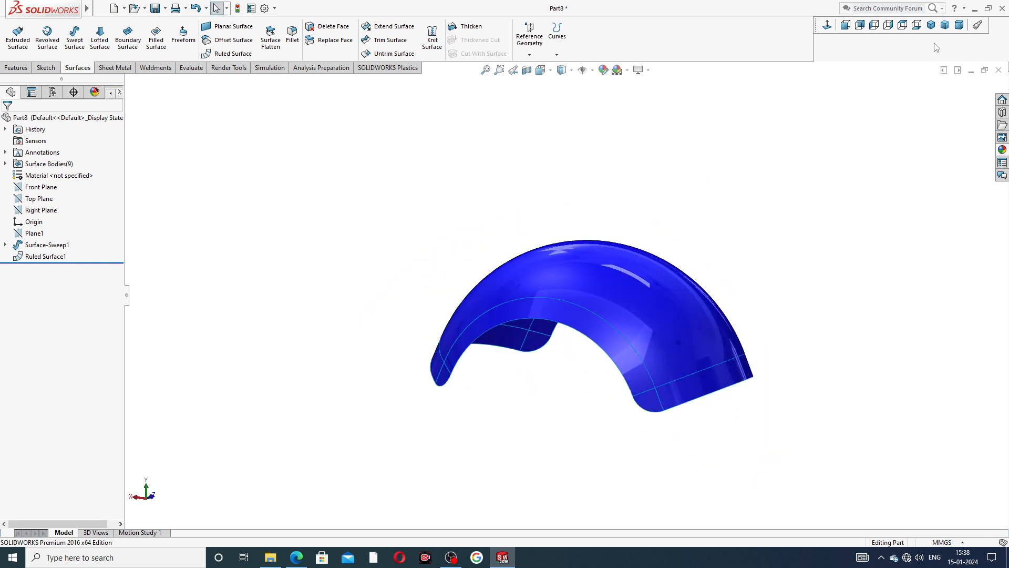
pyautogui.click(931, 25)
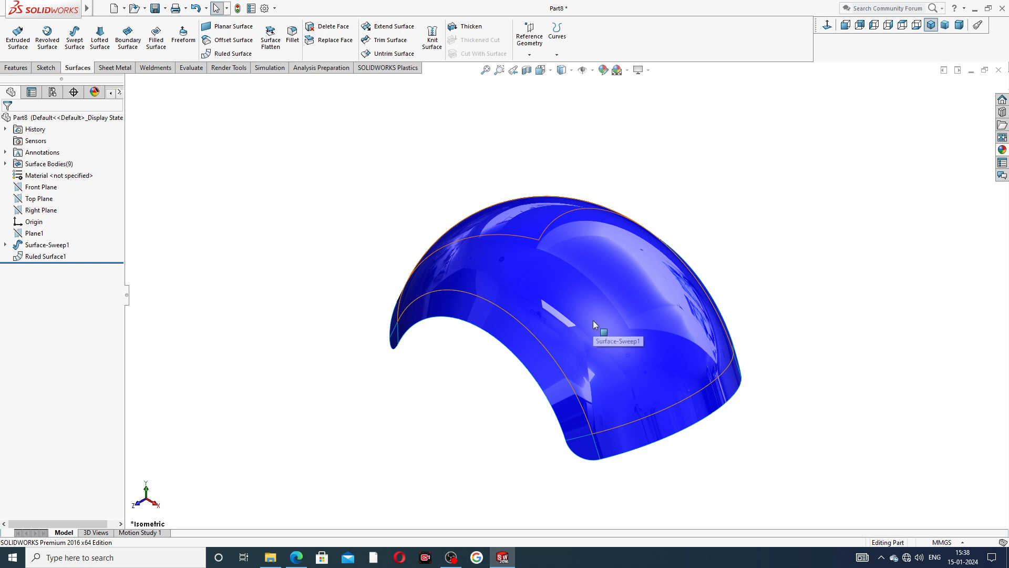
pyautogui.scroll(-1, 593, 320)
pyautogui.scroll(1, 613, 303)
pyautogui.moveTo(661, 341); pyautogui.dragTo(739, 319, button='middle')
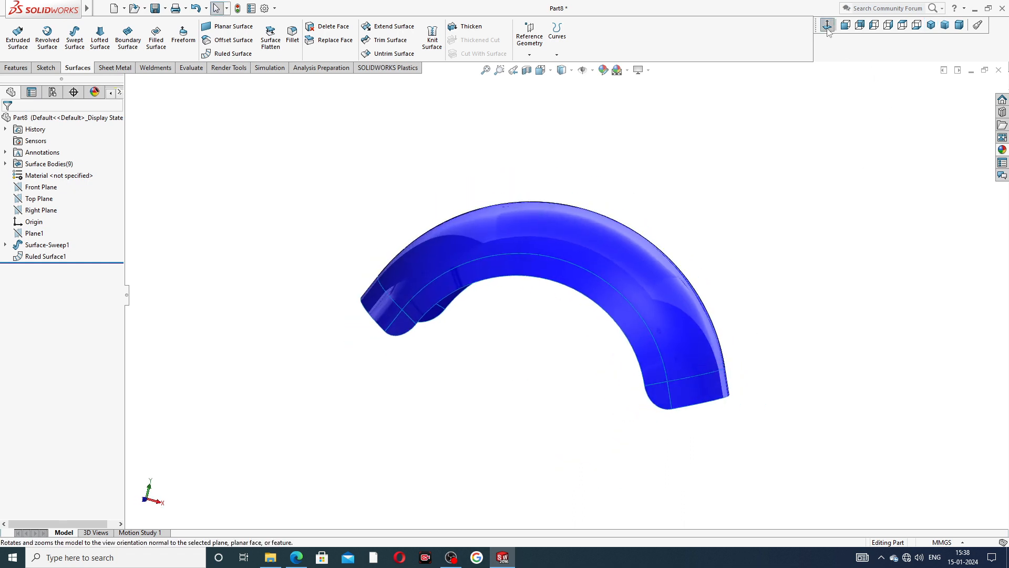
pyautogui.click(845, 24)
pyautogui.moveTo(654, 191); pyautogui.dragTo(651, 266, button='middle')
pyautogui.moveTo(618, 318); pyautogui.dragTo(592, 373, button='middle')
pyautogui.scroll(-2, 591, 372)
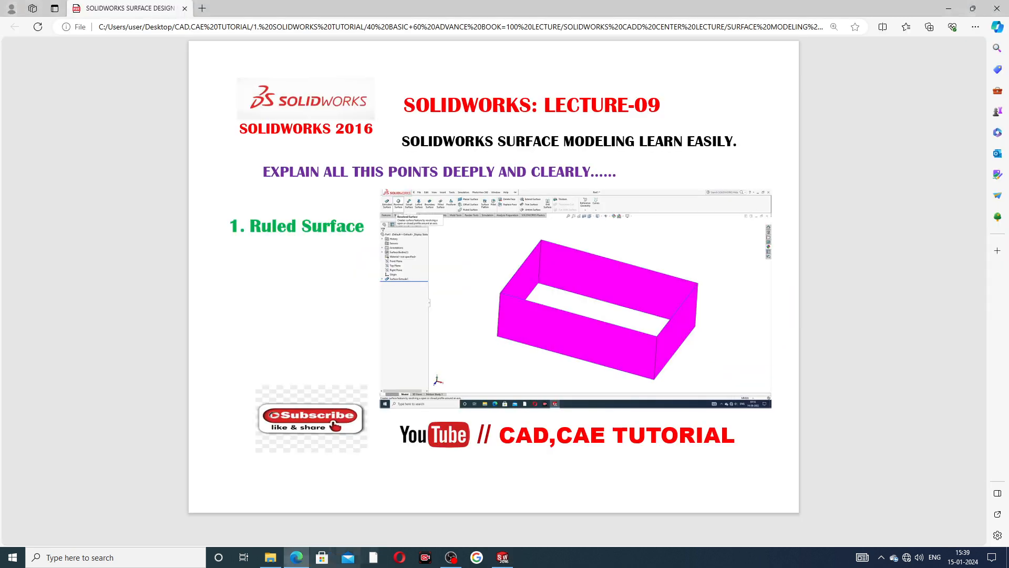
pyautogui.click(297, 557)
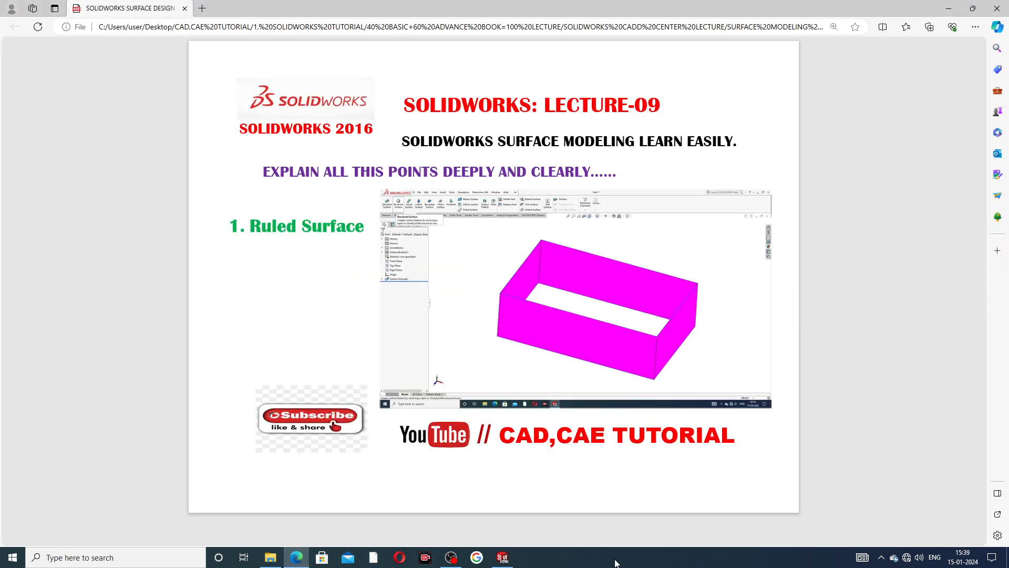